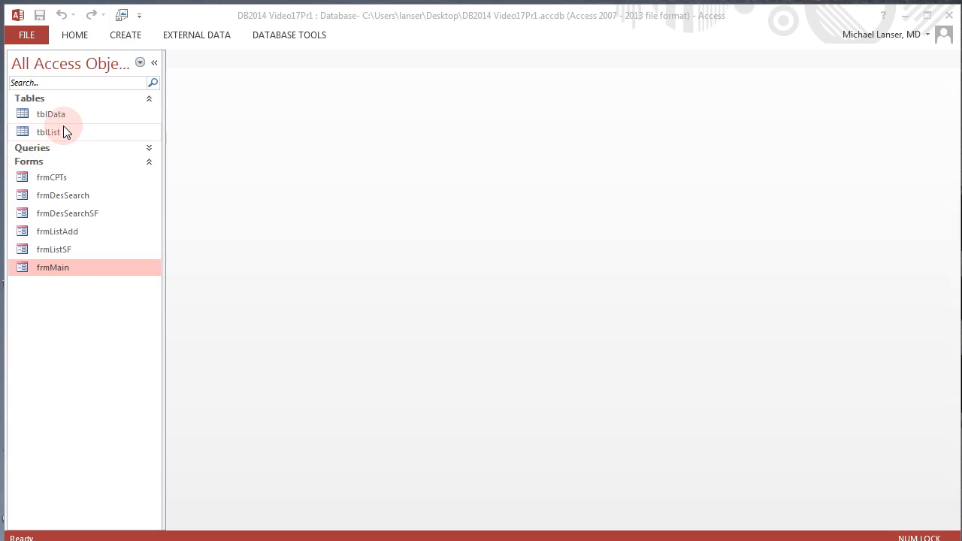
# Step: Open the frmMain form and bring up its Operative Procedures page
pyautogui.click(54, 268)
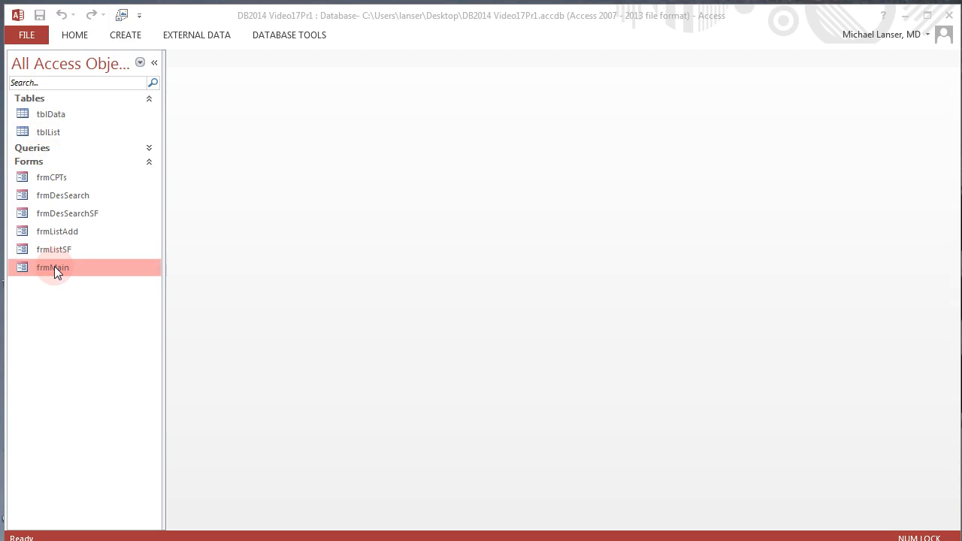
pyautogui.doubleClick(45, 268)
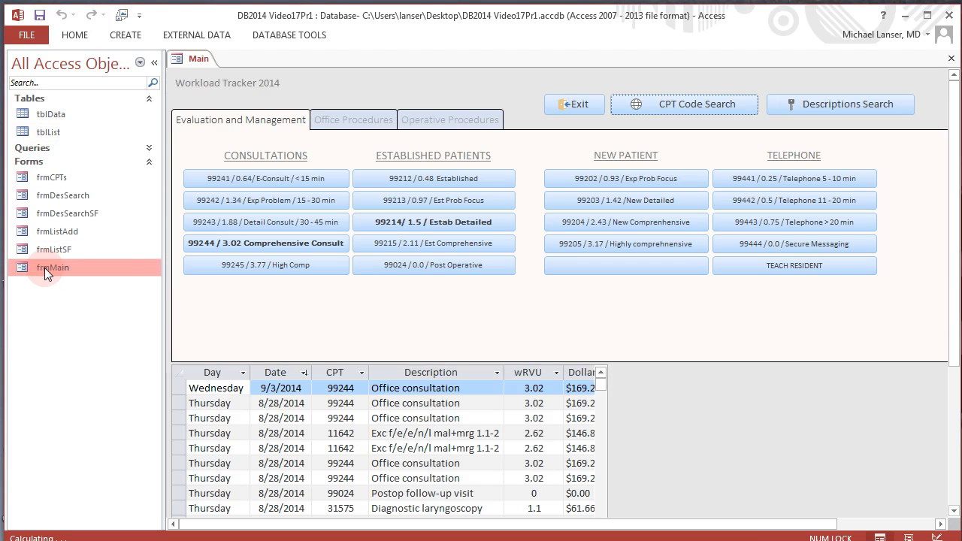
pyautogui.click(334, 122)
pyautogui.click(436, 119)
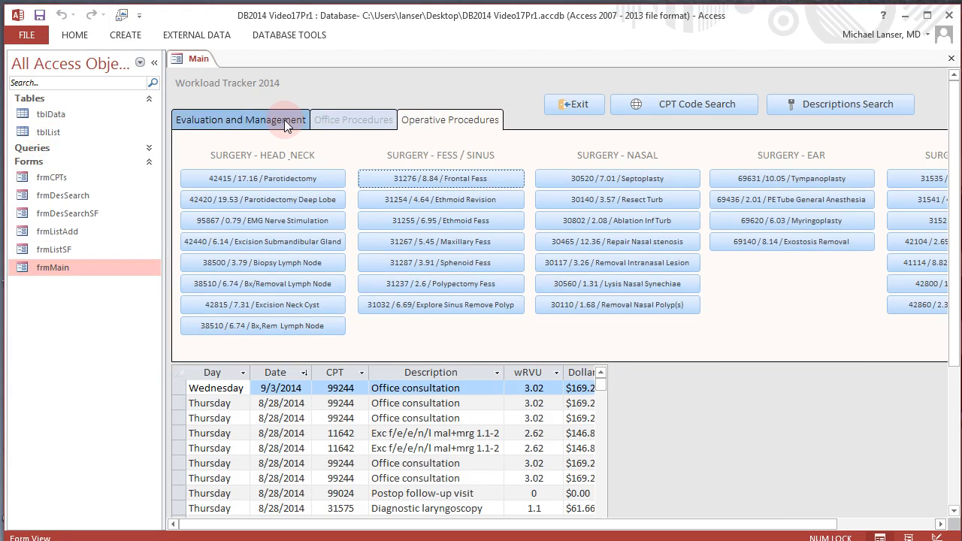
# Step: Examine the CPT code buttons on the Evaluation and Management, Office Procedures and Operative Procedures pages
pyautogui.click(284, 120)
pyautogui.click(358, 120)
pyautogui.click(439, 120)
pyautogui.click(283, 116)
pyautogui.click(349, 119)
pyautogui.click(443, 118)
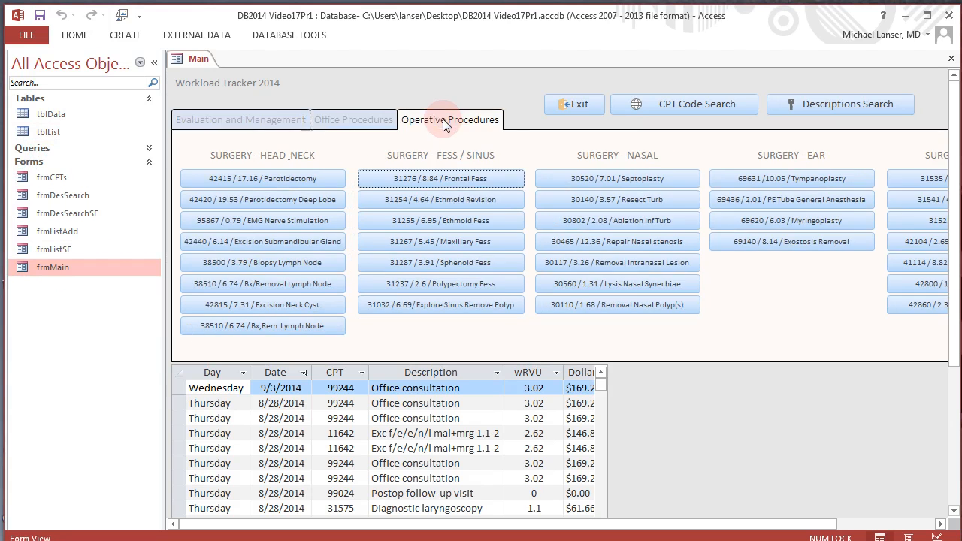
pyautogui.click(281, 121)
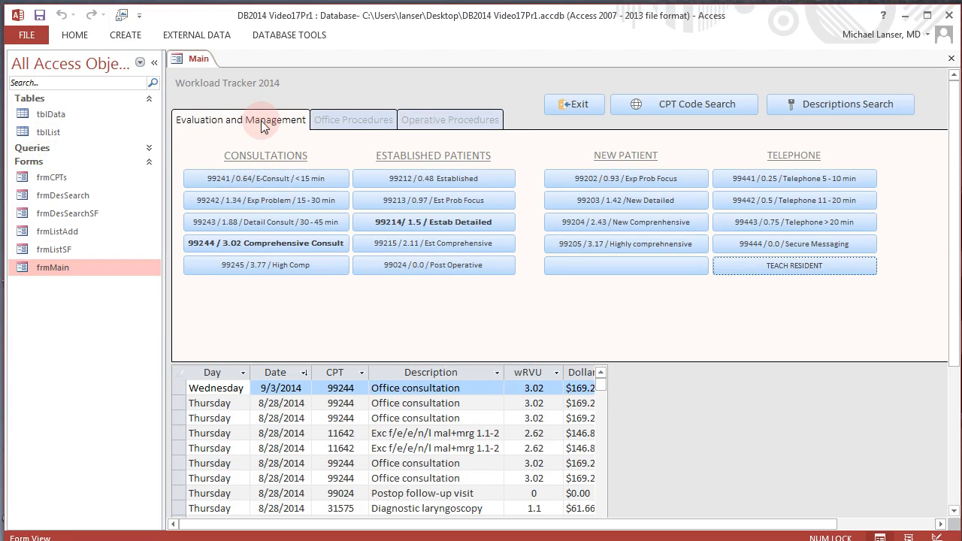
pyautogui.click(366, 118)
pyautogui.click(441, 119)
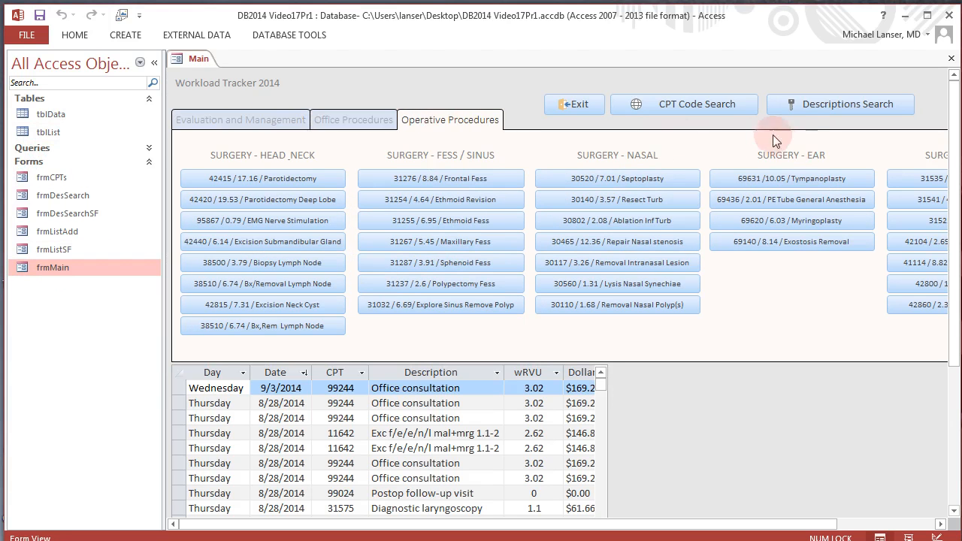
# Step: Collapse the Navigation Pane and look over the form's three pages at full width, ending on Office Procedures
pyautogui.click(154, 63)
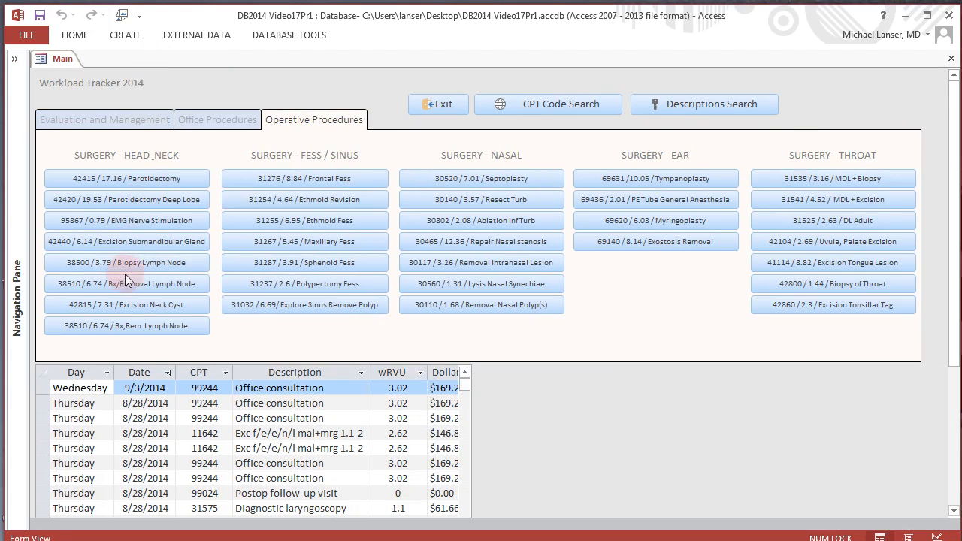
pyautogui.click(240, 120)
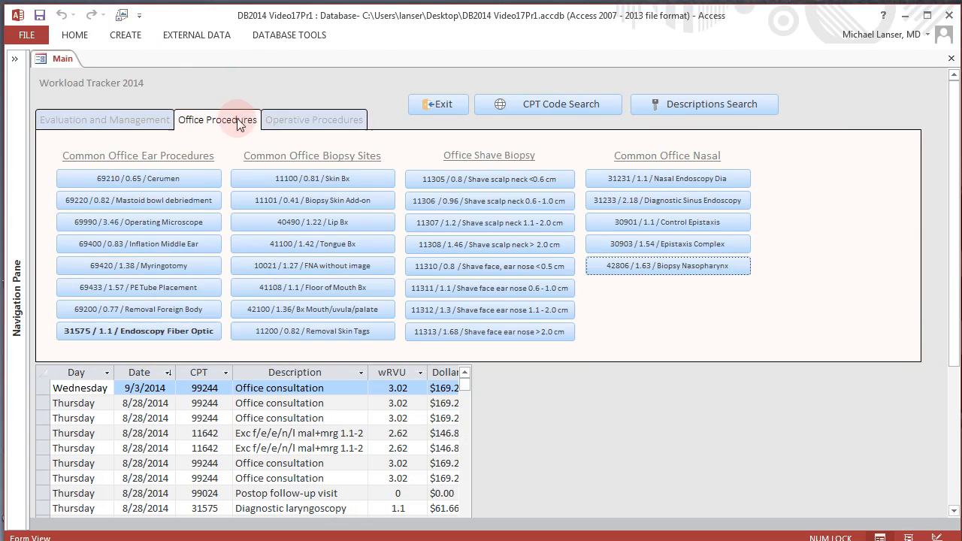
pyautogui.click(298, 121)
pyautogui.click(234, 118)
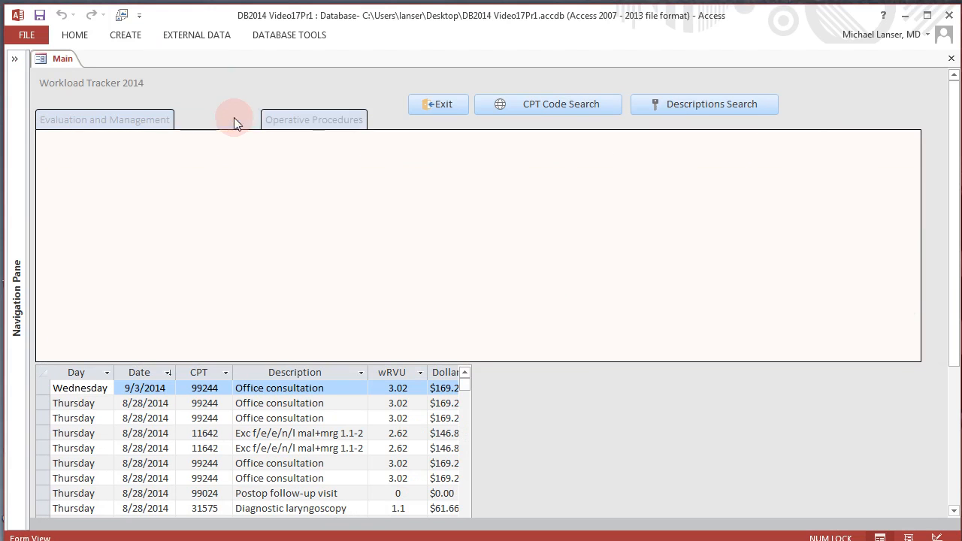
pyautogui.click(148, 116)
pyautogui.click(226, 117)
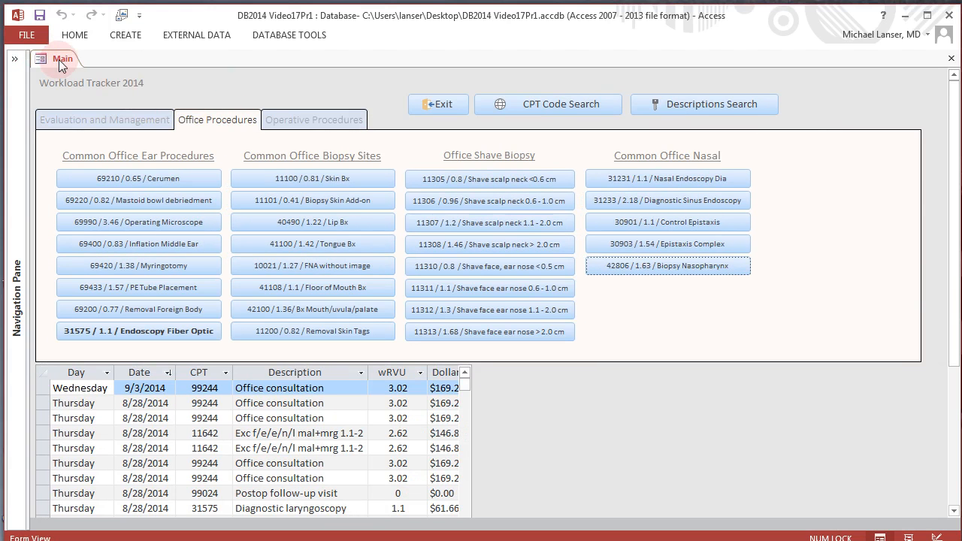
# Step: Switch the form to Layout View and display the format properties of its tab control
pyautogui.rightClick(60, 62)
pyautogui.click(98, 145)
pyautogui.click(317, 121)
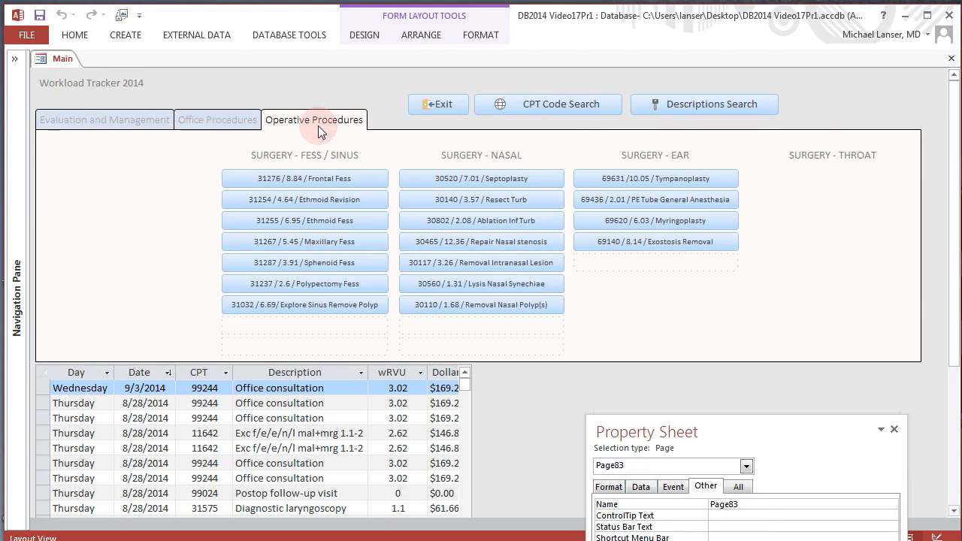
pyautogui.rightClick(322, 119)
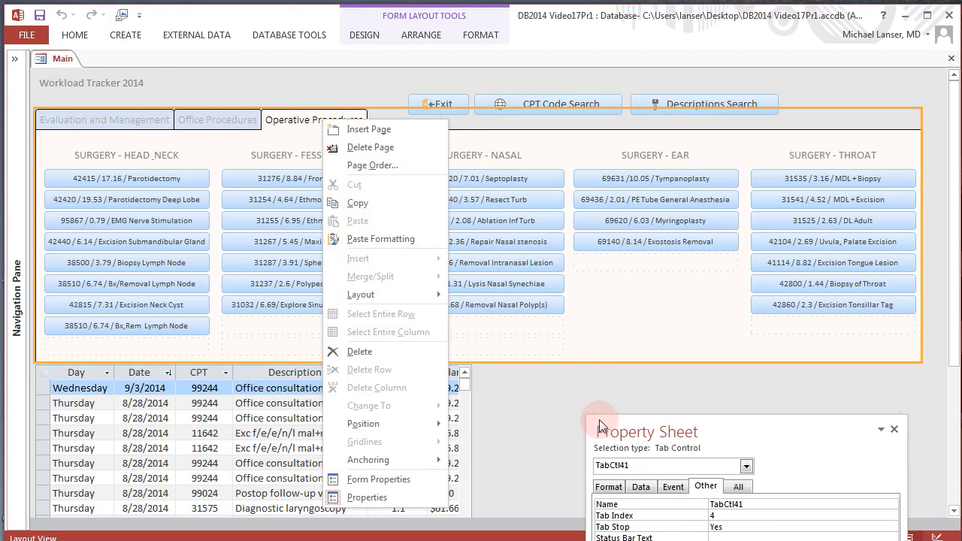
pyautogui.click(552, 410)
pyautogui.moveTo(601, 427); pyautogui.dragTo(587, 197)
pyautogui.click(545, 253)
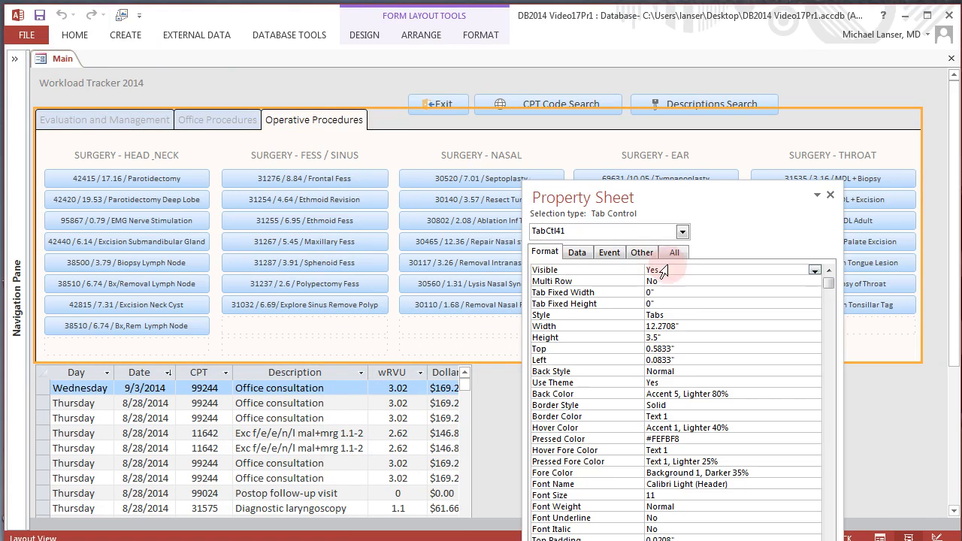
# Step: Inspect the format properties of Page42 and the Office Procedures page, and return the form to Form View
pyautogui.click(682, 231)
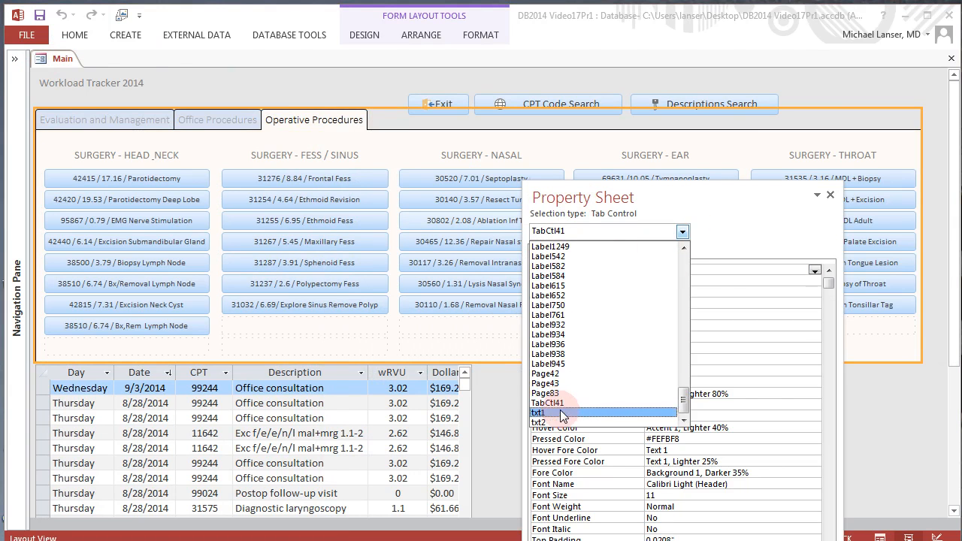
pyautogui.click(601, 374)
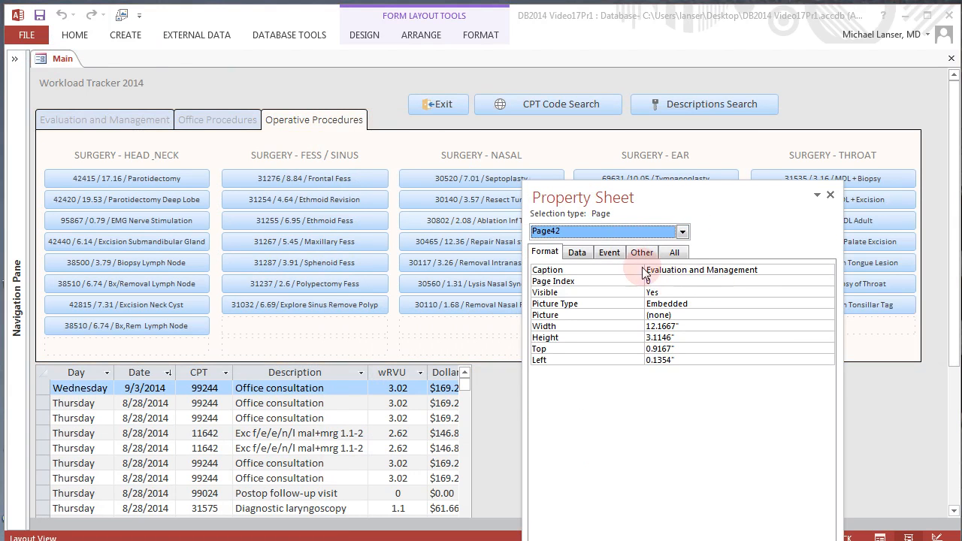
pyautogui.moveTo(642, 203); pyautogui.dragTo(661, 363)
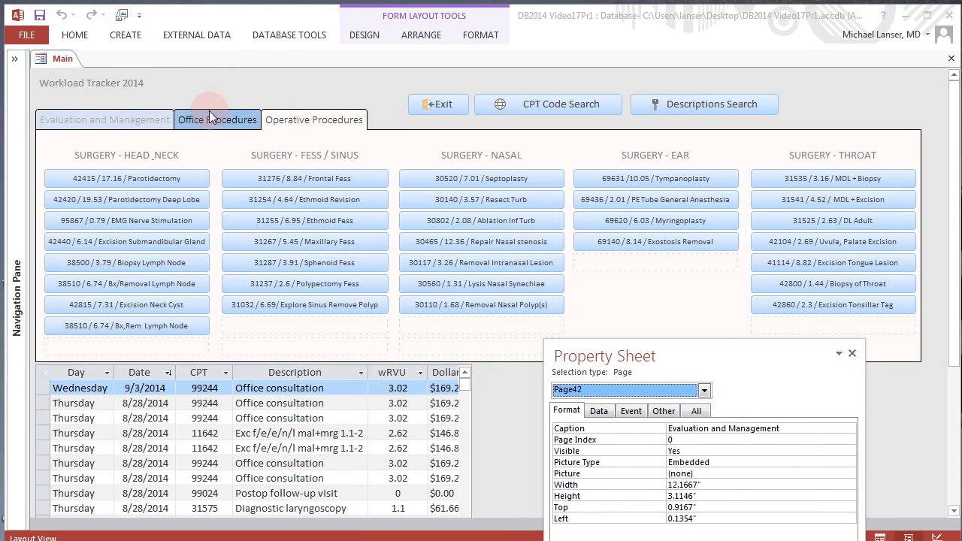
pyautogui.click(215, 119)
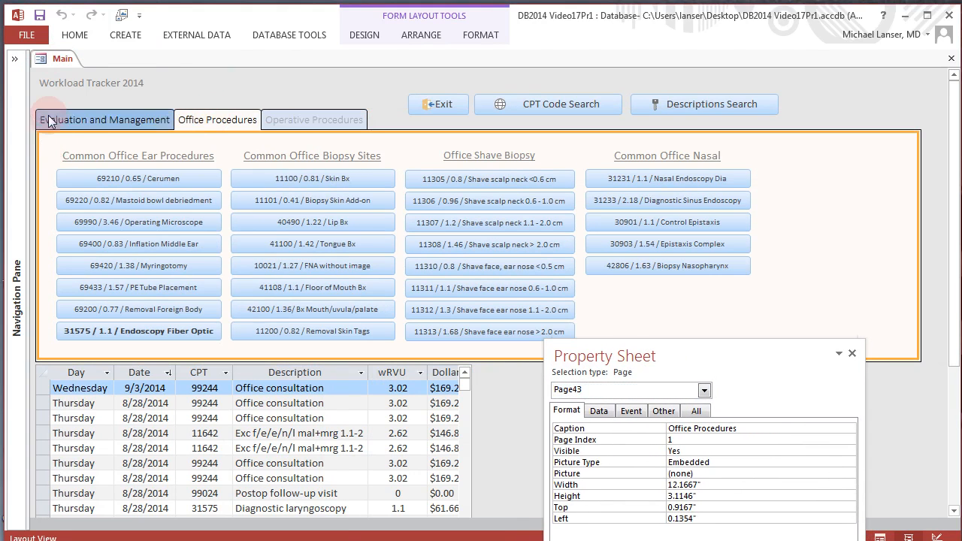
pyautogui.rightClick(60, 64)
pyautogui.click(66, 121)
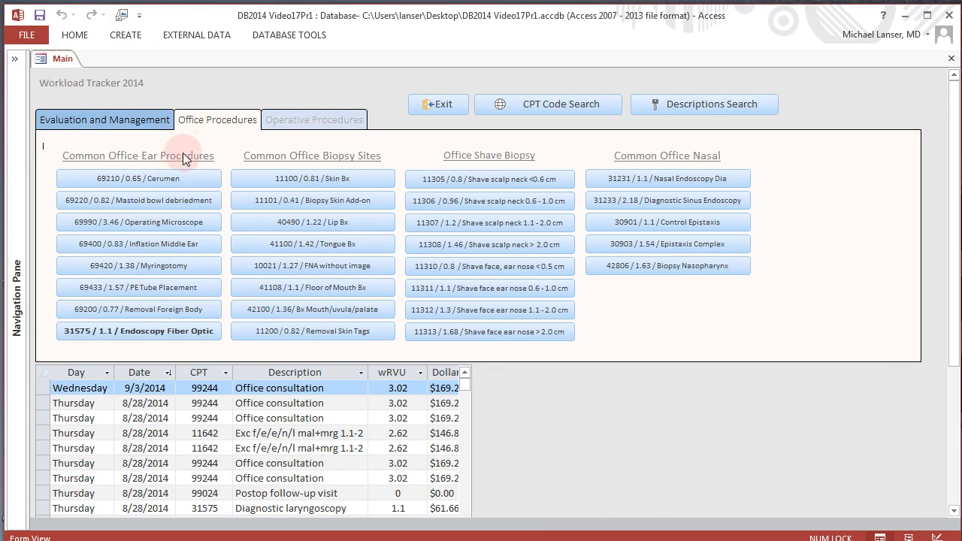
# Step: Review the code buttons on each page of the form in Form View, returning to Evaluation and Management
pyautogui.click(137, 123)
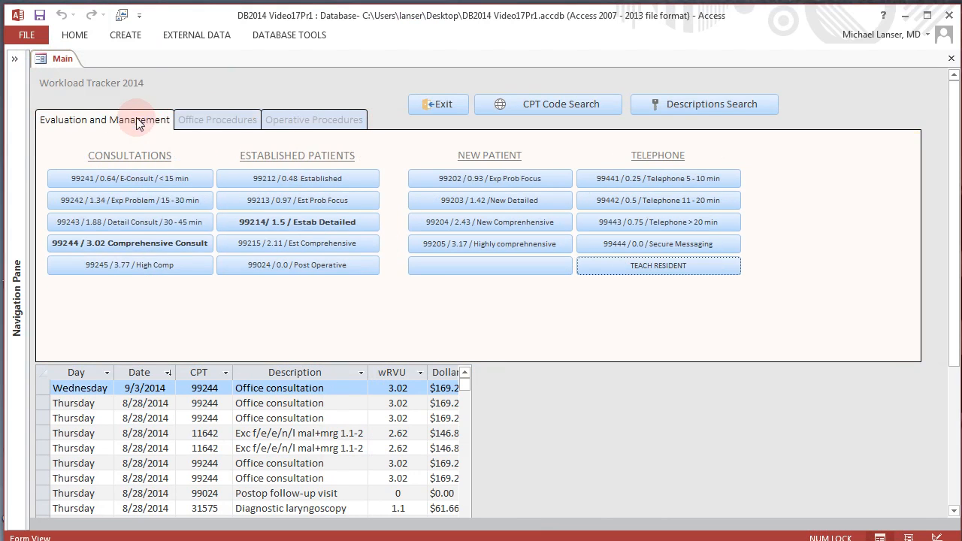
pyautogui.click(130, 223)
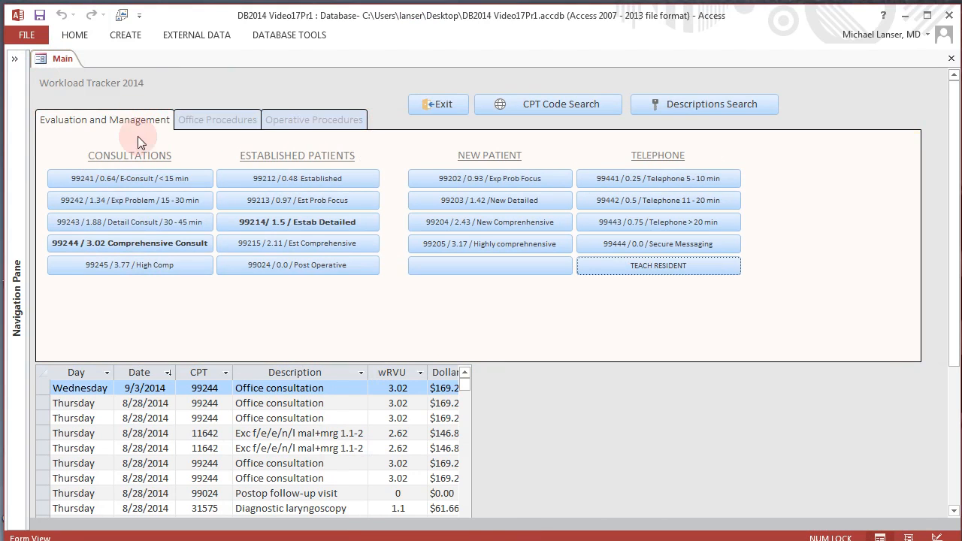
pyautogui.click(139, 225)
pyautogui.click(618, 290)
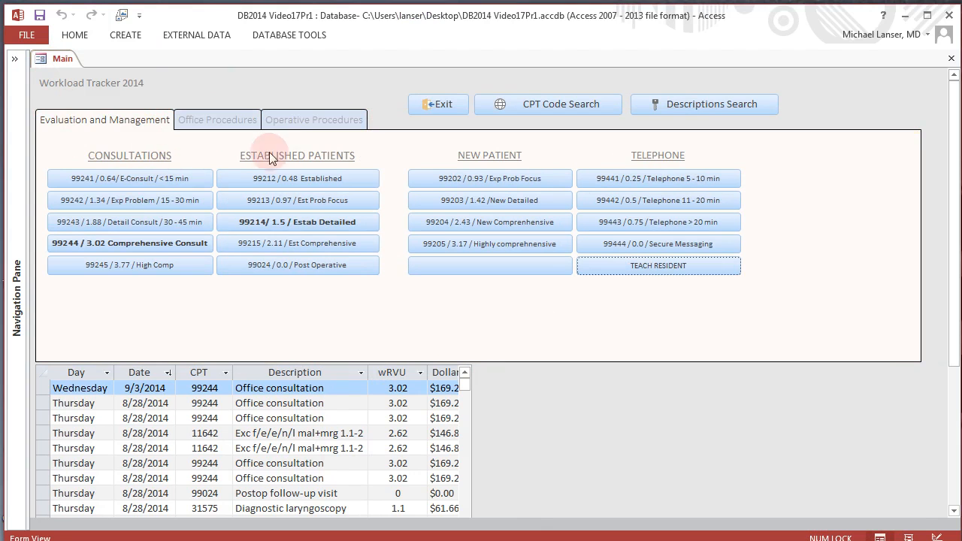
pyautogui.click(94, 131)
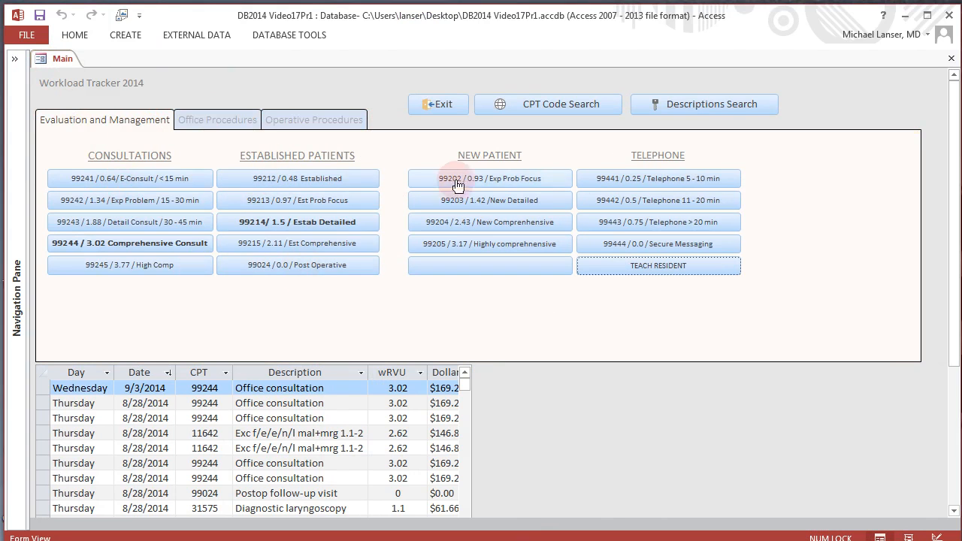
pyautogui.click(245, 127)
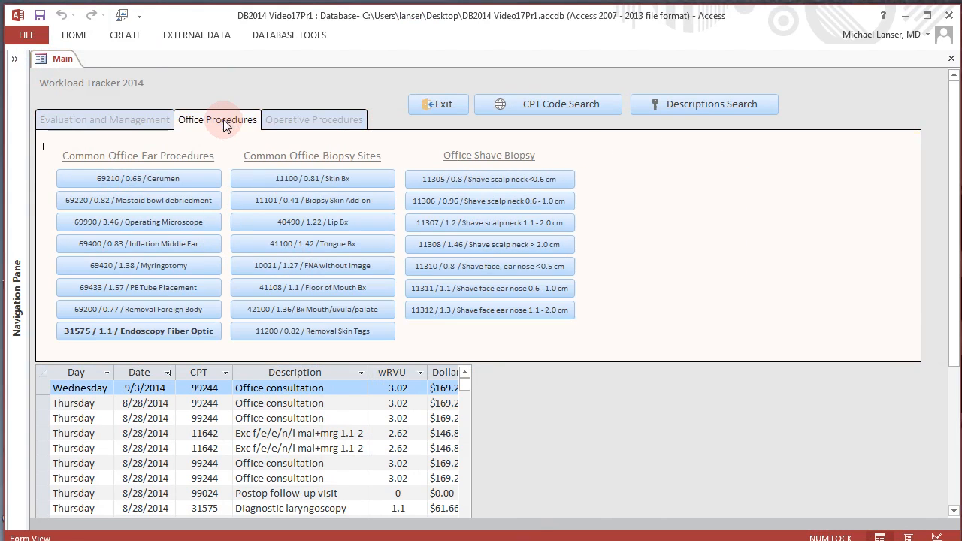
pyautogui.click(331, 118)
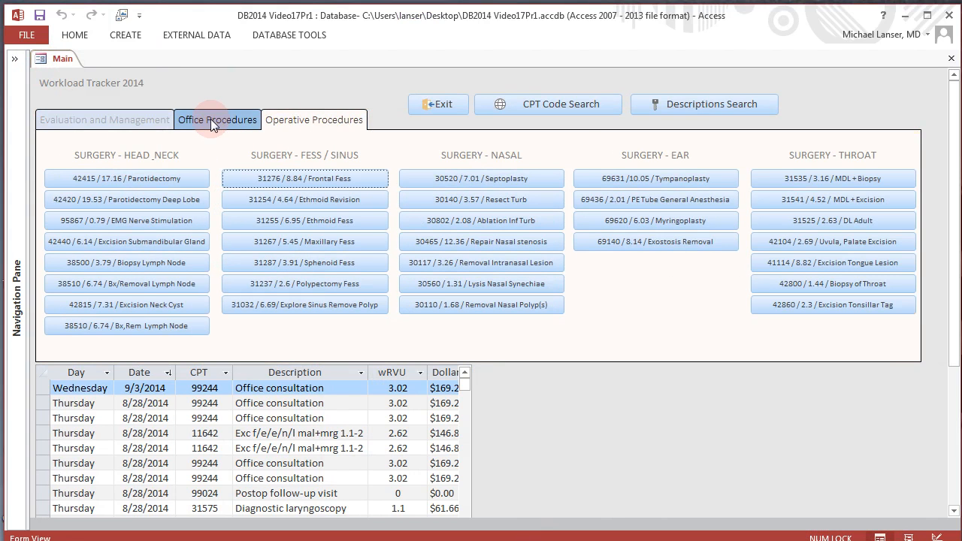
pyautogui.click(160, 119)
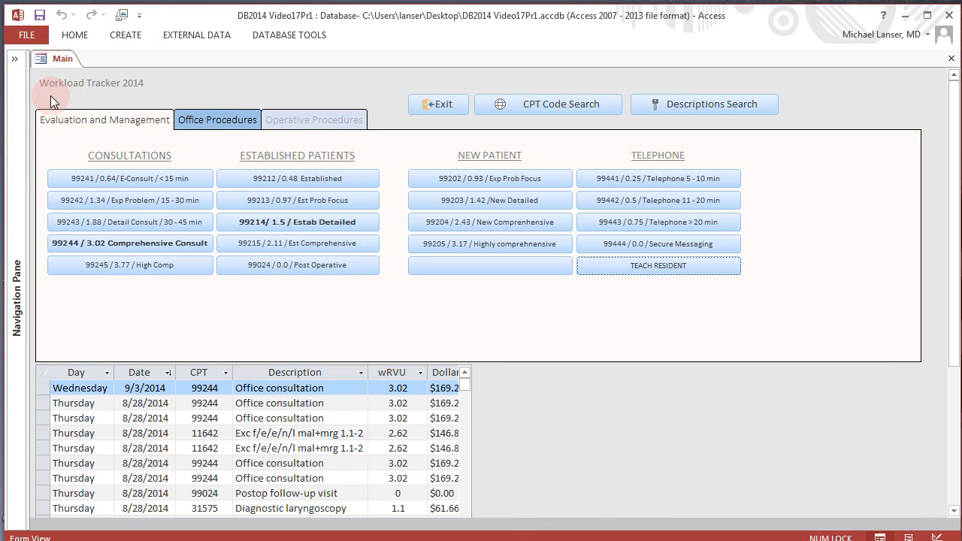
# Step: Expand the Navigation Pane, create a new table and save it as tblCopy
pyautogui.click(13, 62)
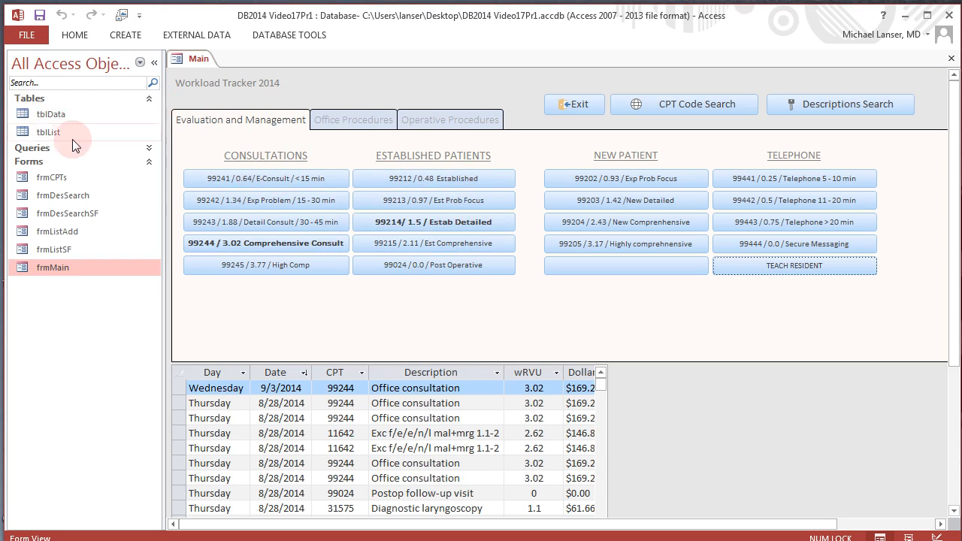
pyautogui.click(125, 34)
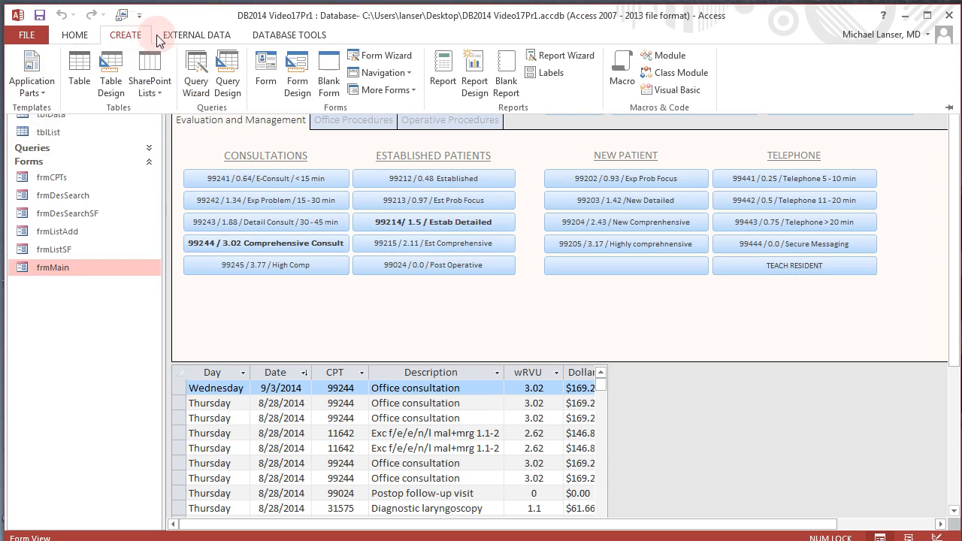
pyautogui.click(77, 72)
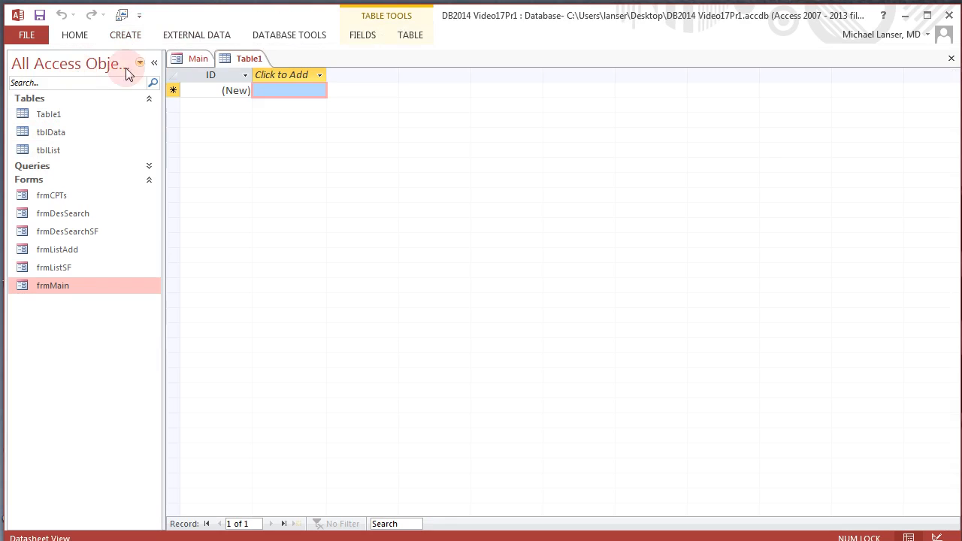
pyautogui.rightClick(248, 59)
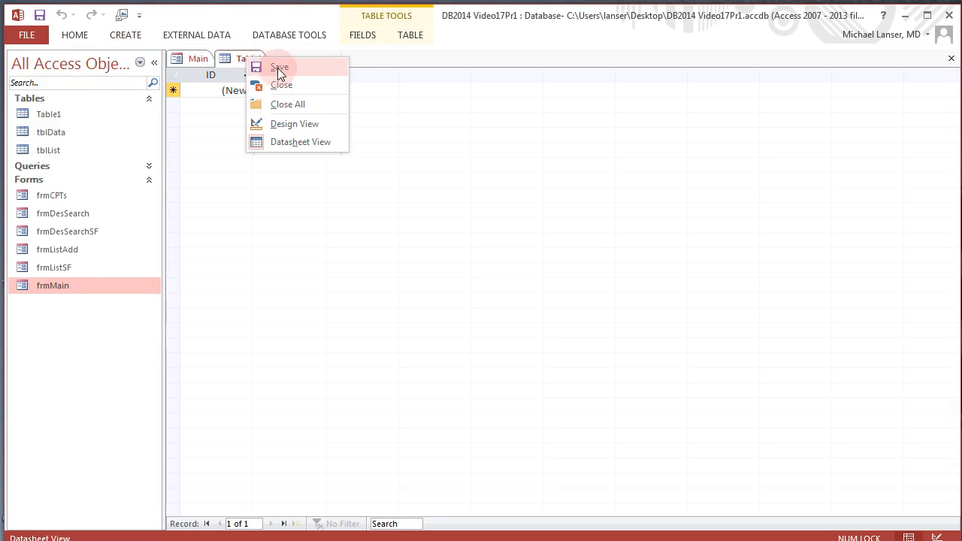
pyautogui.click(277, 68)
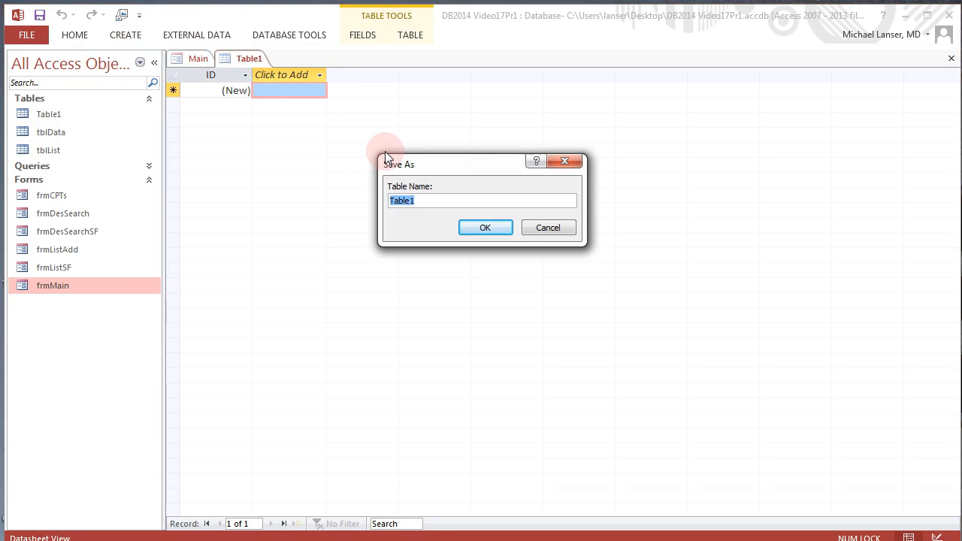
pyautogui.write('tblCopy')
pyautogui.click(485, 227)
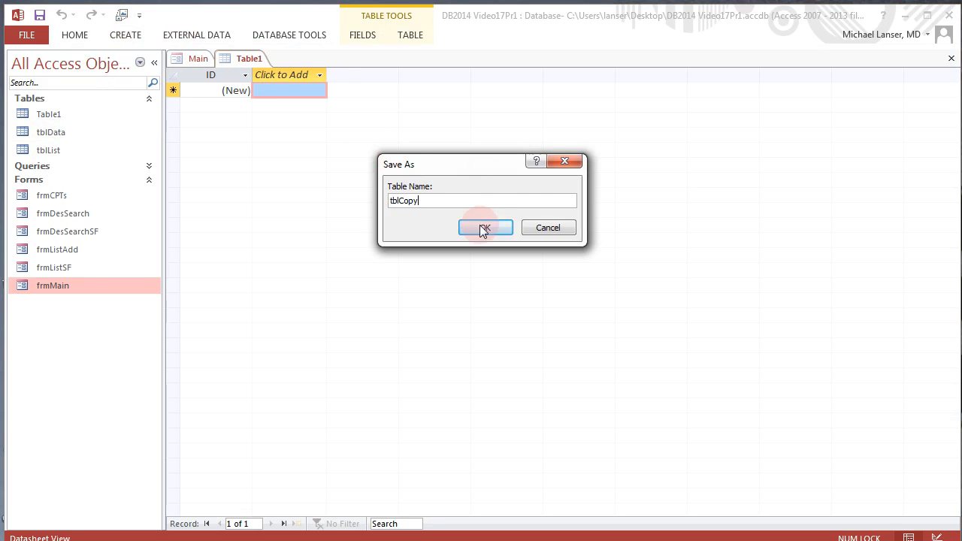
# Step: Open tblCopy in Design View and add a Short Text field named MacroAction below the ID field
pyautogui.rightClick(242, 60)
pyautogui.click(278, 126)
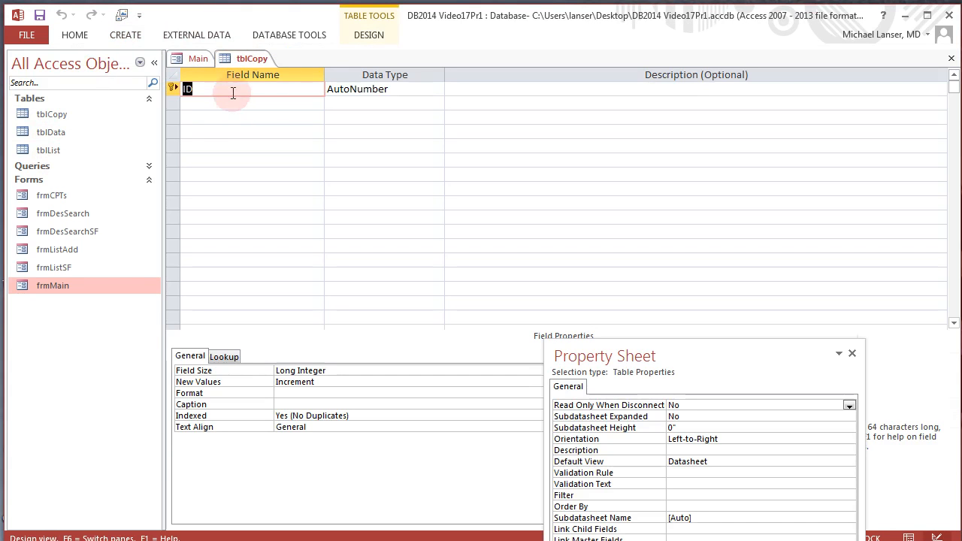
pyautogui.click(217, 91)
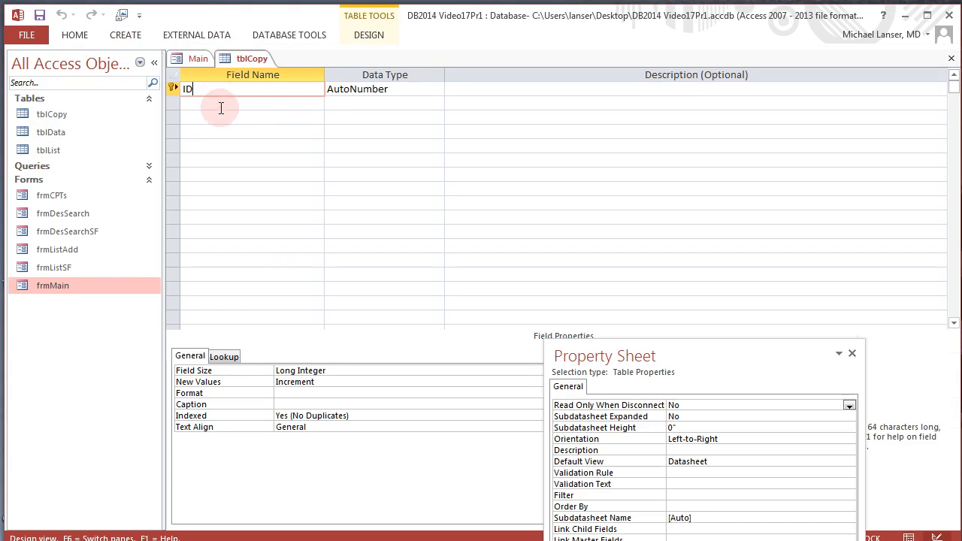
pyautogui.click(225, 103)
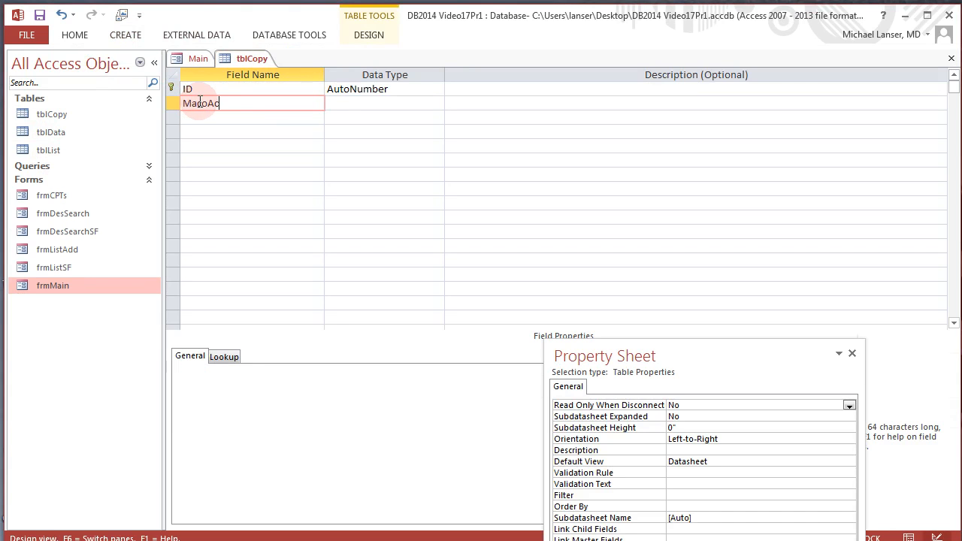
pyautogui.press('Tab')
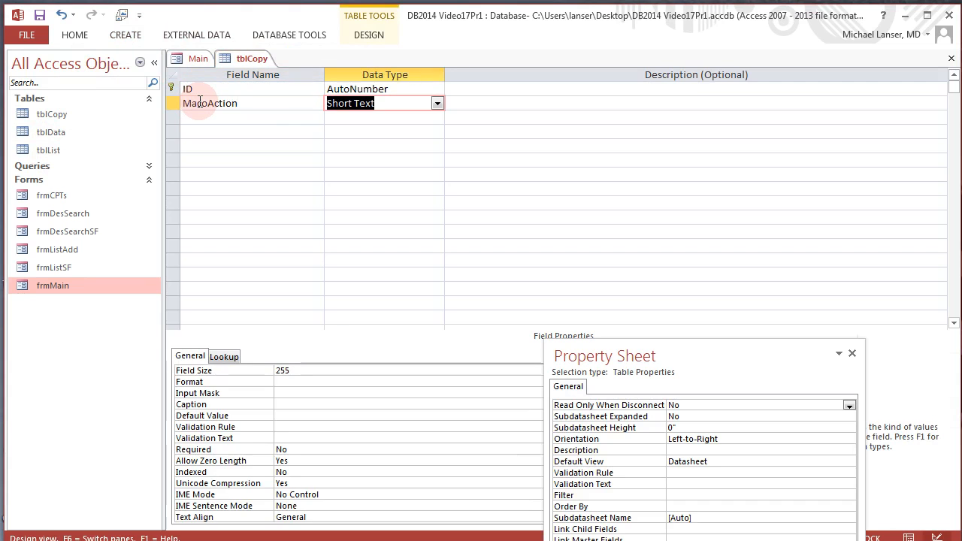
# Step: Set the MacoAction field's data type to Long Text and add a Short Text field named MacroMemo below it
pyautogui.click(437, 103)
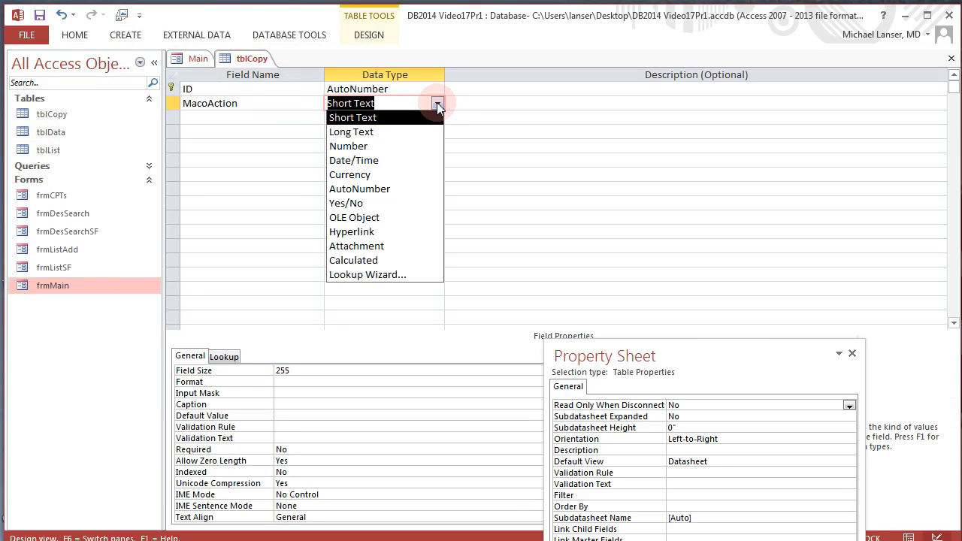
pyautogui.click(387, 132)
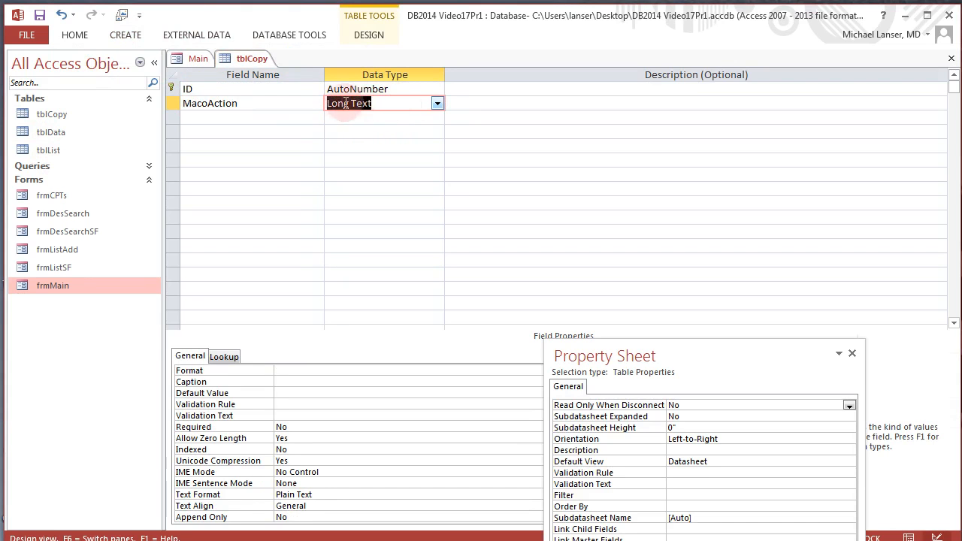
pyautogui.click(240, 119)
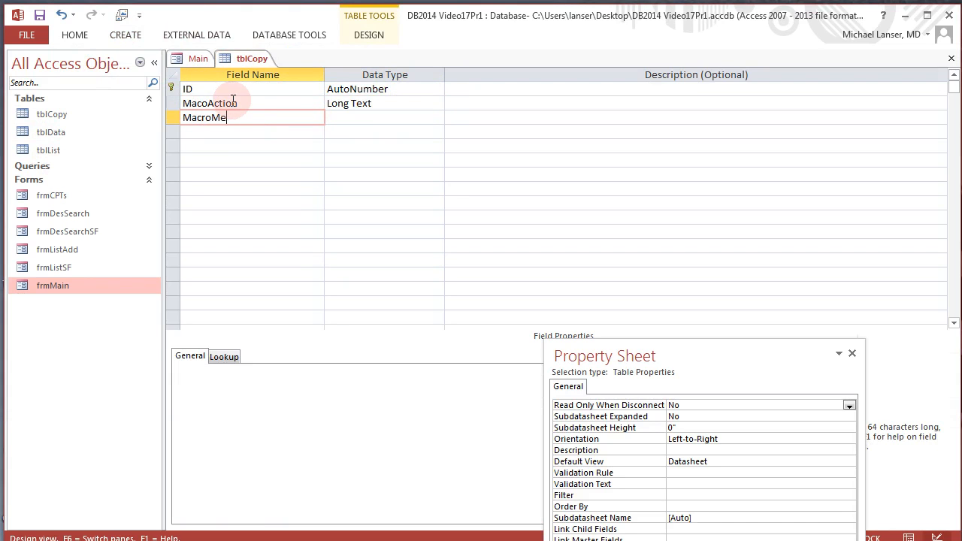
pyautogui.press('Tab')
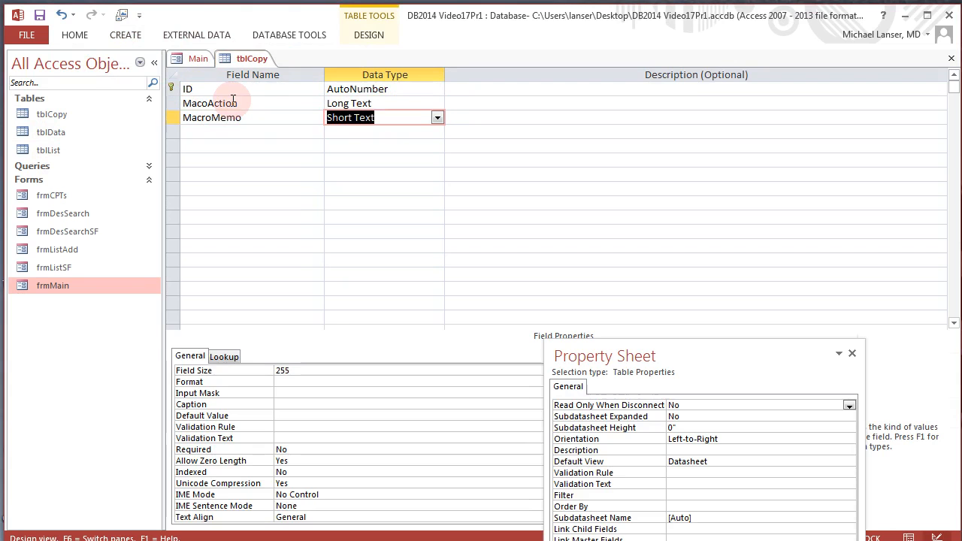
# Step: Save the tblCopy design and switch the table to Datasheet View
pyautogui.rightClick(254, 60)
pyautogui.click(257, 65)
pyautogui.rightClick(255, 64)
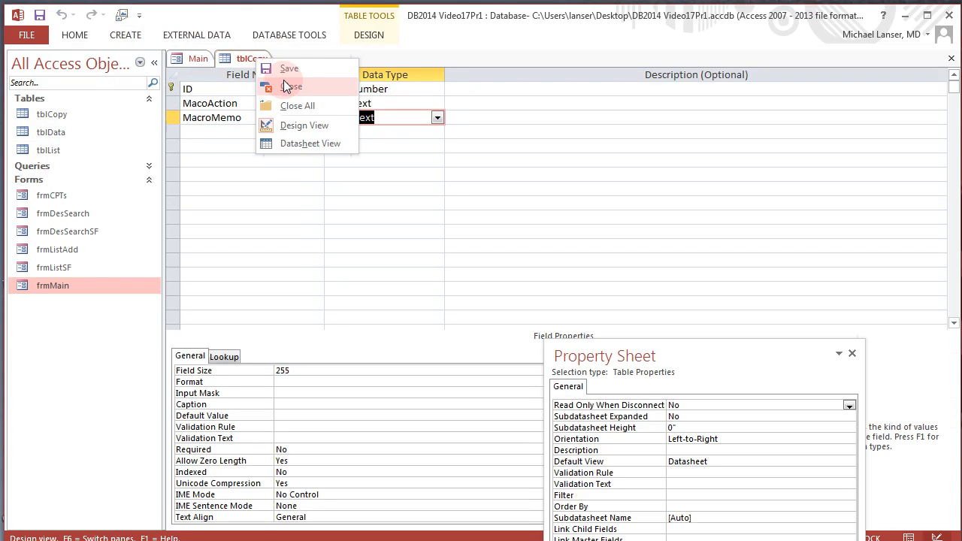
pyautogui.click(292, 144)
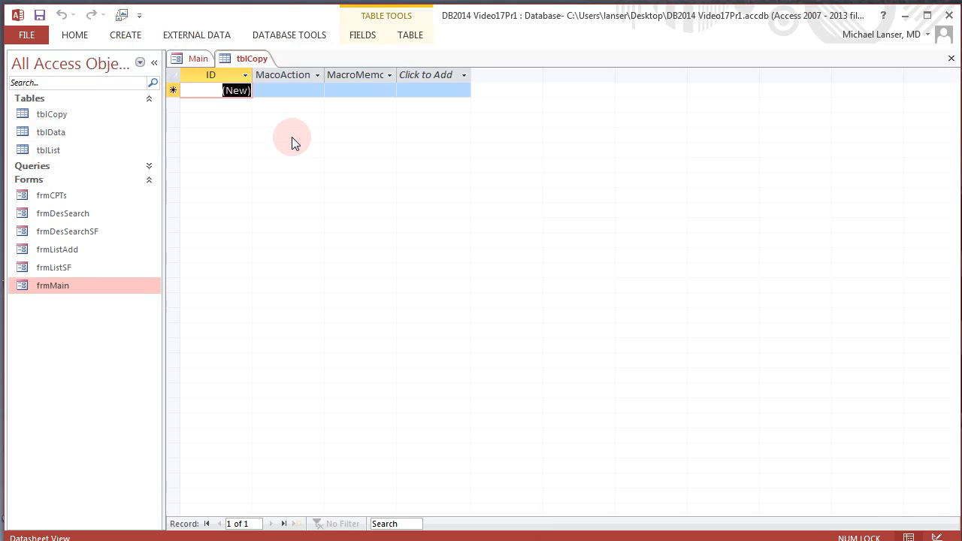
# Step: Widen the MacoAction and MacroMemo columns in tblCopy so that their full headings fit
pyautogui.click(290, 87)
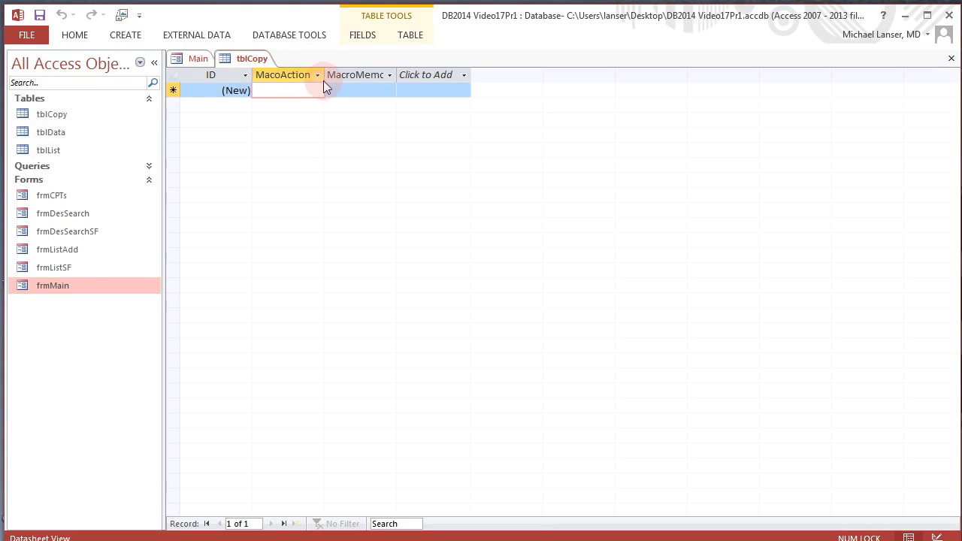
pyautogui.doubleClick(326, 71)
pyautogui.moveTo(402, 70); pyautogui.dragTo(408, 70)
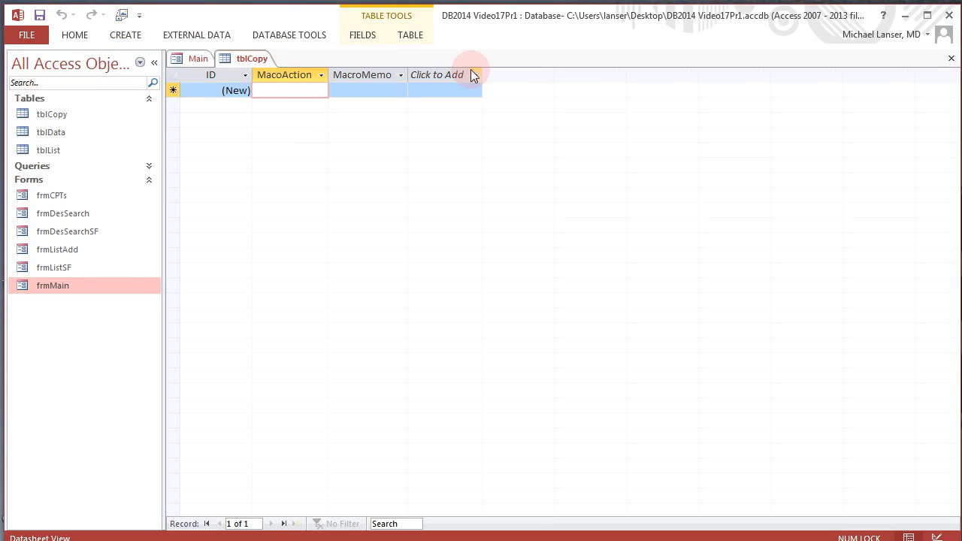
# Step: Switch the Main form to Layout View and select the 99244 Comprehensive Consult button on the Evaluation and Management page
pyautogui.click(197, 57)
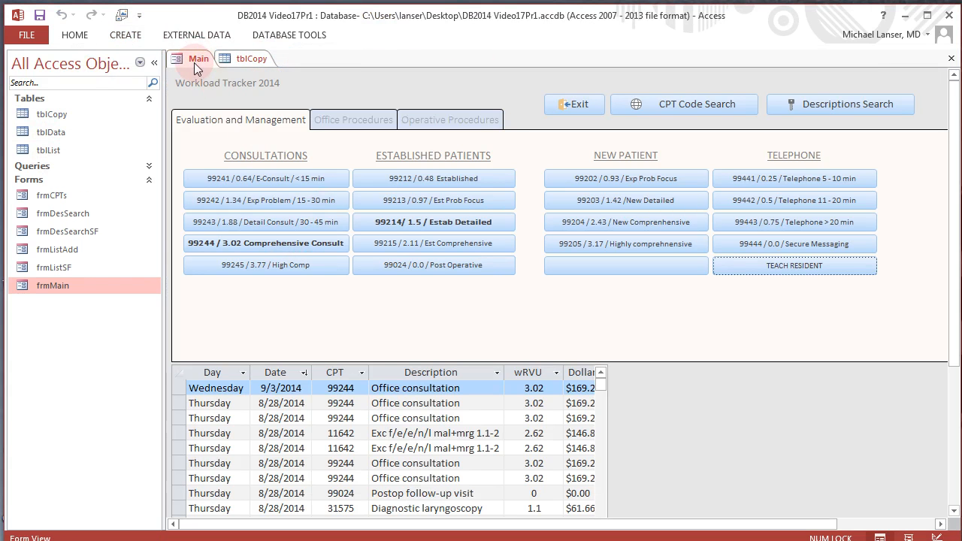
pyautogui.rightClick(197, 61)
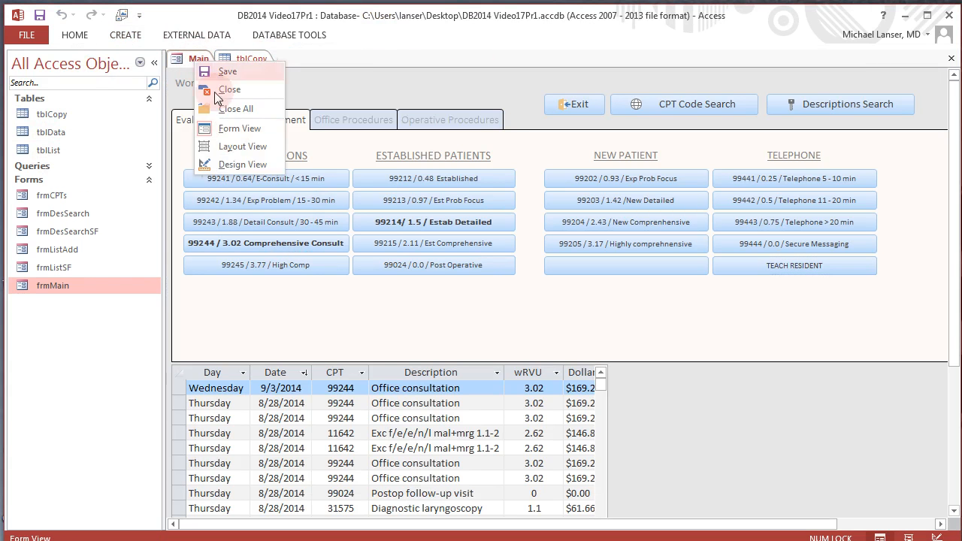
pyautogui.click(242, 147)
pyautogui.click(281, 244)
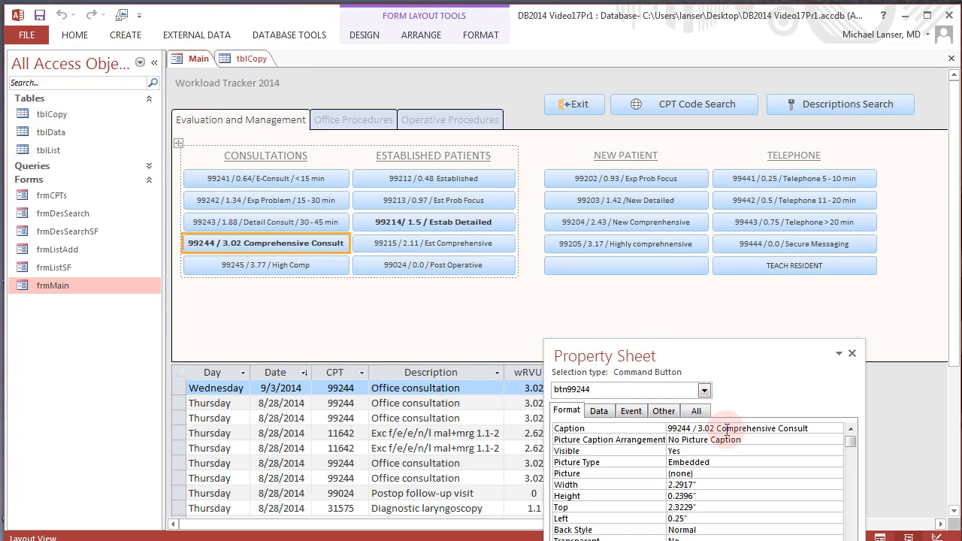
# Step: Open the 99244 button's embedded On Click macro, copy all of its actions and close the macro
pyautogui.click(632, 413)
pyautogui.click(809, 429)
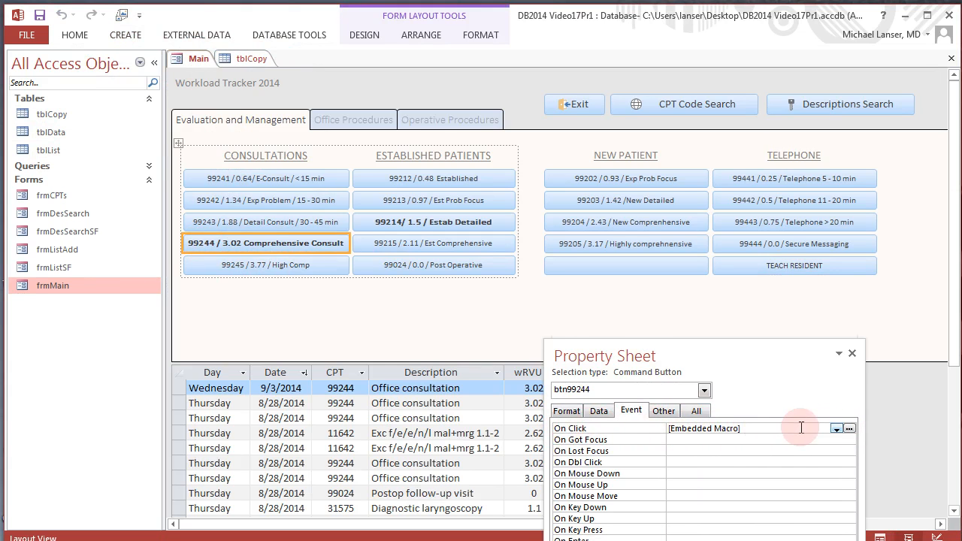
pyautogui.click(849, 431)
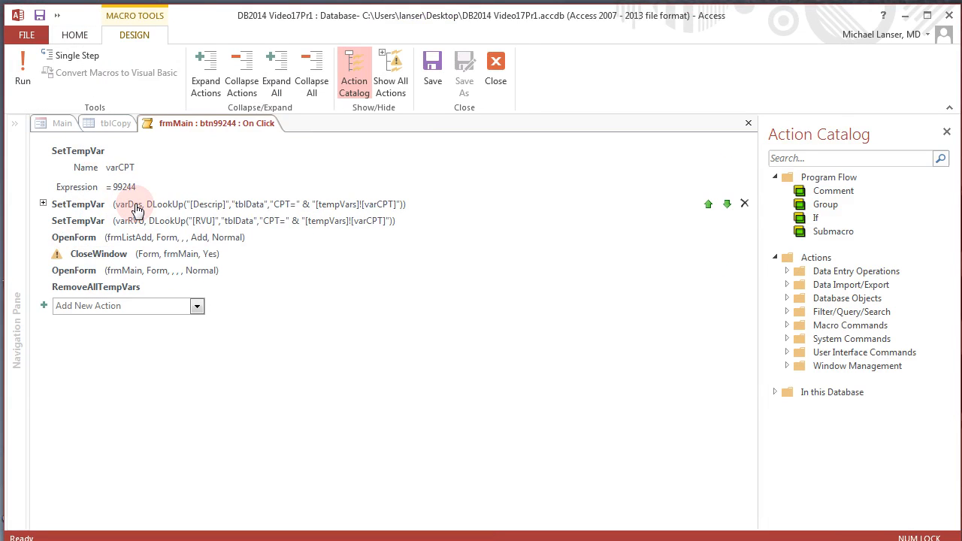
pyautogui.click(136, 209)
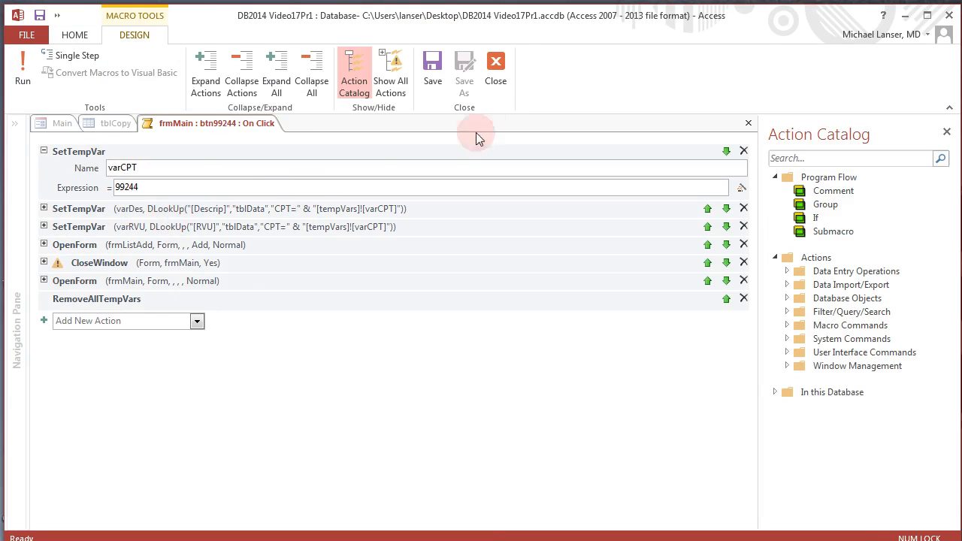
pyautogui.click(495, 71)
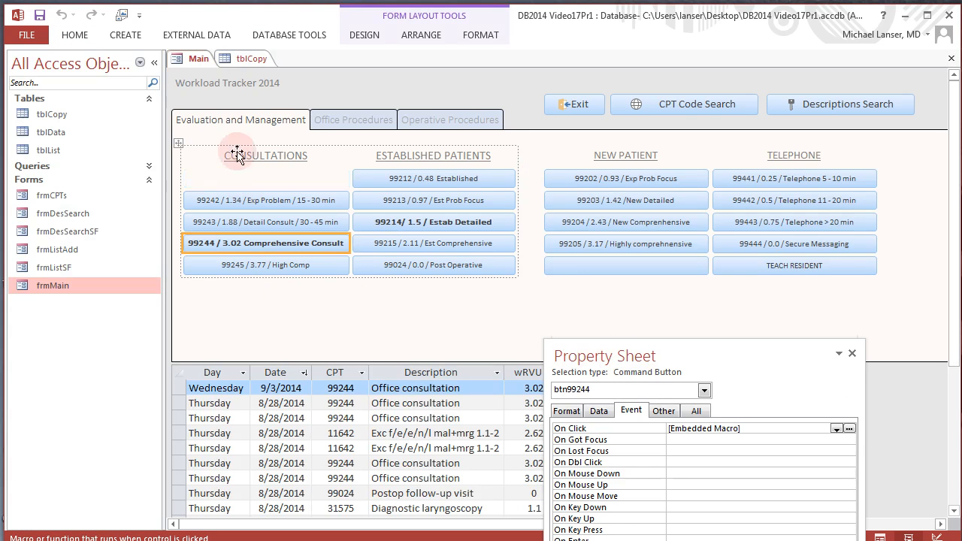
# Step: Paste the copied macro into MacoAction of tblCopy's first record, enter "E&M Tab" as its MacroMemo, and save the table
pyautogui.click(243, 59)
pyautogui.click(278, 90)
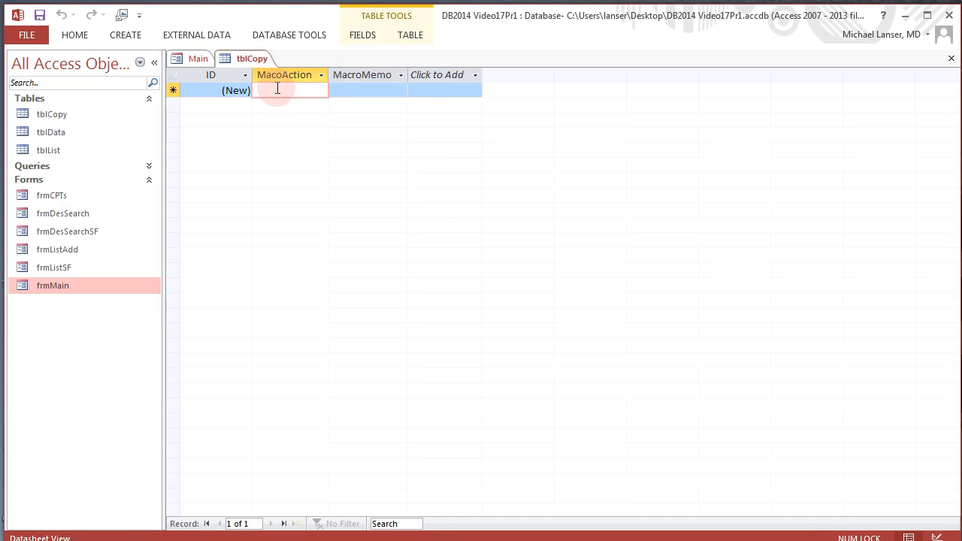
pyautogui.rightClick(278, 89)
pyautogui.click(311, 133)
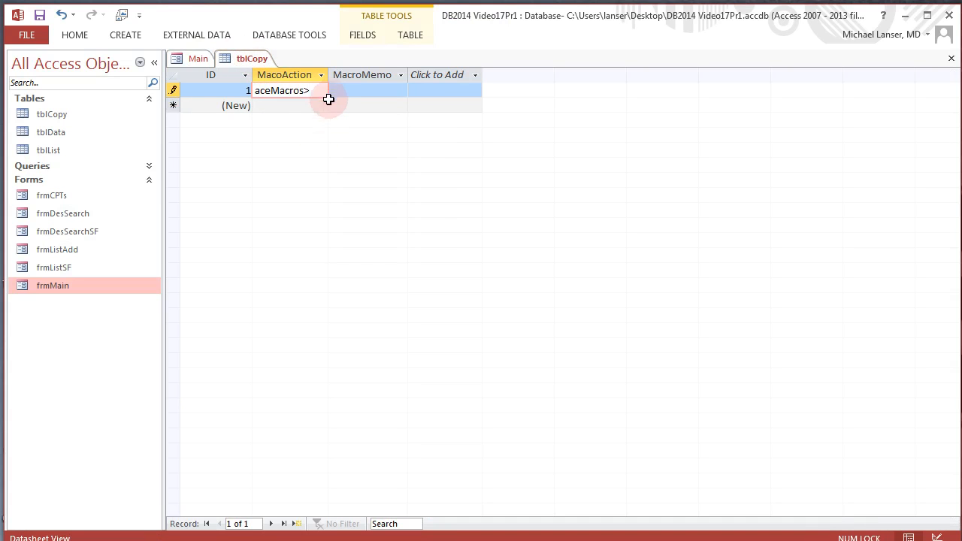
pyautogui.click(352, 90)
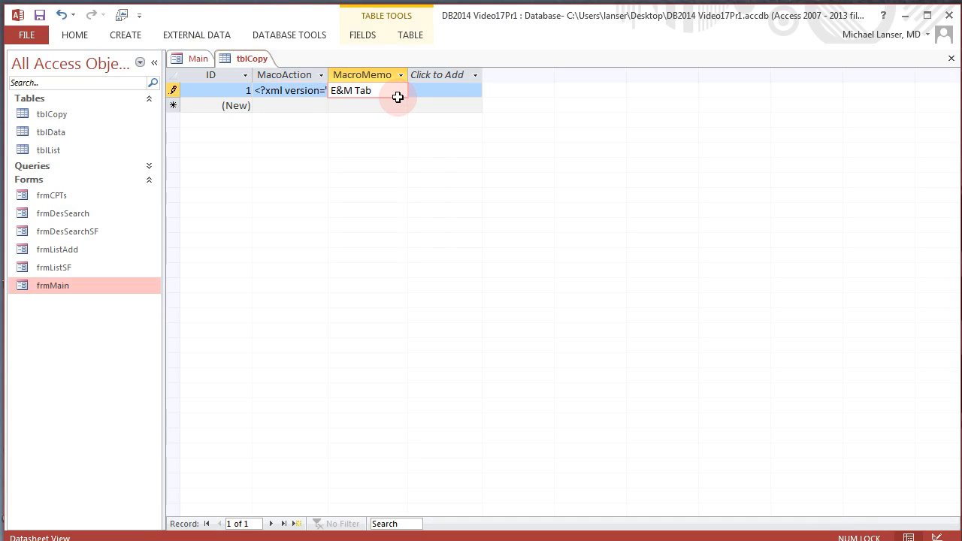
pyautogui.click(397, 106)
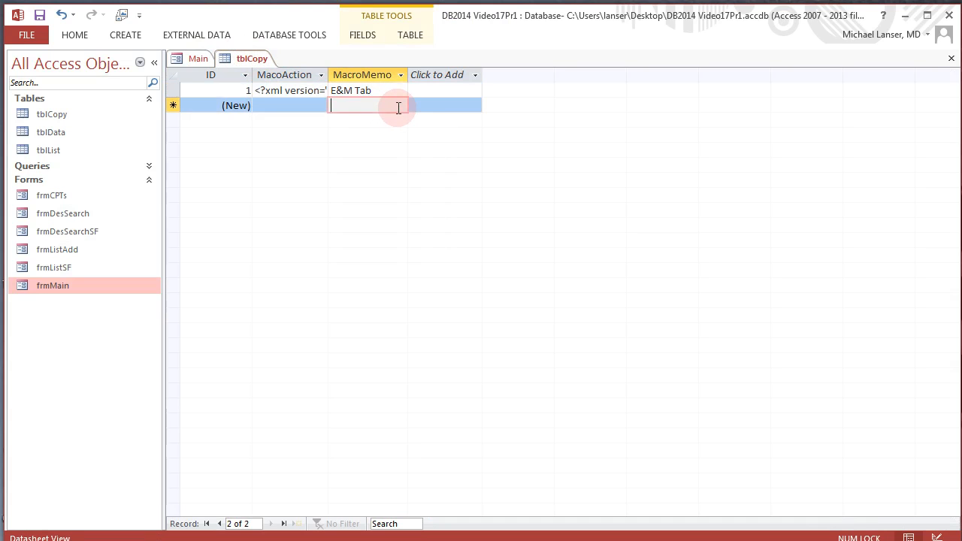
pyautogui.rightClick(258, 57)
pyautogui.click(286, 64)
# Step: Return to the Main form and select the 10021 FNA without image button on the Office Procedures page
pyautogui.click(199, 59)
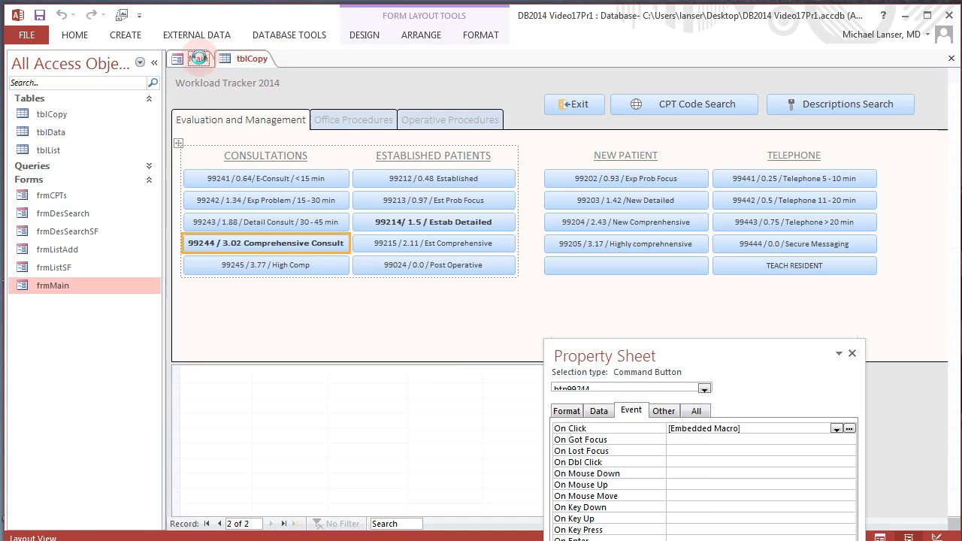
pyautogui.click(360, 120)
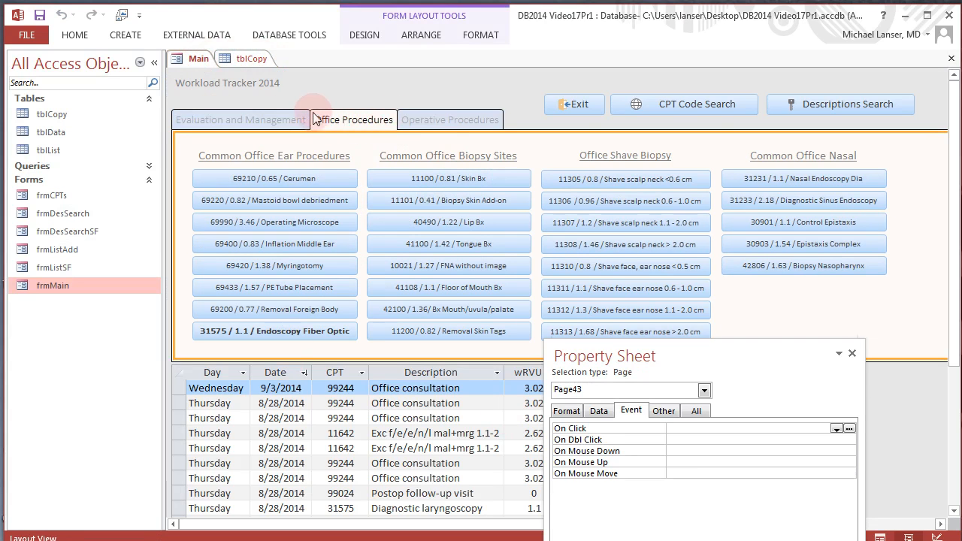
pyautogui.click(409, 267)
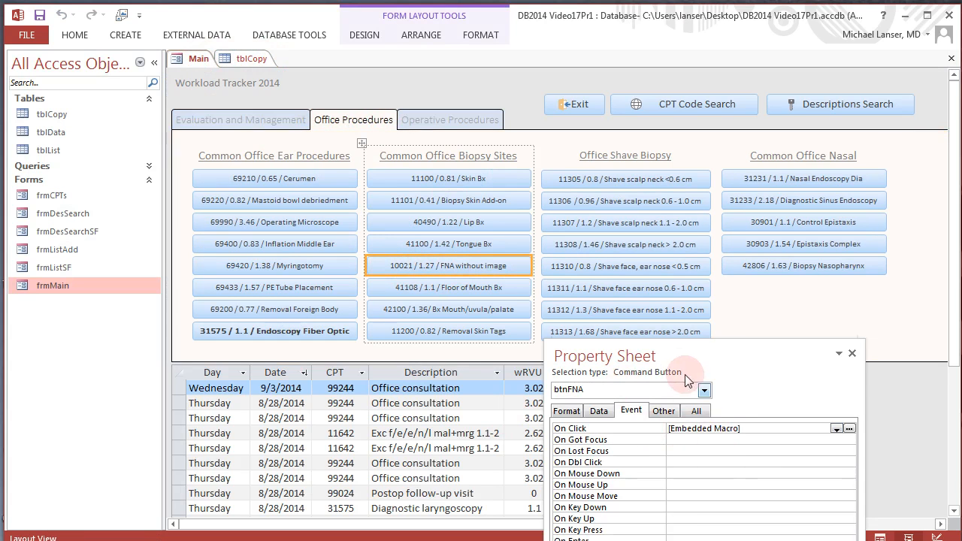
# Step: Open the FNA button's embedded On Click macro, copy all its actions including GoToControl txt1, and close the macro
pyautogui.moveTo(676, 363); pyautogui.dragTo(680, 163)
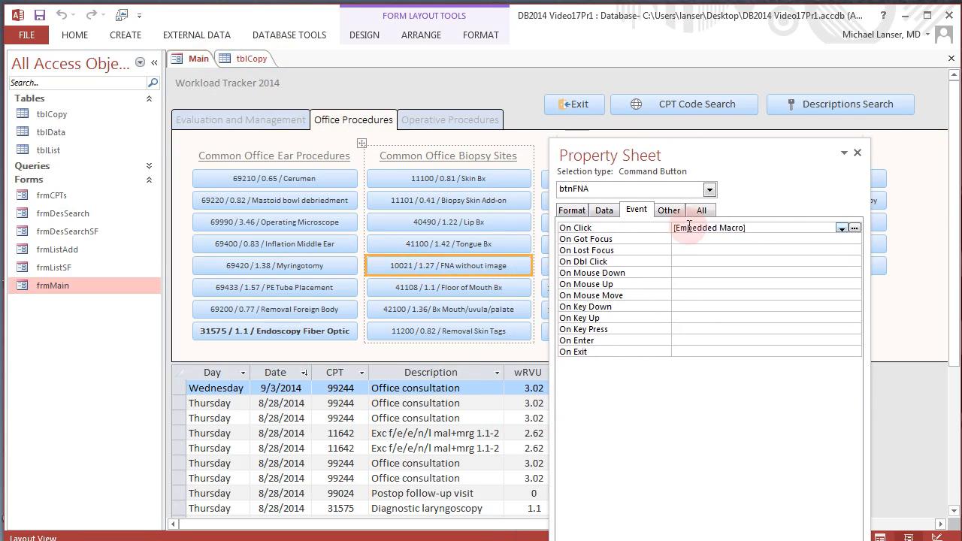
pyautogui.click(854, 227)
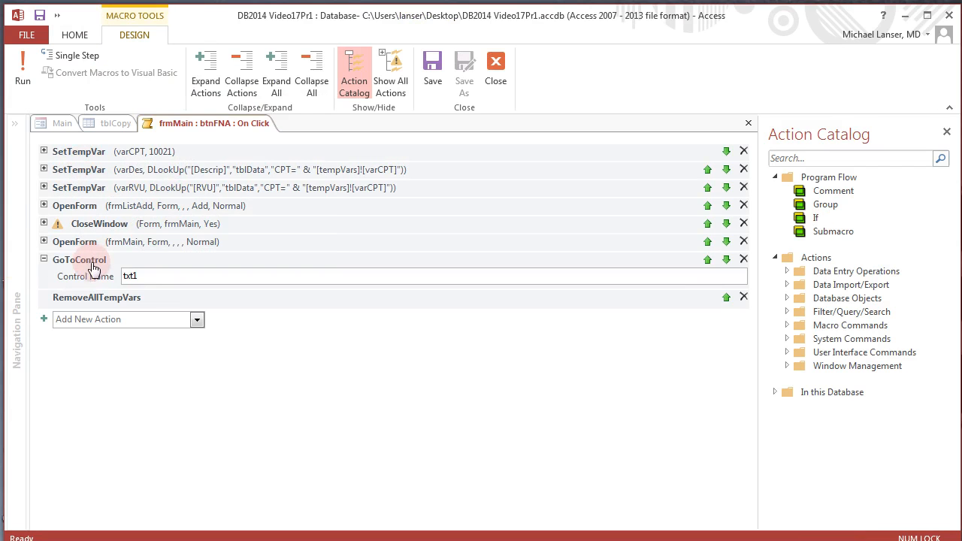
pyautogui.click(99, 154)
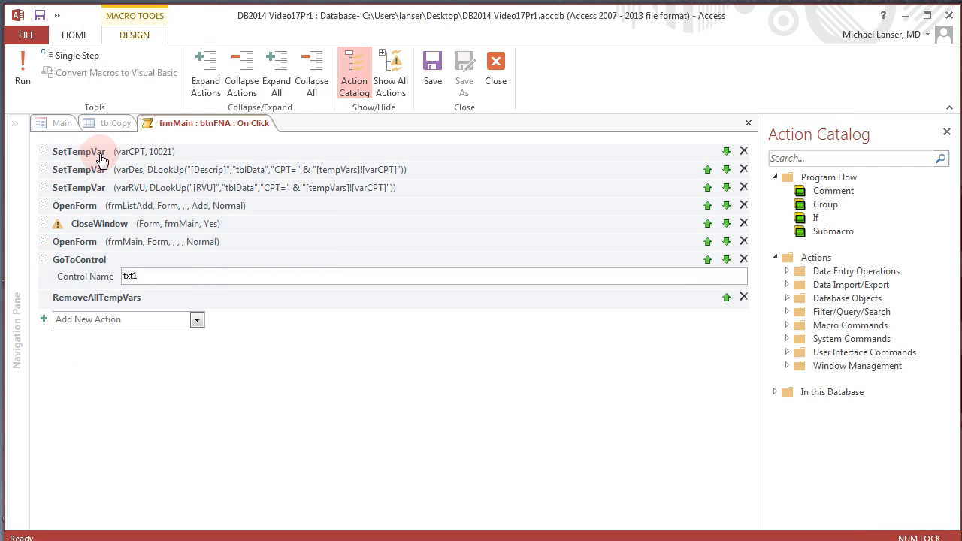
pyautogui.click(125, 276)
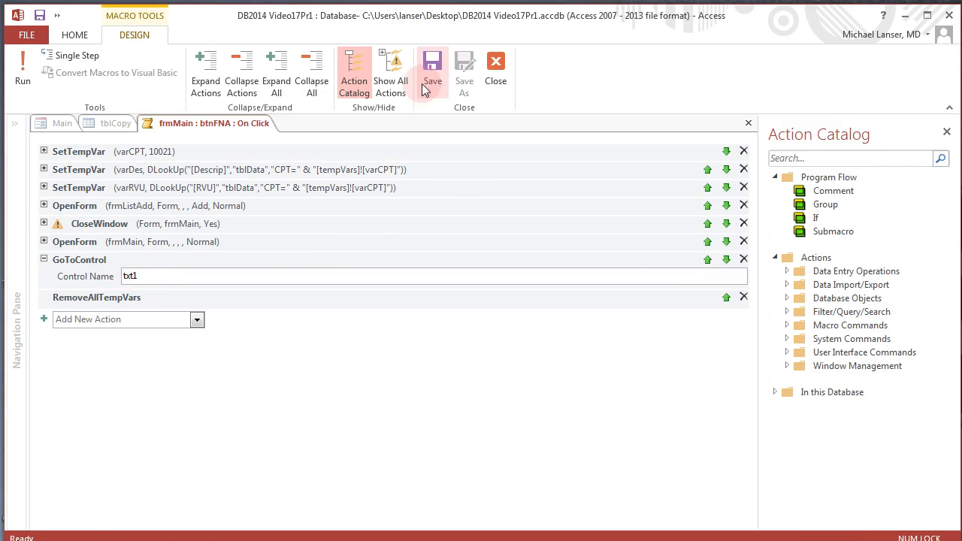
pyautogui.click(496, 73)
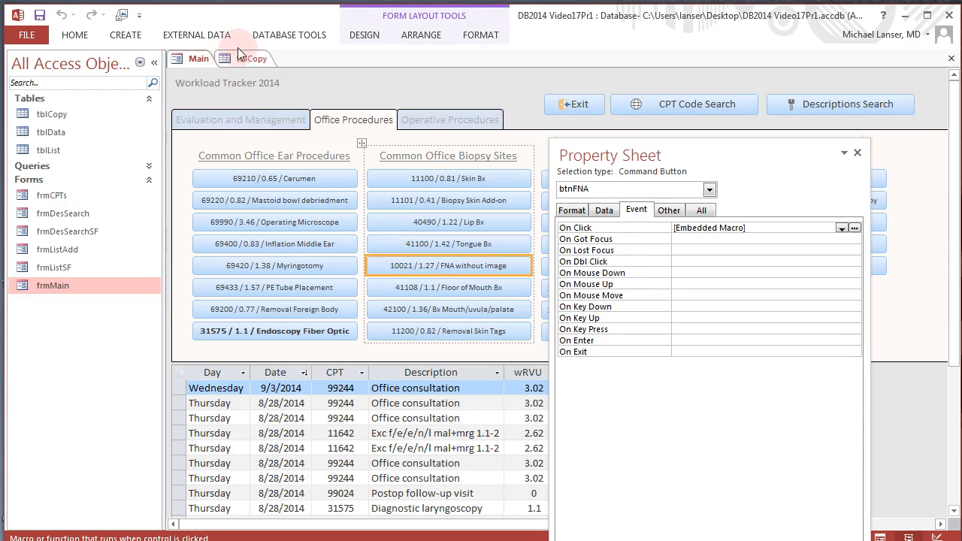
# Step: Paste the copied FNA macro into MacoAction of a second tblCopy record and enter "Office Pro Tab" as its MacroMemo
pyautogui.click(247, 58)
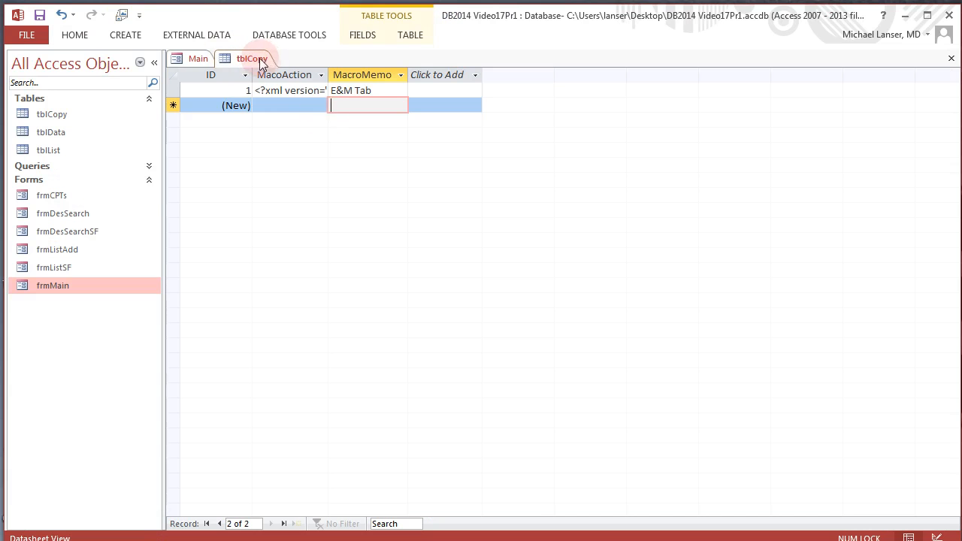
pyautogui.click(281, 106)
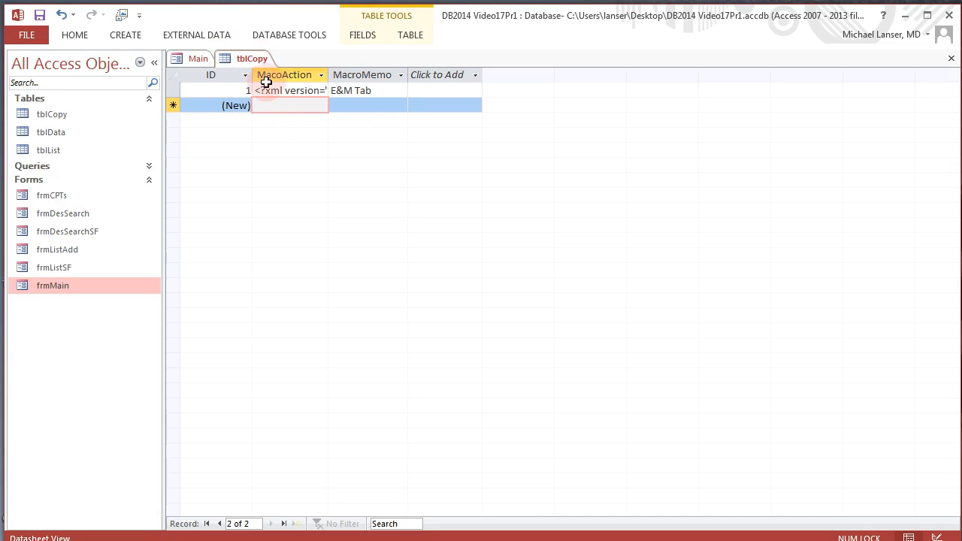
pyautogui.rightClick(264, 105)
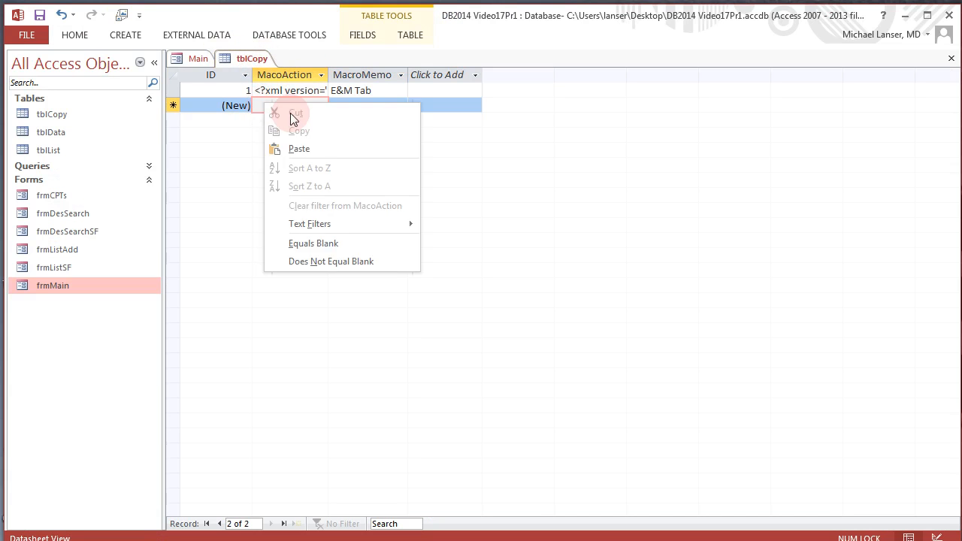
pyautogui.click(298, 150)
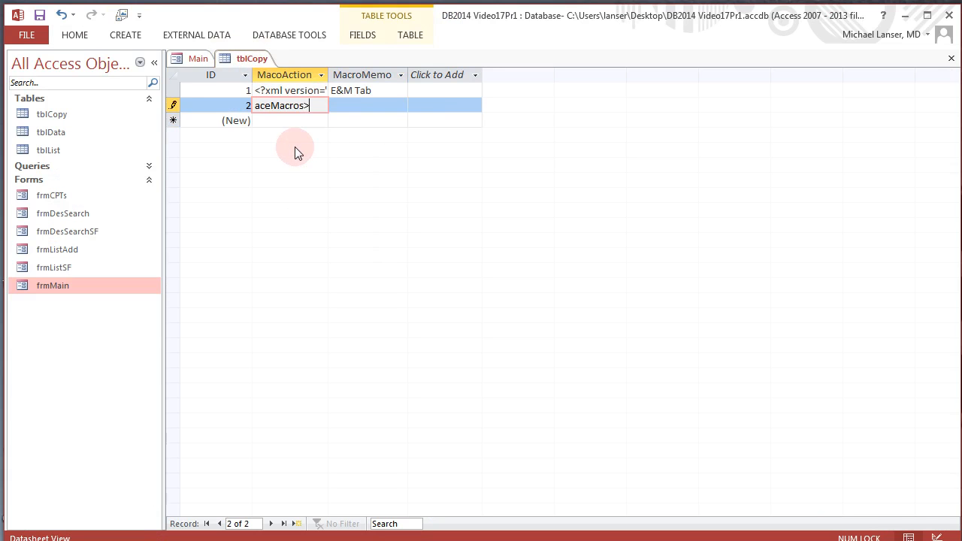
pyautogui.click(374, 105)
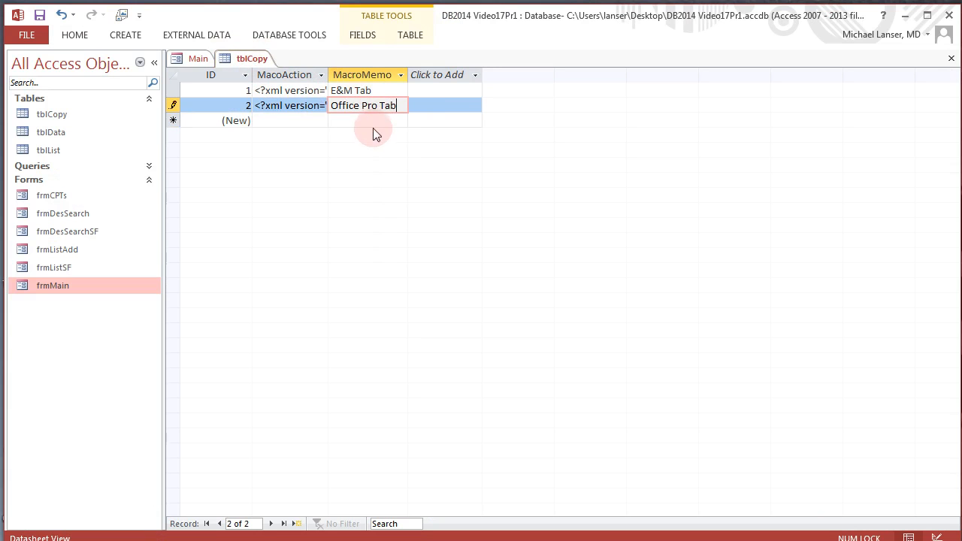
pyautogui.rightClick(251, 59)
# Step: Return to the Main form and select the 42415 Parotidectomy button on the Operative Procedures page
pyautogui.click(206, 58)
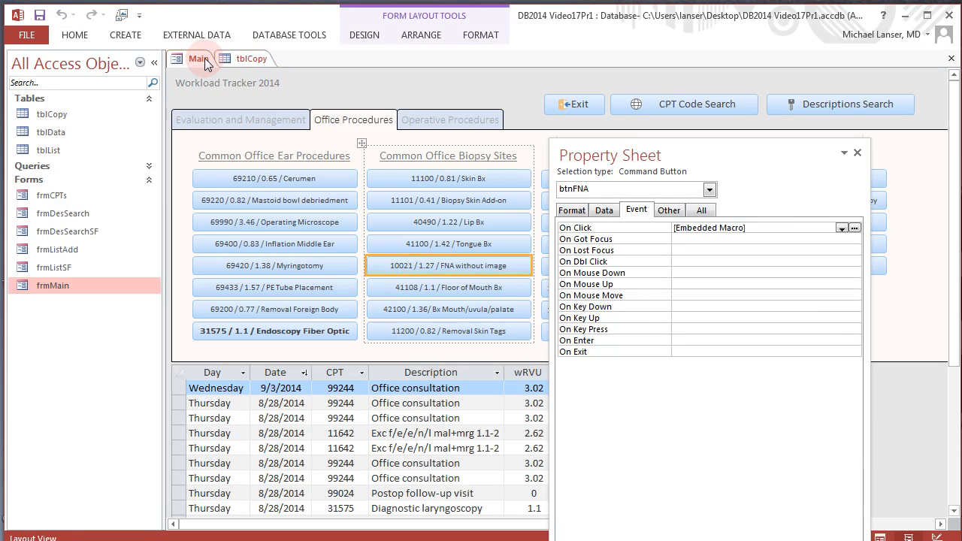
pyautogui.moveTo(456, 162); pyautogui.dragTo(700, 214)
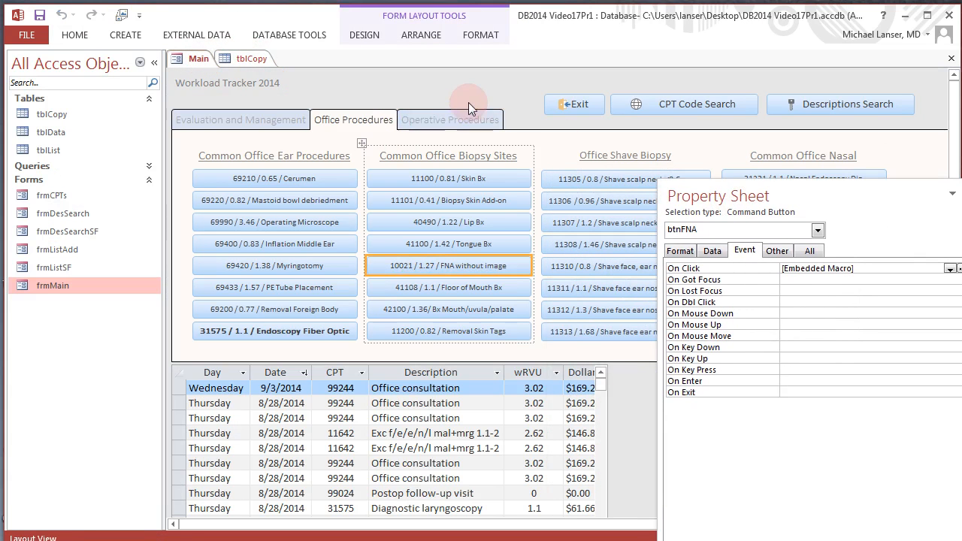
pyautogui.click(443, 121)
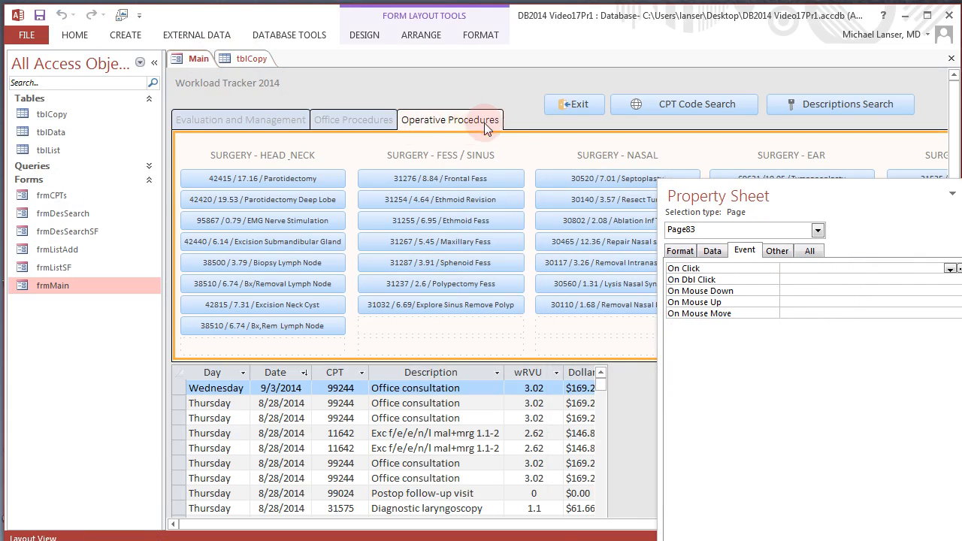
pyautogui.click(244, 180)
pyautogui.click(237, 183)
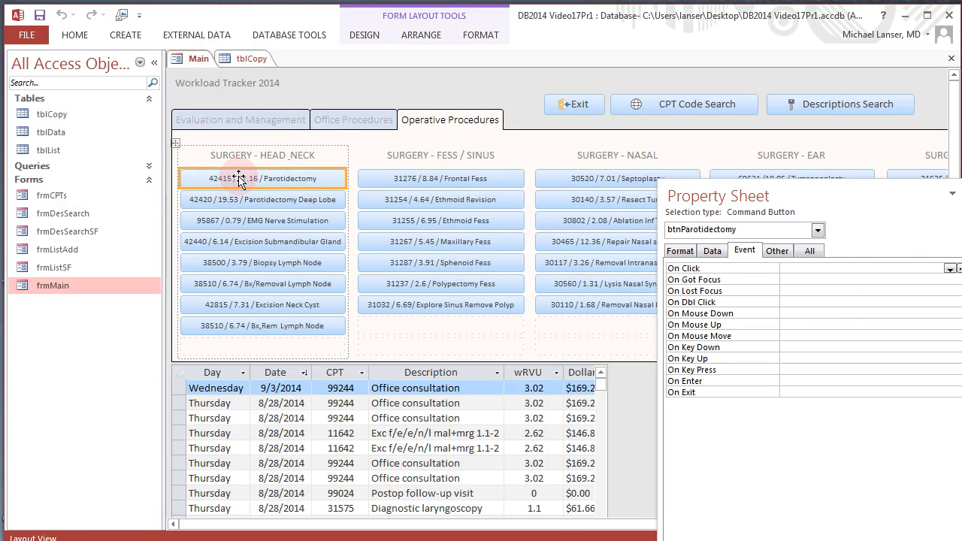
pyautogui.click(836, 231)
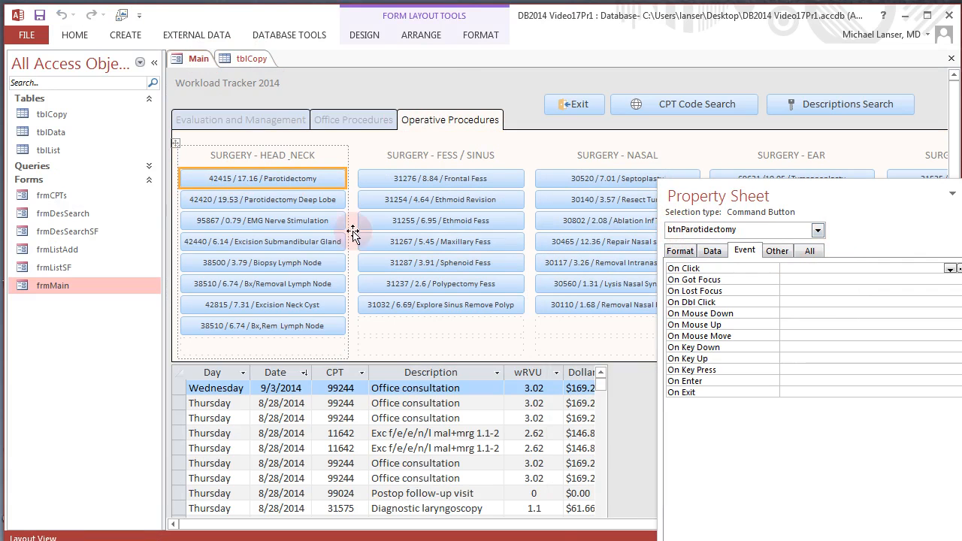
pyautogui.click(257, 181)
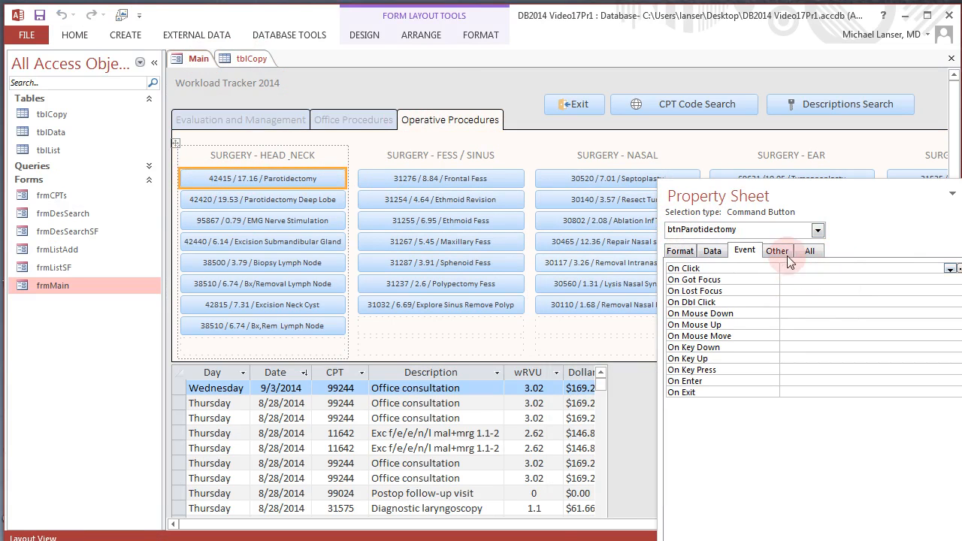
# Step: Create an On Click macro for the Parotidectomy button and paste the copied FNA macro actions into it
pyautogui.click(959, 271)
pyautogui.click(470, 307)
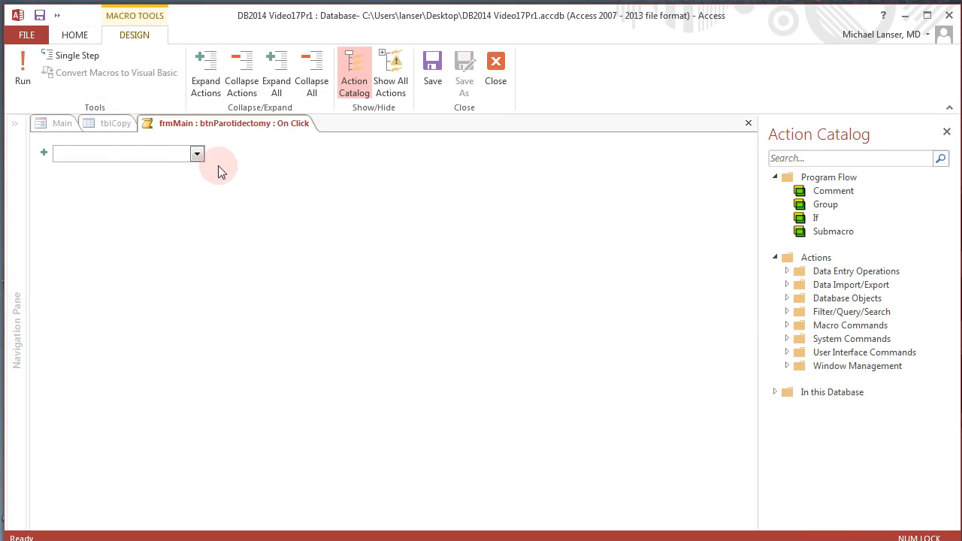
pyautogui.hotkey('ctrl', 'v')
pyautogui.click(140, 152)
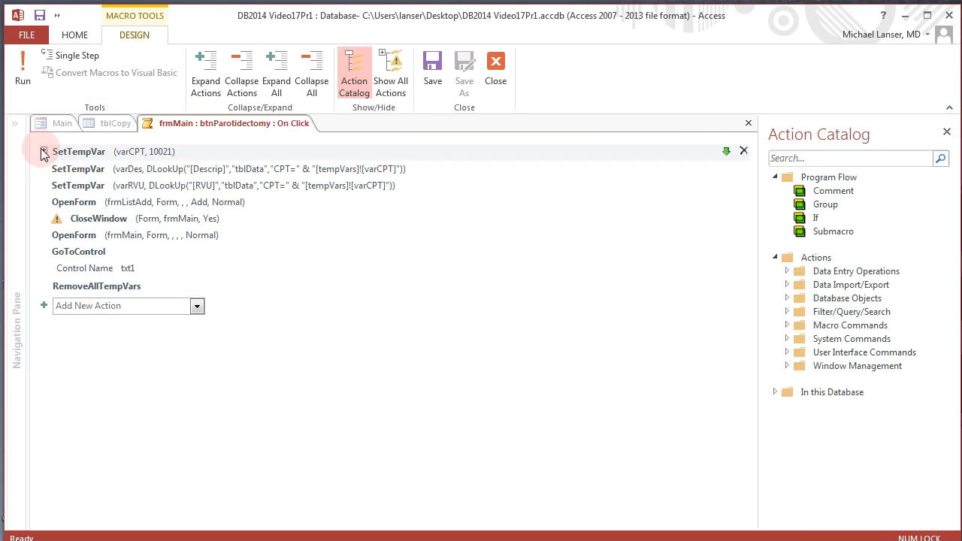
# Step: Set the macro's varCPT expression to 42414 and its GoToControl control name to txt2, and close the macro with its changes saved
pyautogui.click(44, 152)
pyautogui.moveTo(167, 187); pyautogui.dragTo(85, 188)
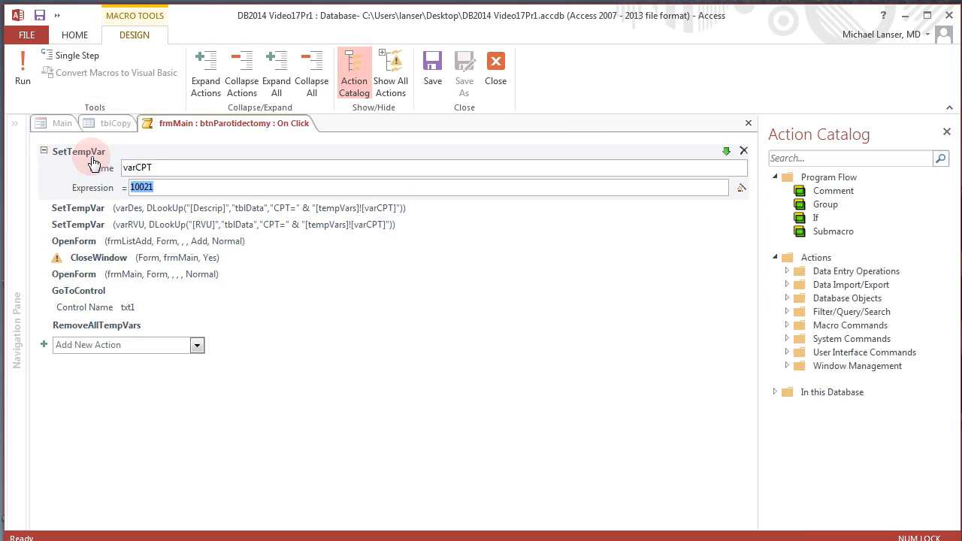
pyautogui.write('42414')
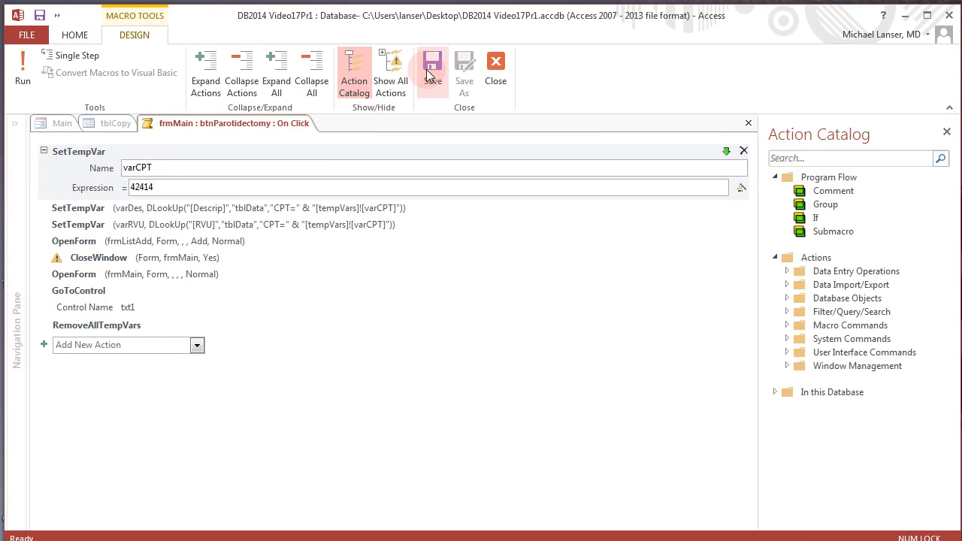
pyautogui.click(137, 308)
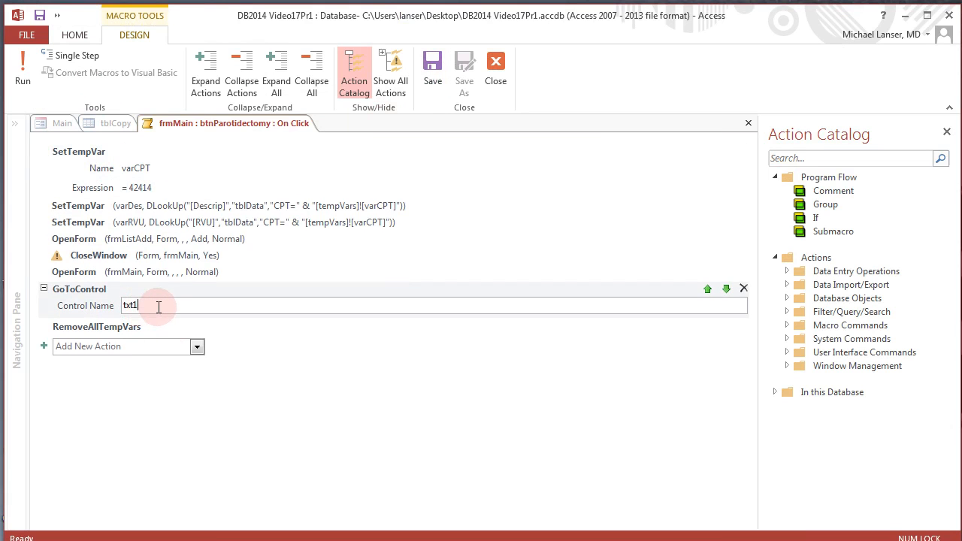
pyautogui.write('2')
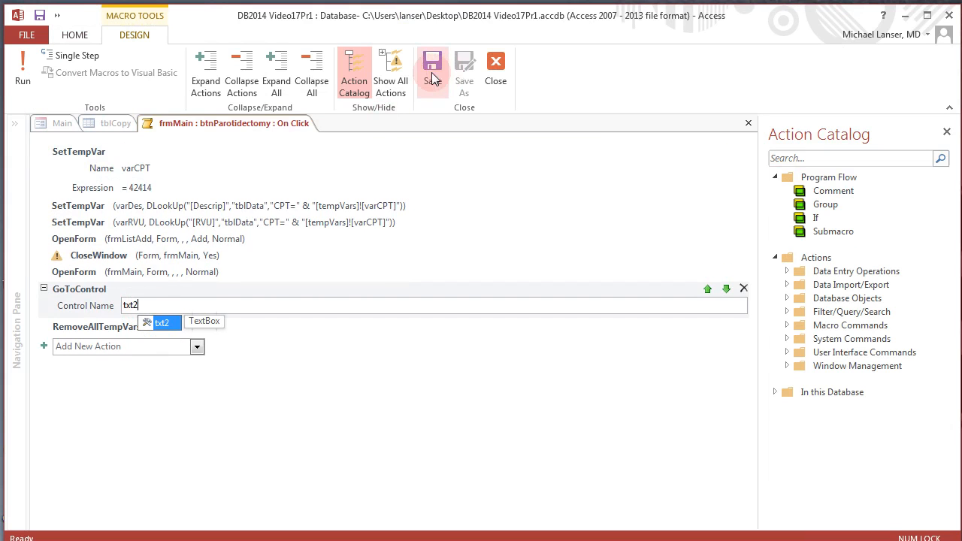
pyautogui.click(494, 75)
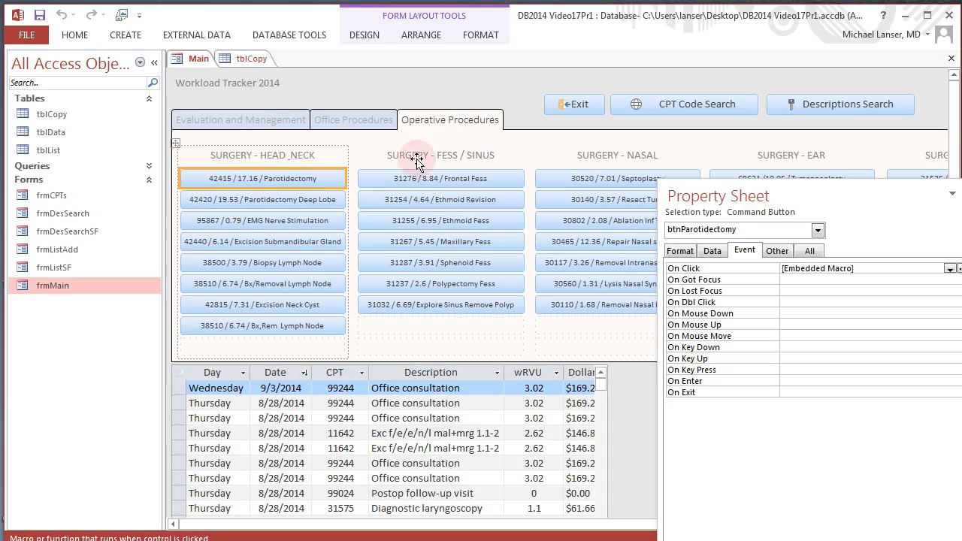
# Step: Save the Main form, switch it to Form View and test the Parotidectomy button
pyautogui.rightClick(195, 63)
pyautogui.click(198, 59)
pyautogui.rightClick(197, 59)
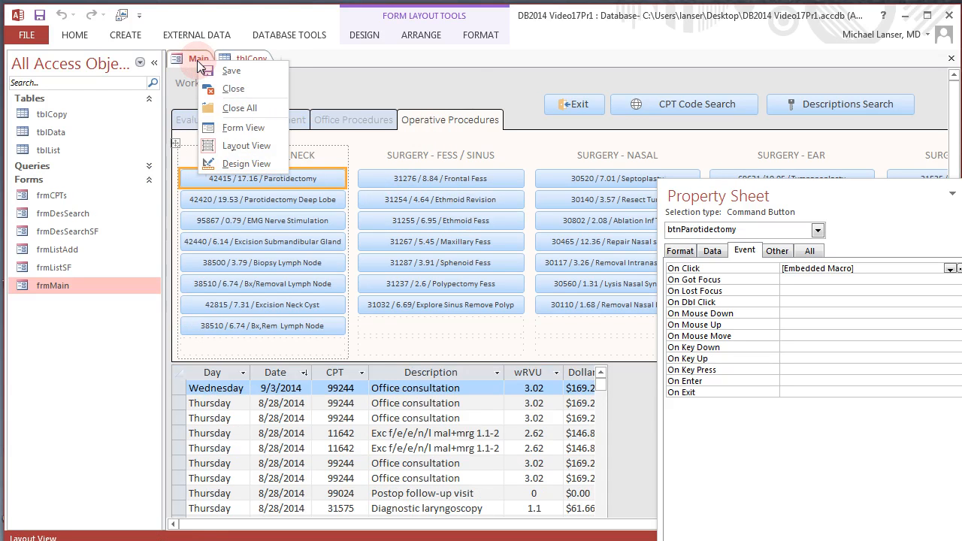
pyautogui.click(248, 125)
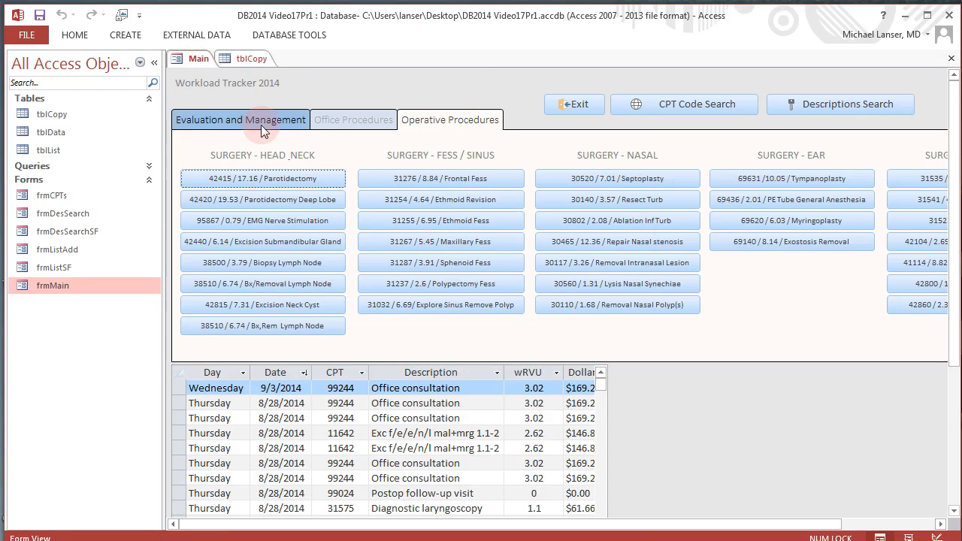
pyautogui.click(262, 181)
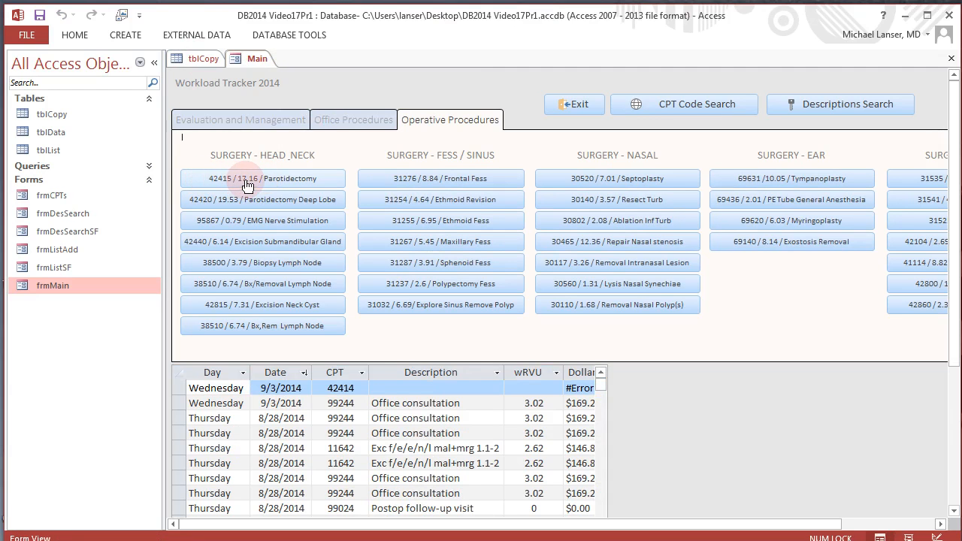
# Step: Delete the test record with CPT 42414 from the workload list
pyautogui.click(179, 387)
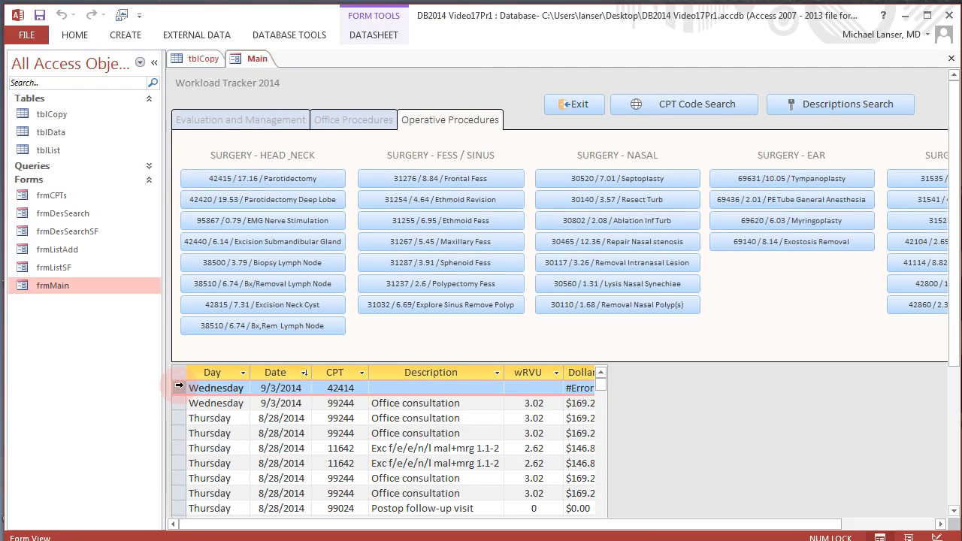
pyautogui.rightClick(179, 387)
pyautogui.click(205, 408)
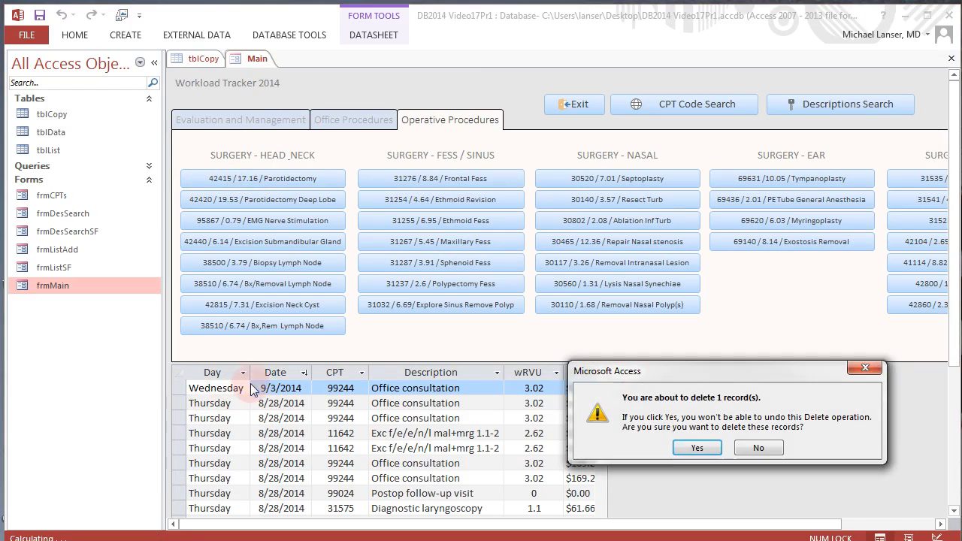
pyautogui.click(697, 447)
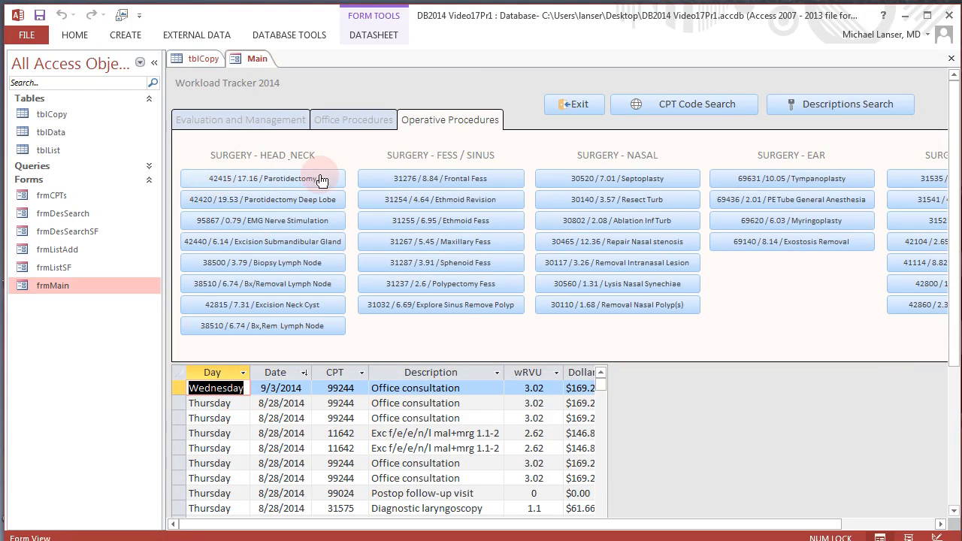
# Step: Reopen the Parotidectomy button's On Click macro from Layout View, set varCPT to 42415, and save and close the macro
pyautogui.rightClick(251, 65)
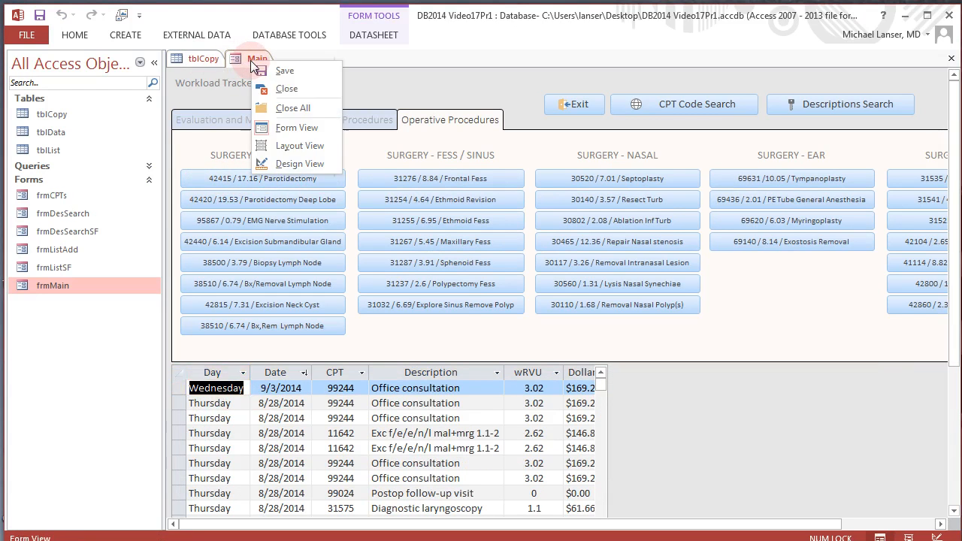
pyautogui.click(297, 145)
pyautogui.click(267, 194)
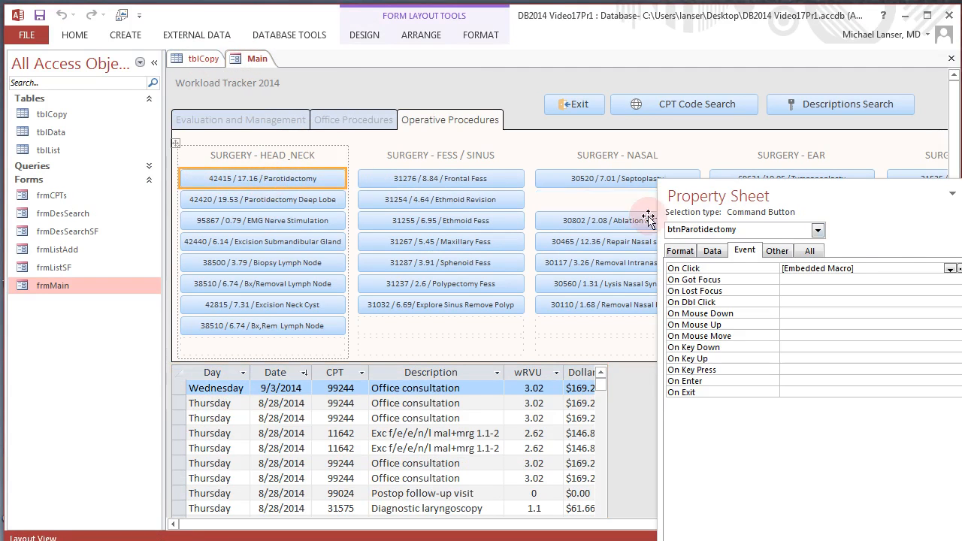
pyautogui.click(959, 269)
pyautogui.click(958, 269)
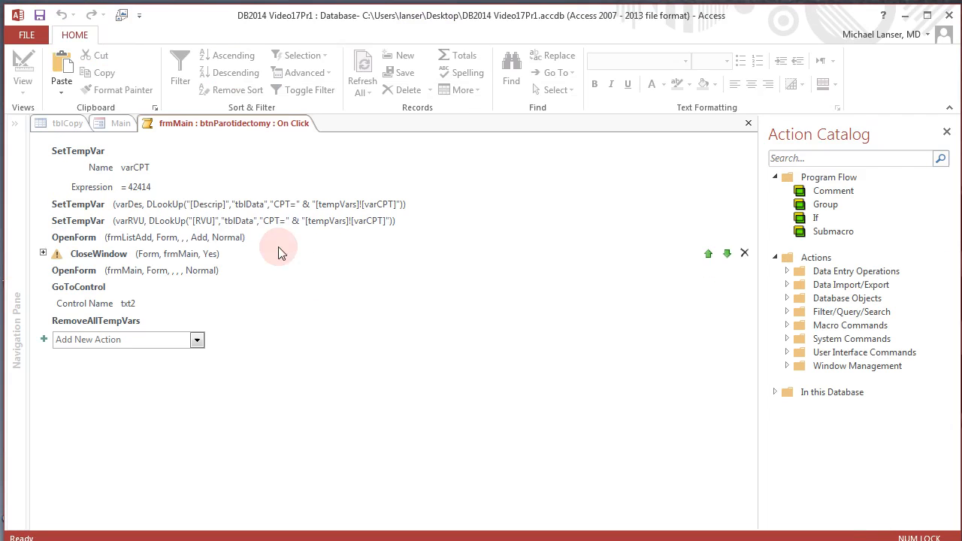
pyautogui.click(155, 190)
pyautogui.moveTo(151, 189); pyautogui.dragTo(167, 193)
pyautogui.write('5')
pyautogui.click(433, 71)
pyautogui.click(494, 78)
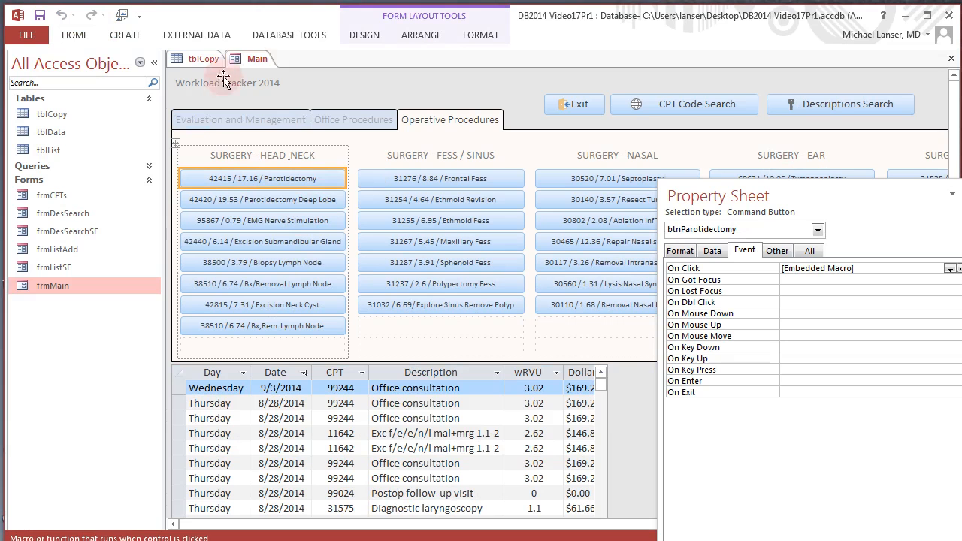
# Step: Save the Main form, run the Parotidectomy button in Form View, and adjust the Description and wRVU column widths in the workload list
pyautogui.rightClick(255, 59)
pyautogui.click(272, 69)
pyautogui.rightClick(249, 60)
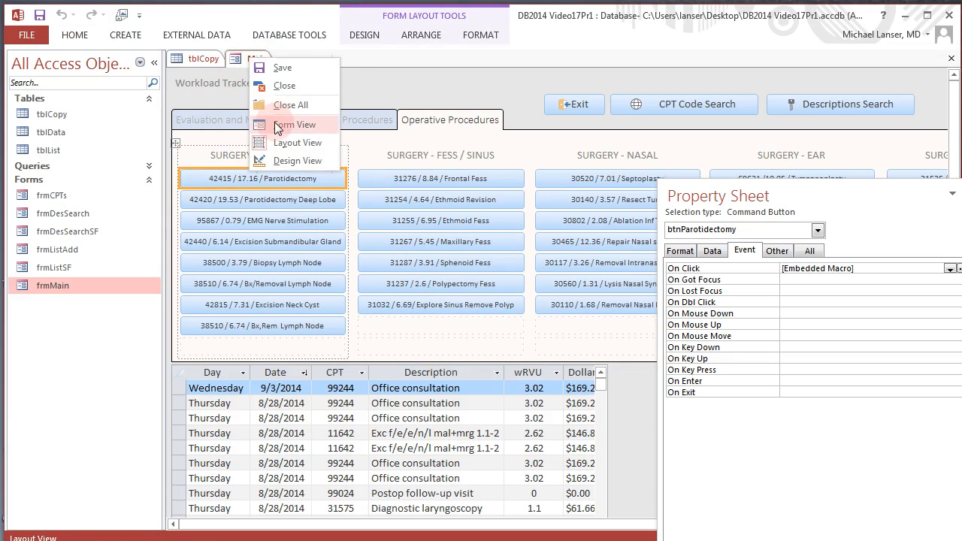
pyautogui.click(290, 122)
pyautogui.click(290, 178)
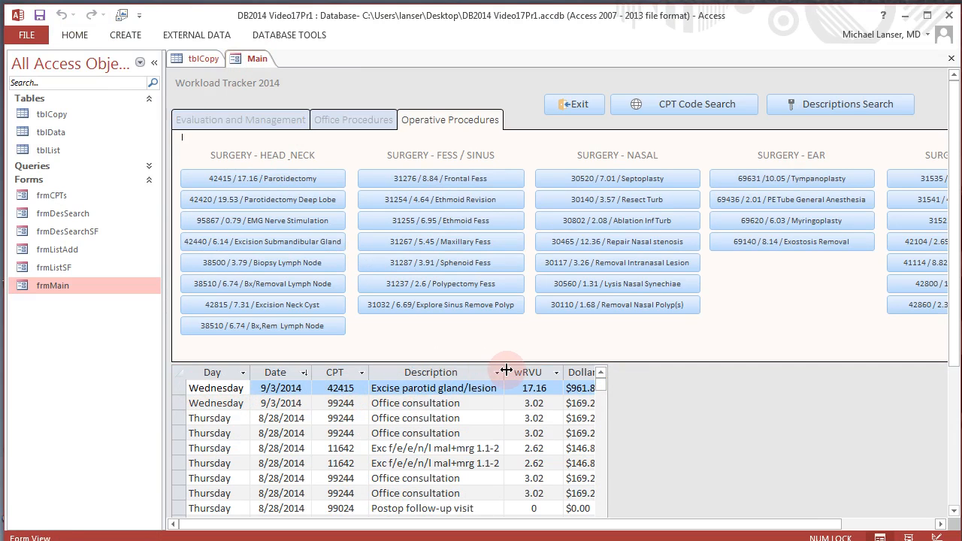
pyautogui.moveTo(506, 370); pyautogui.dragTo(508, 369)
pyautogui.doubleClick(567, 366)
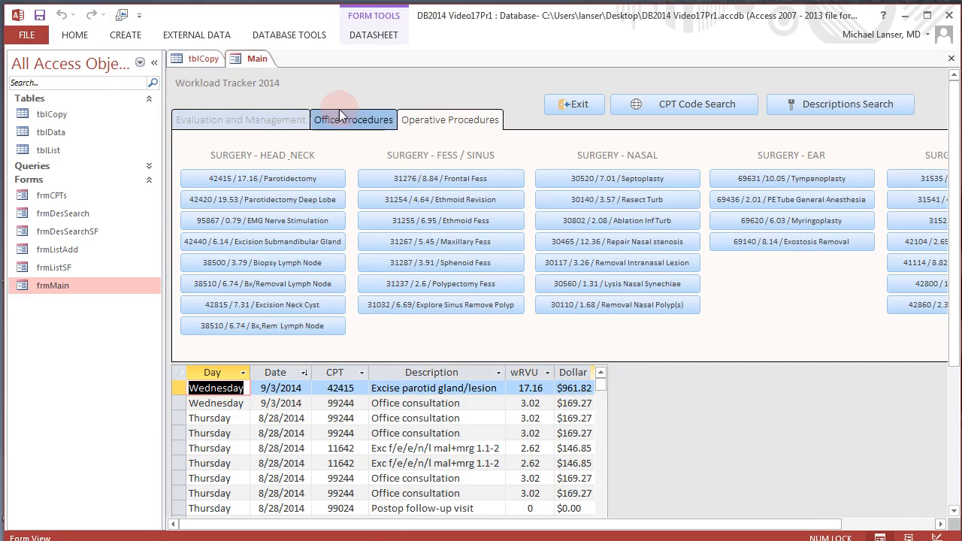
# Step: Open the Parotidectomy button's On Click macro from Layout View, copy all its actions, and close the macro
pyautogui.rightClick(258, 62)
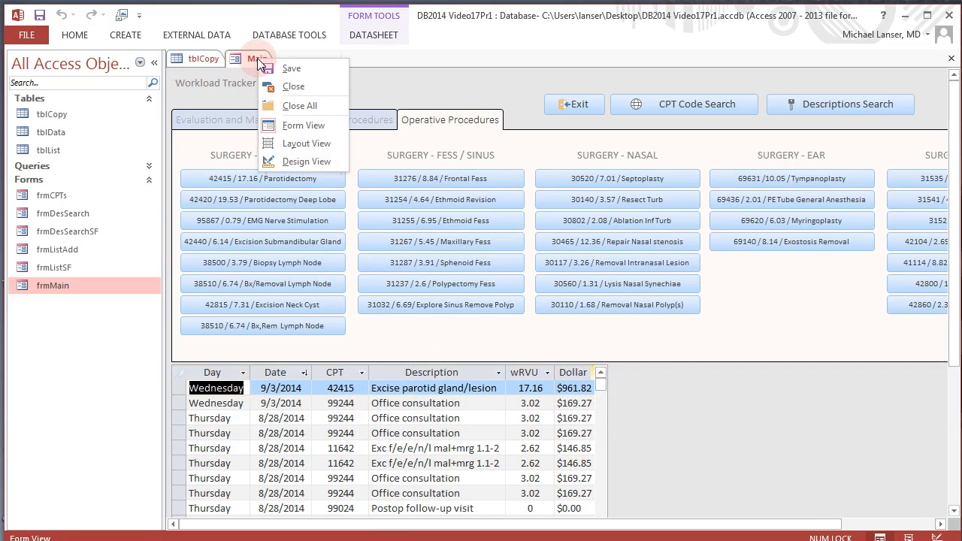
pyautogui.click(299, 144)
pyautogui.click(271, 180)
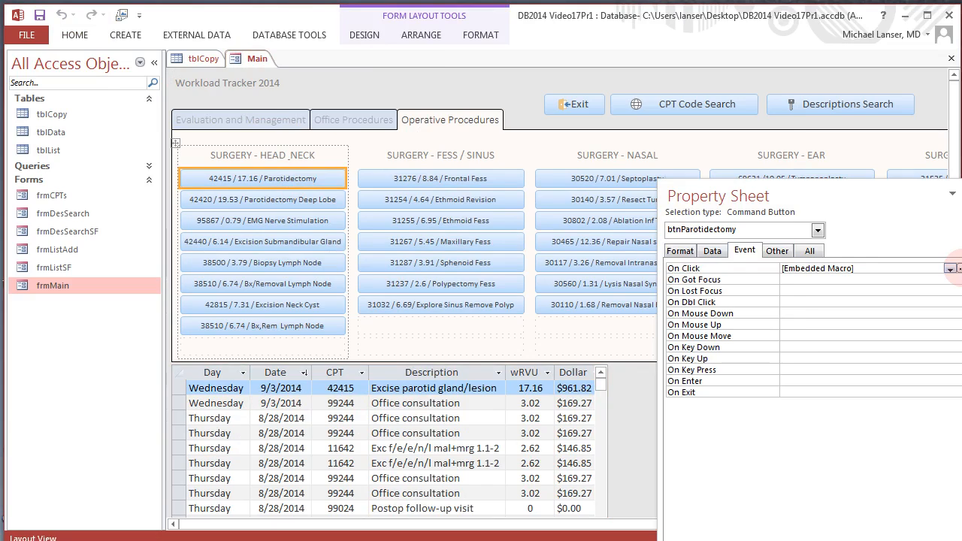
pyautogui.click(960, 269)
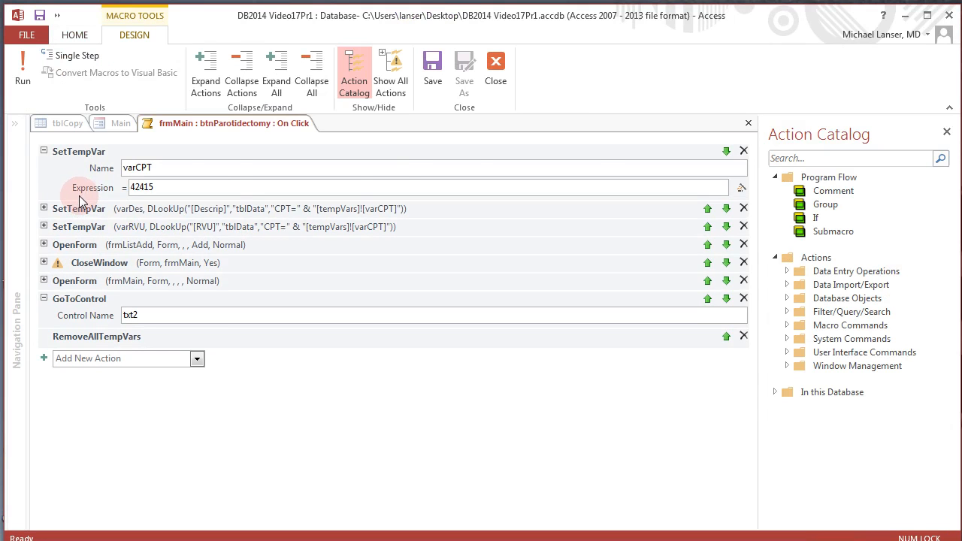
pyautogui.click(495, 72)
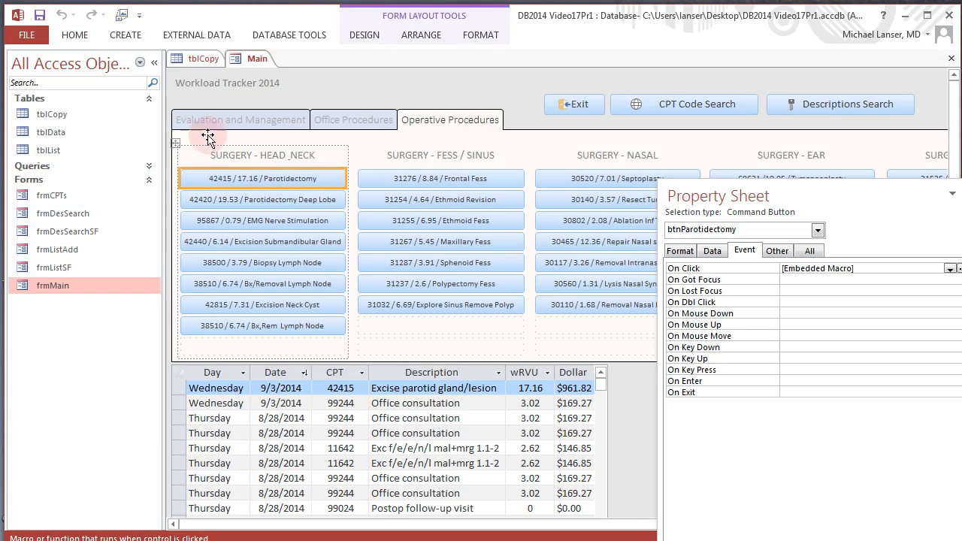
# Step: Paste the copied macro into MacoAction of a third tblCopy record, enter "Op Pro Tab" as its MacroMemo, and save the table
pyautogui.click(197, 59)
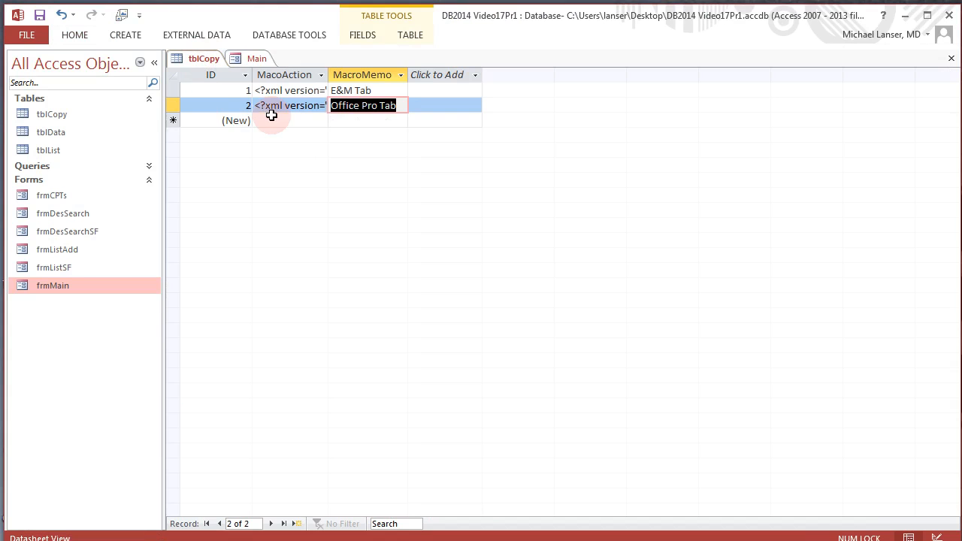
pyautogui.rightClick(273, 121)
pyautogui.click(309, 165)
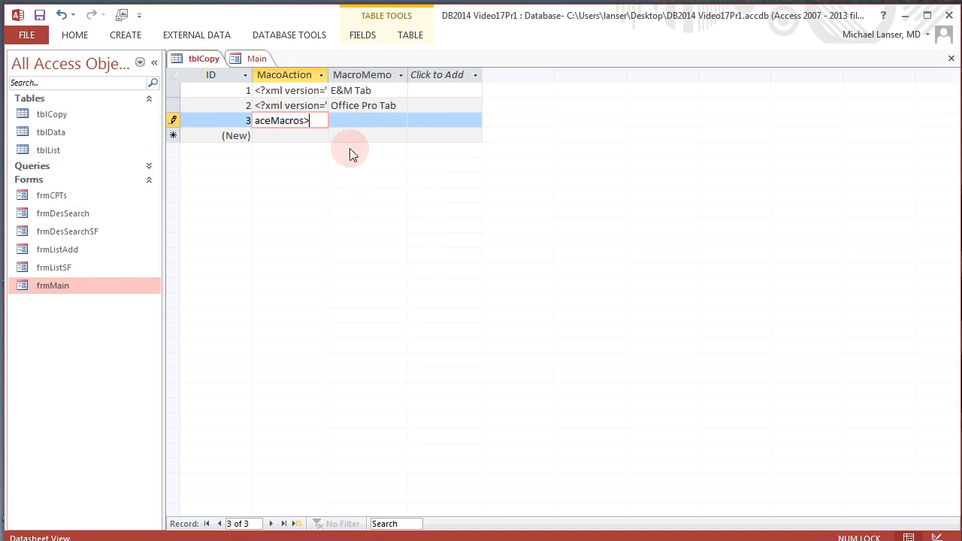
pyautogui.click(361, 118)
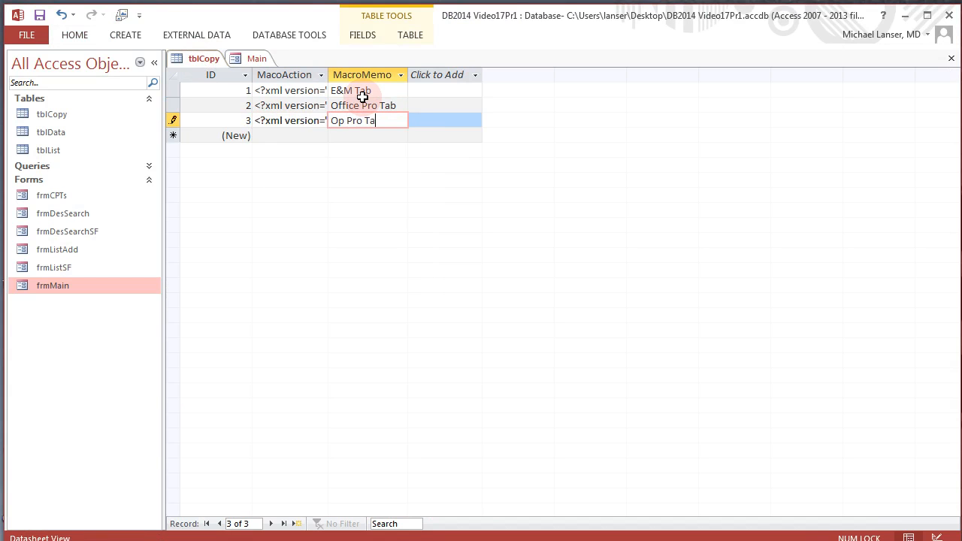
pyautogui.rightClick(206, 60)
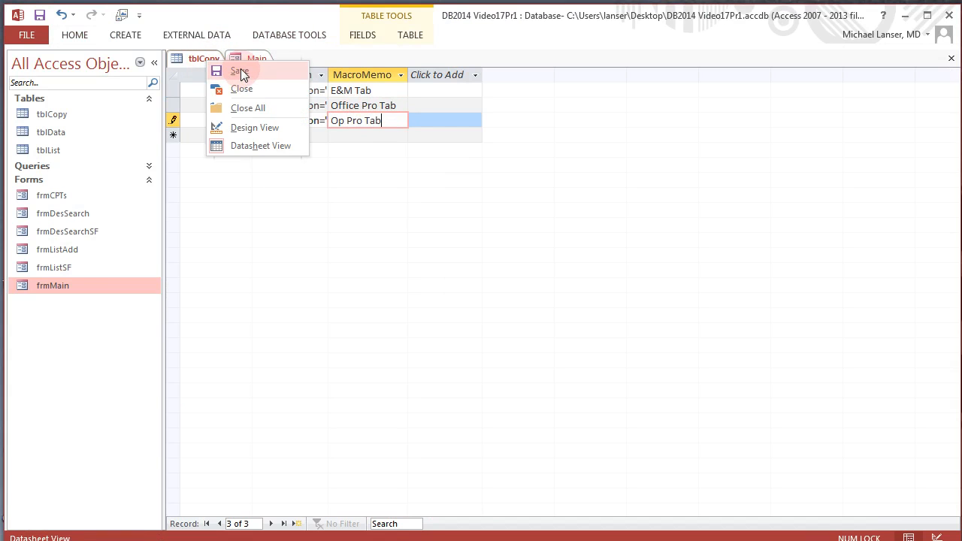
pyautogui.click(241, 72)
pyautogui.rightClick(204, 61)
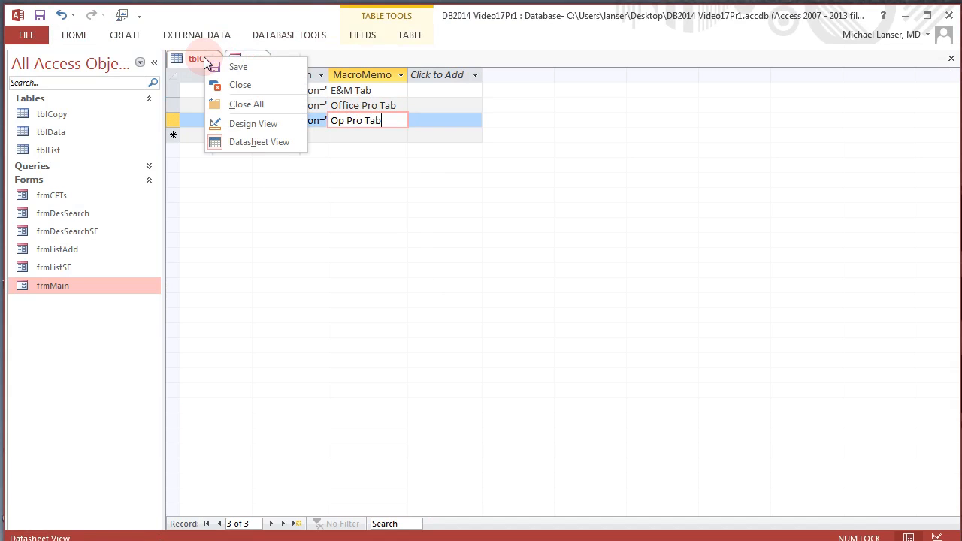
# Step: Switch to the Main form and close it, leaving tblCopy open
pyautogui.click(265, 61)
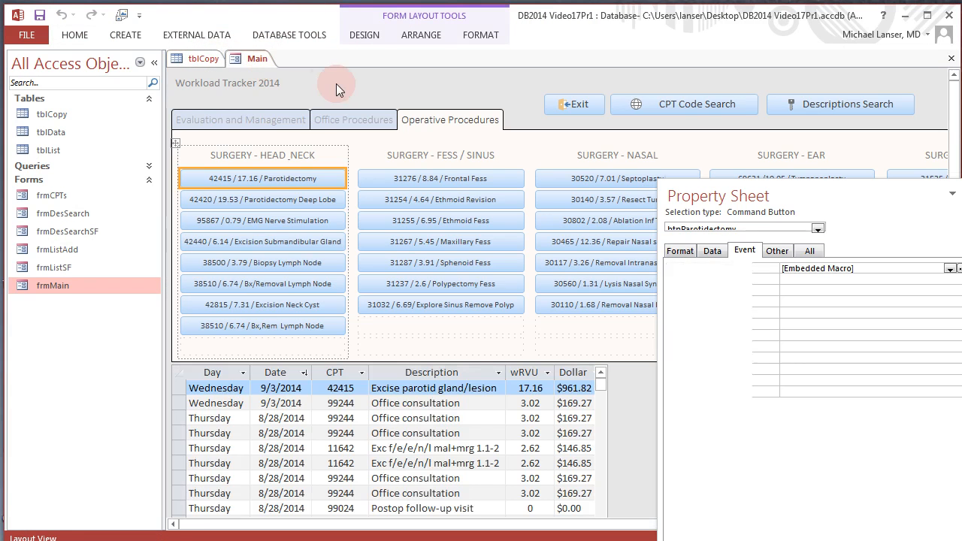
pyautogui.rightClick(263, 60)
pyautogui.click(247, 60)
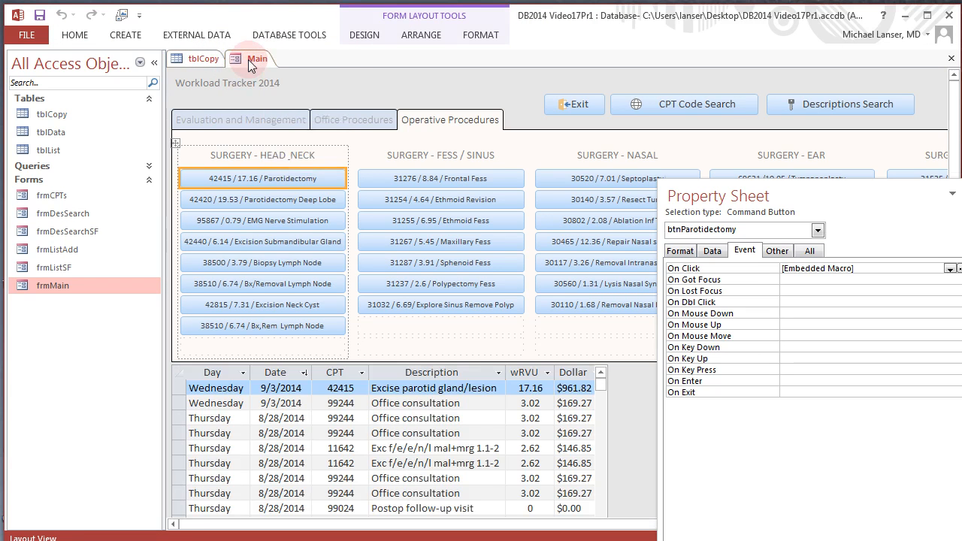
pyautogui.rightClick(250, 60)
pyautogui.click(285, 88)
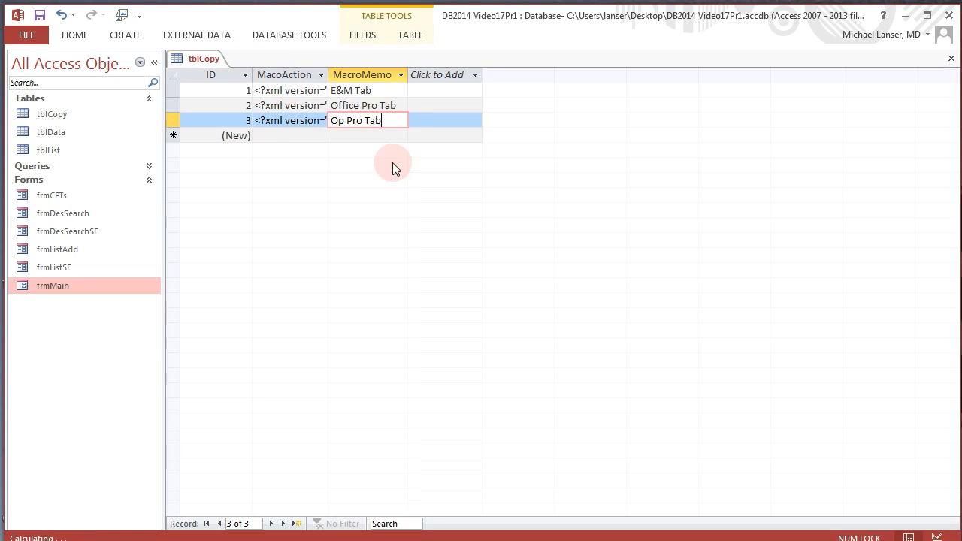
# Step: Fit the ID and MacoAction column widths of tblCopy to their contents, and save and close the table
pyautogui.doubleClick(253, 70)
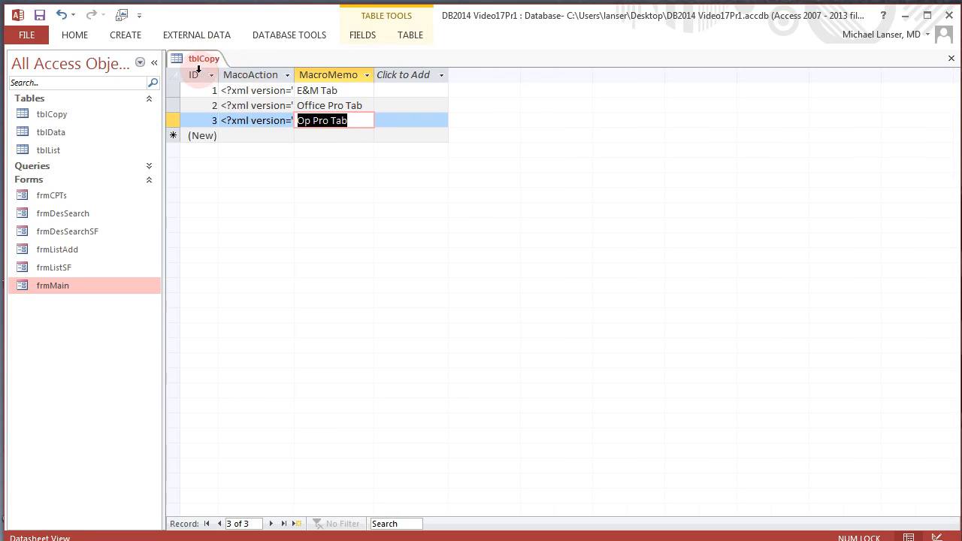
pyautogui.doubleClick(294, 74)
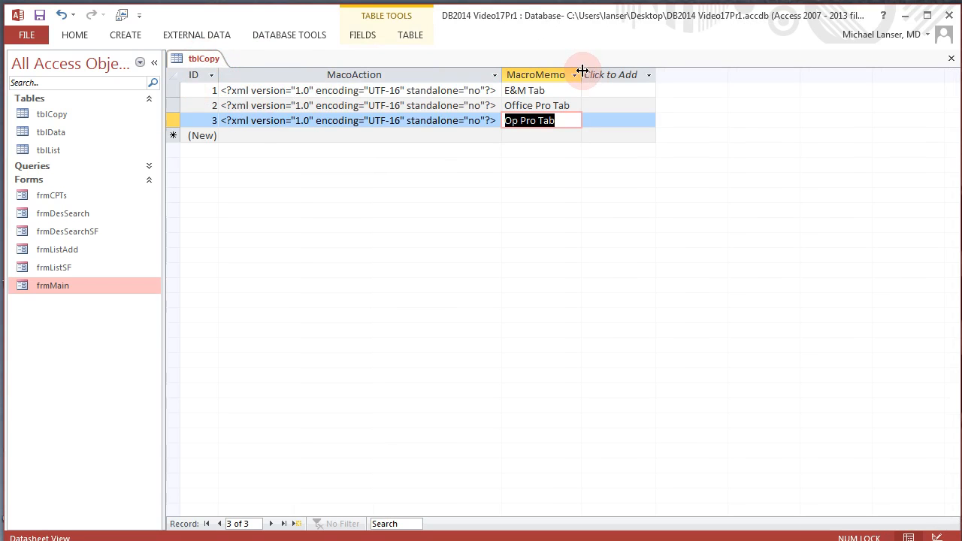
pyautogui.click(212, 63)
pyautogui.rightClick(212, 63)
pyautogui.click(211, 66)
pyautogui.rightClick(213, 66)
pyautogui.click(241, 90)
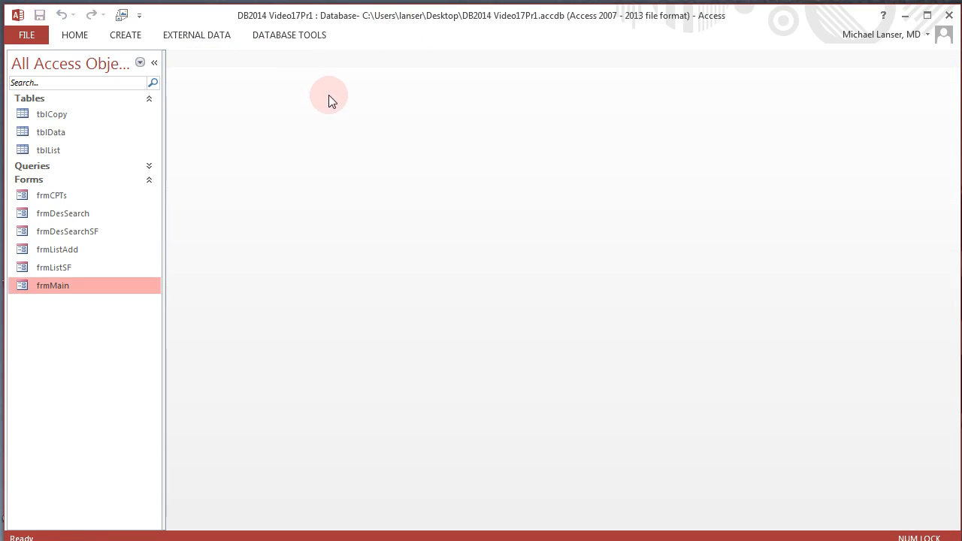
# Step: Create a blank form and add the ID field of tblCopy near its upper edge
pyautogui.click(57, 114)
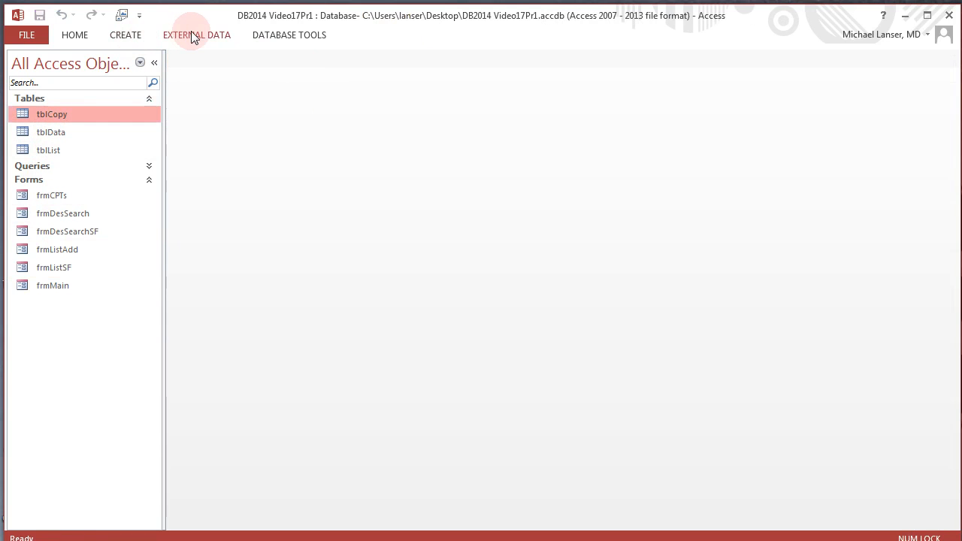
pyautogui.click(126, 36)
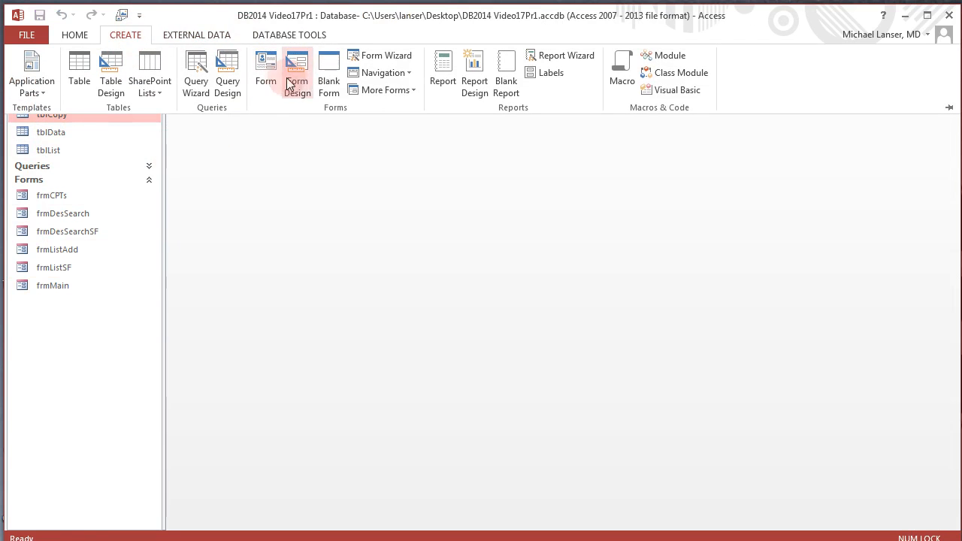
pyautogui.click(328, 73)
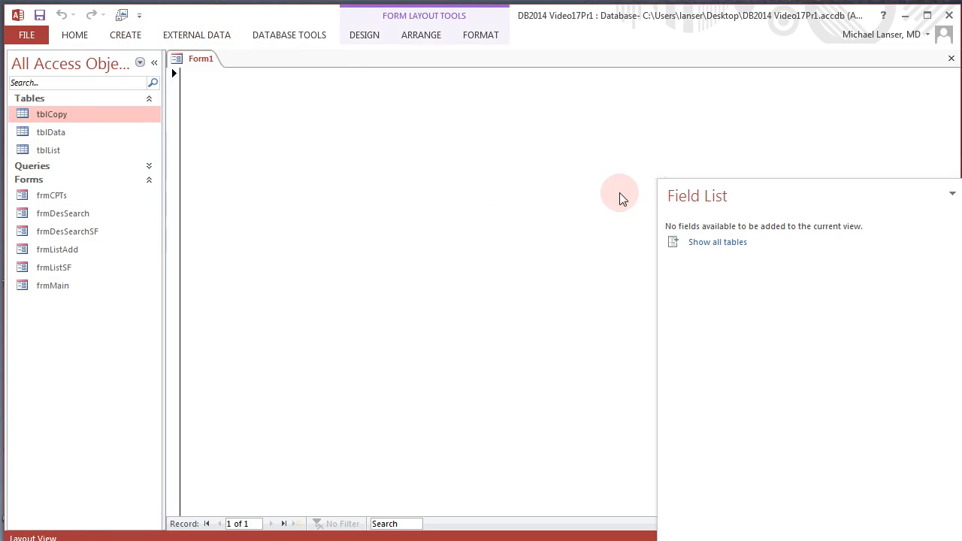
pyautogui.moveTo(679, 189); pyautogui.dragTo(525, 100)
pyautogui.click(556, 145)
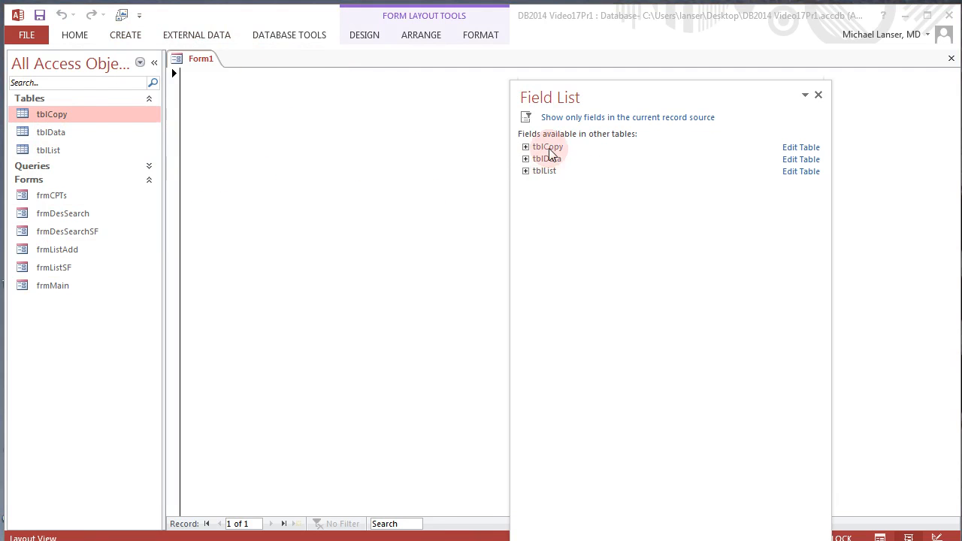
pyautogui.click(526, 147)
pyautogui.moveTo(554, 160); pyautogui.dragTo(253, 120)
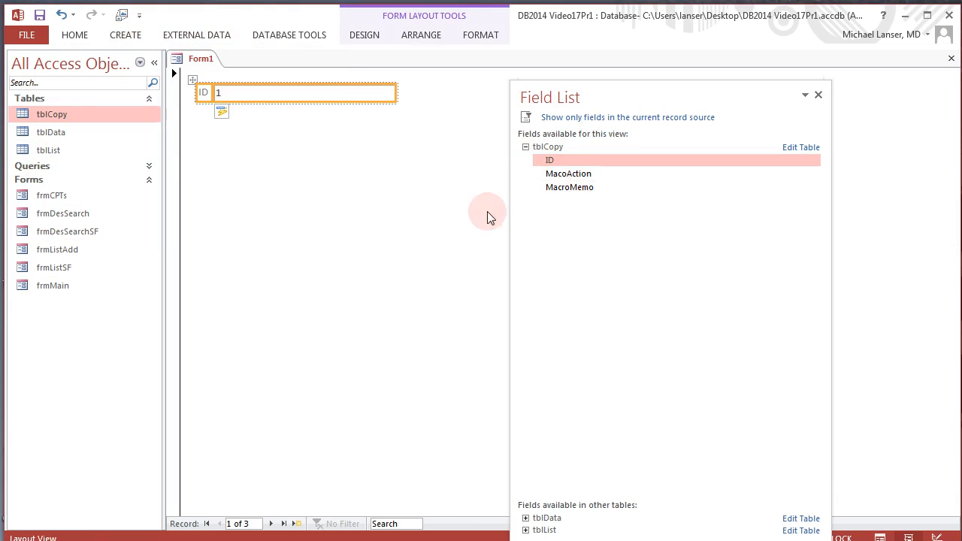
# Step: In Design View, enlarge the form's Detail section to about 4 by 4.5 inches and narrow the ID text box to about 0.3 inch
pyautogui.click(559, 180)
pyautogui.moveTo(559, 181)
pyautogui.mouseDown()
pyautogui.moveTo(232, 182)
pyautogui.moveTo(436, 191)
pyautogui.moveTo(573, 175)
pyautogui.mouseUp()
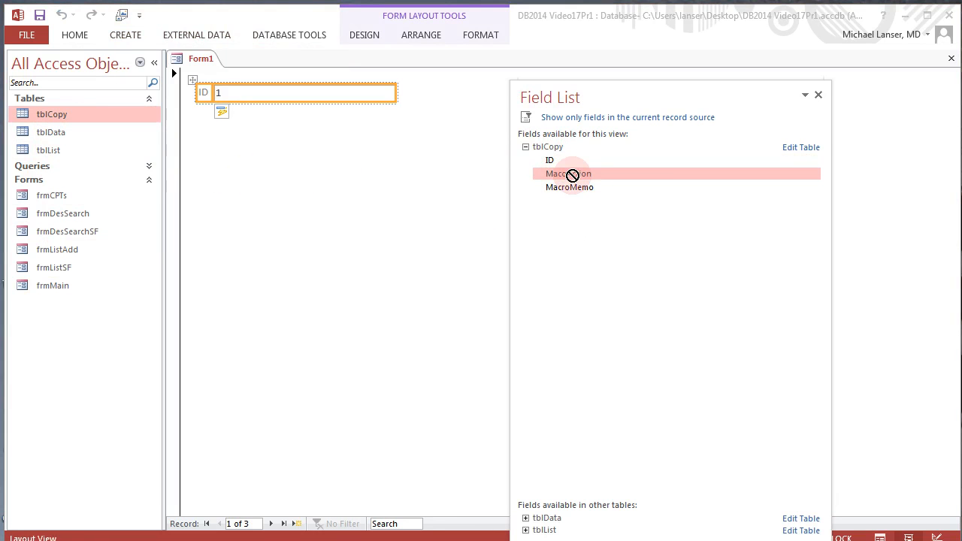
pyautogui.rightClick(200, 62)
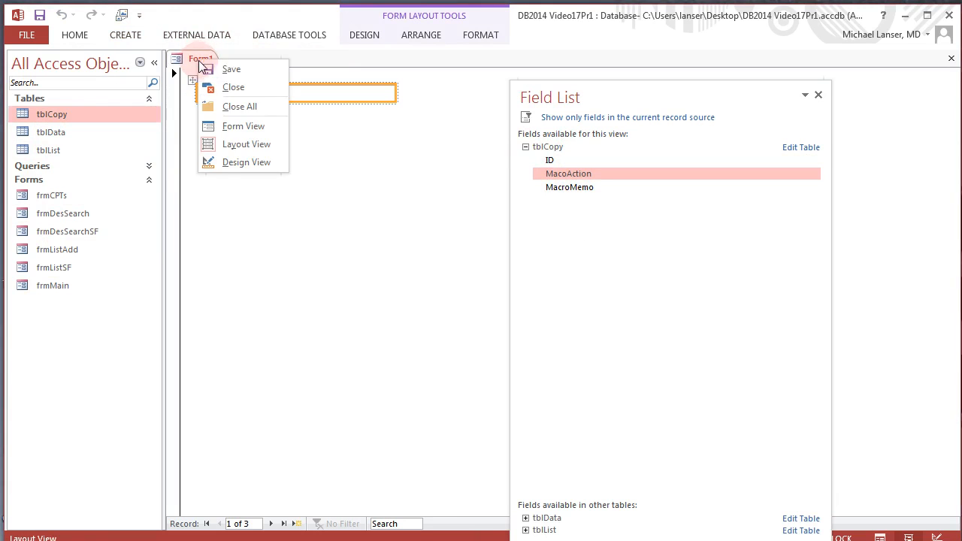
pyautogui.click(231, 160)
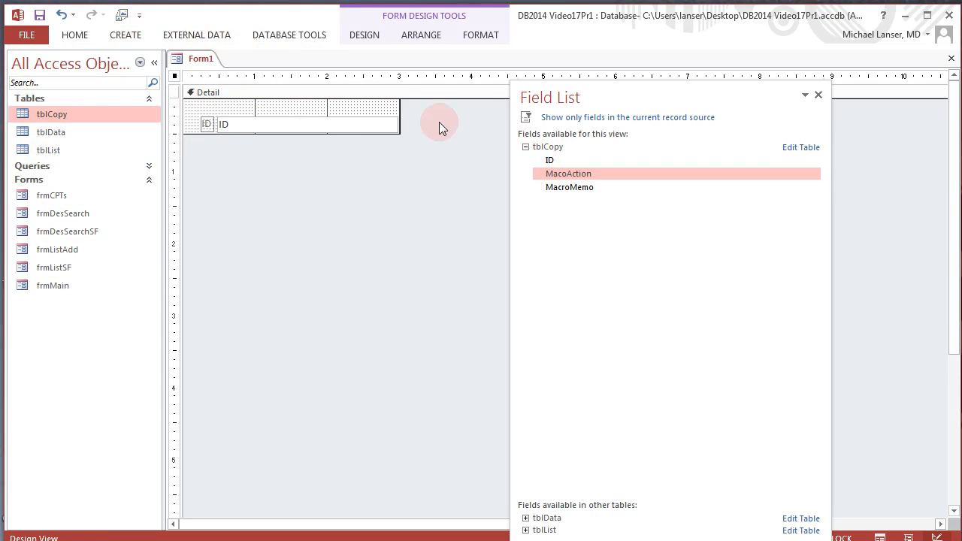
pyautogui.moveTo(400, 134); pyautogui.dragTo(470, 422)
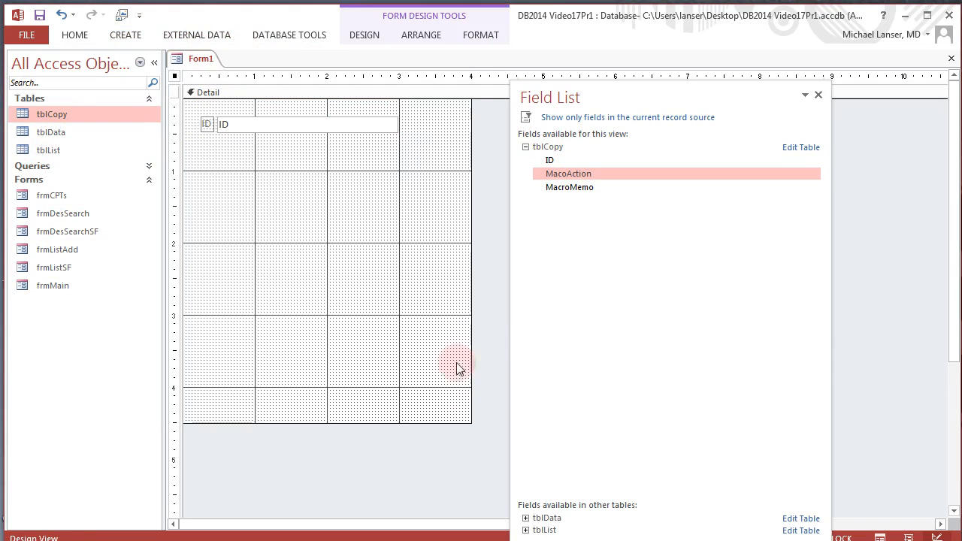
pyautogui.click(387, 127)
pyautogui.moveTo(397, 124); pyautogui.dragTo(241, 124)
# Step: Add the MacoAction field below ID, widen the form to about 4.4 inches, and enlarge the MacoAction box to about 2.9 by 3 inches
pyautogui.moveTo(562, 175); pyautogui.dragTo(254, 156)
pyautogui.click(217, 167)
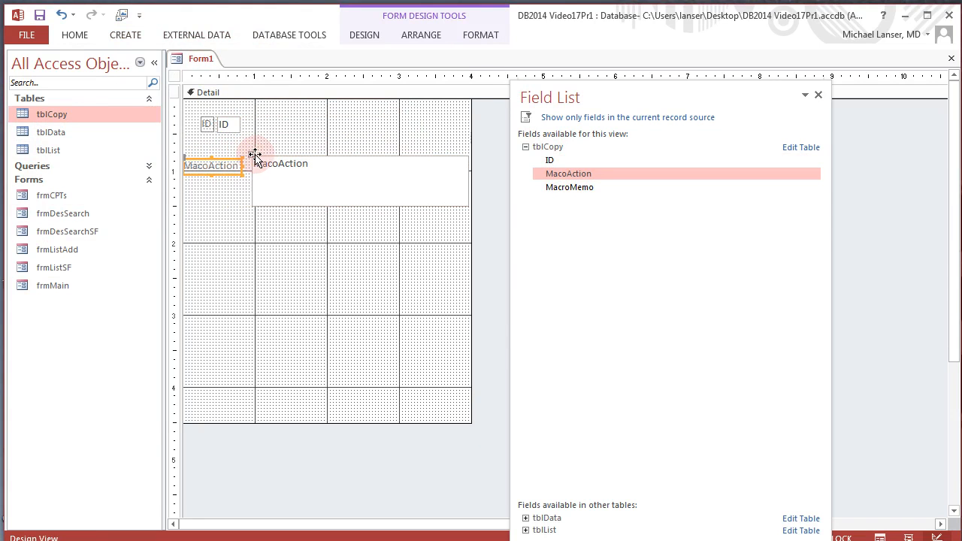
pyautogui.moveTo(473, 238); pyautogui.dragTo(501, 238)
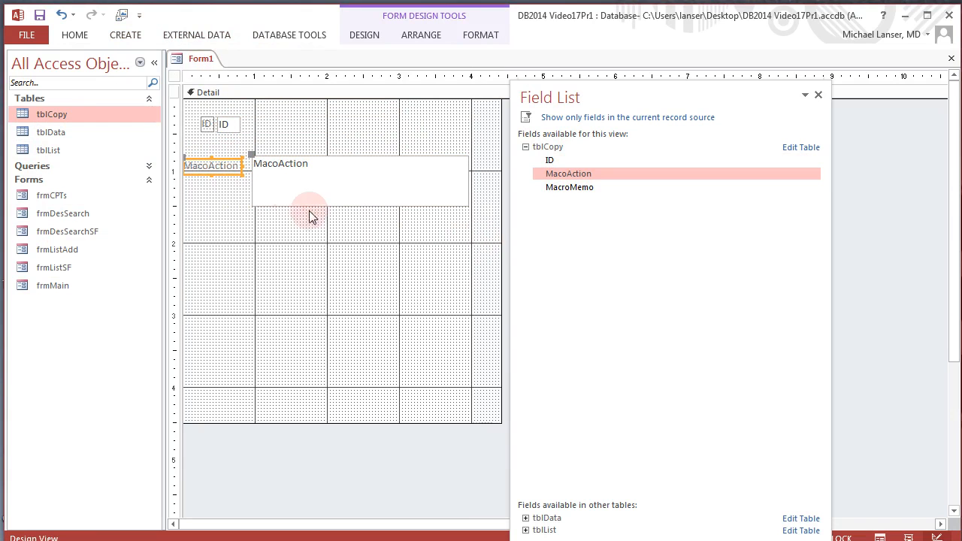
pyautogui.click(276, 174)
pyautogui.moveTo(468, 206); pyautogui.dragTo(459, 375)
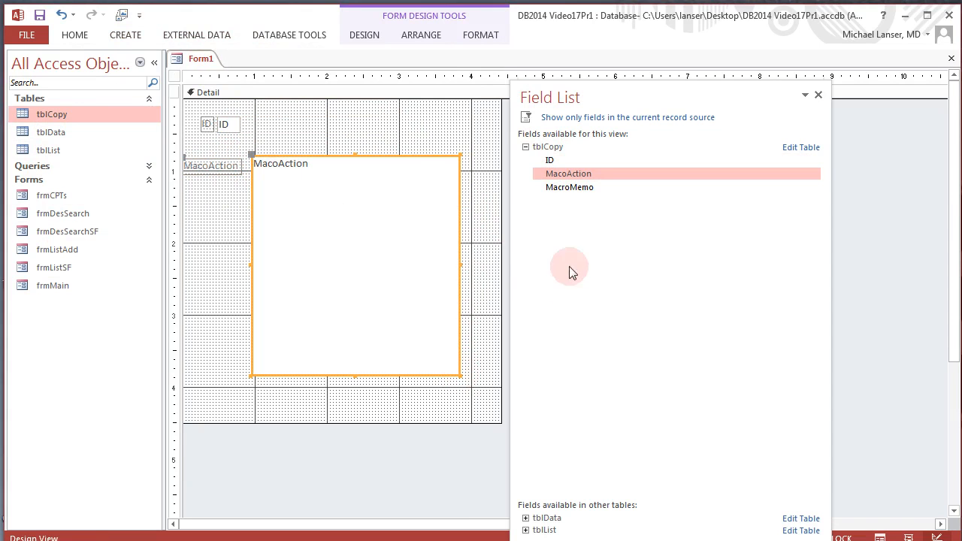
# Step: Add the MacroMemo field above the MacoAction box, bring its label next to it, and widen its text box to about 1.5 inches
pyautogui.click(415, 141)
pyautogui.moveTo(566, 186); pyautogui.dragTo(376, 115)
pyautogui.moveTo(213, 119); pyautogui.dragTo(308, 119)
pyautogui.click(406, 142)
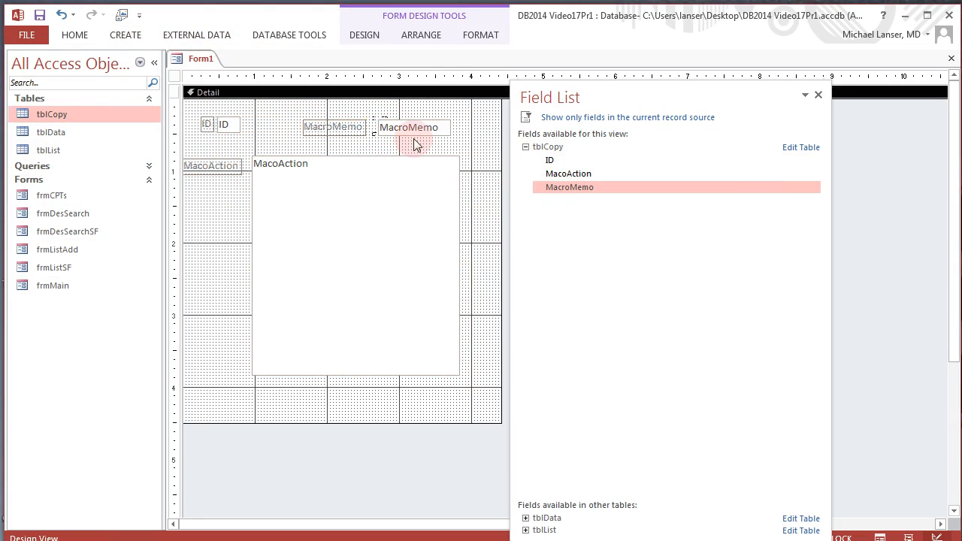
pyautogui.click(449, 129)
pyautogui.moveTo(452, 127); pyautogui.dragTo(487, 129)
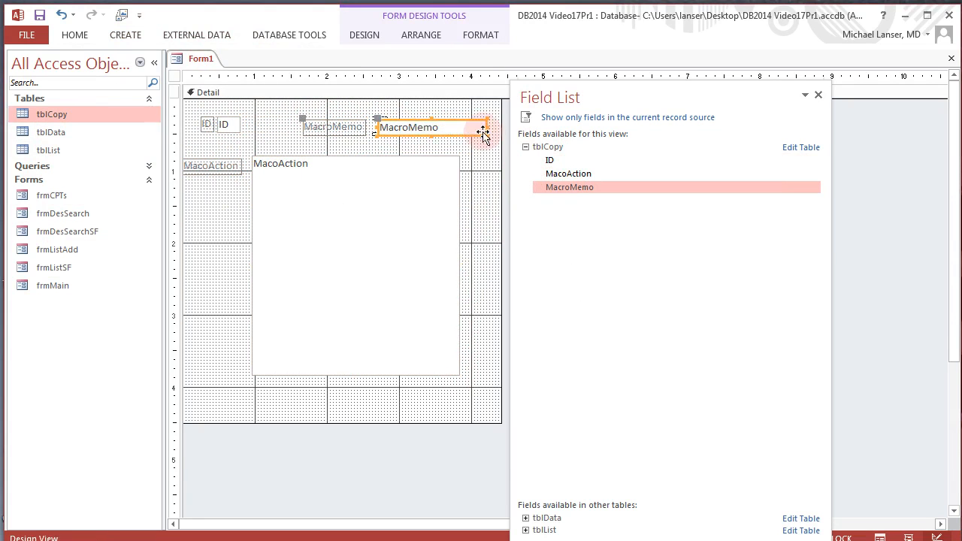
# Step: Save the new form as frmCopy
pyautogui.rightClick(213, 66)
pyautogui.click(230, 70)
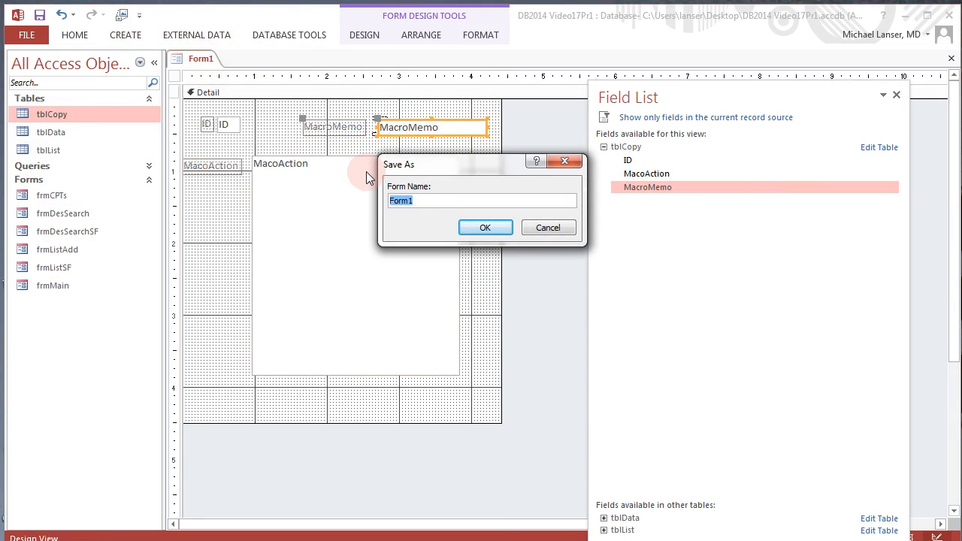
pyautogui.write('frmCopy')
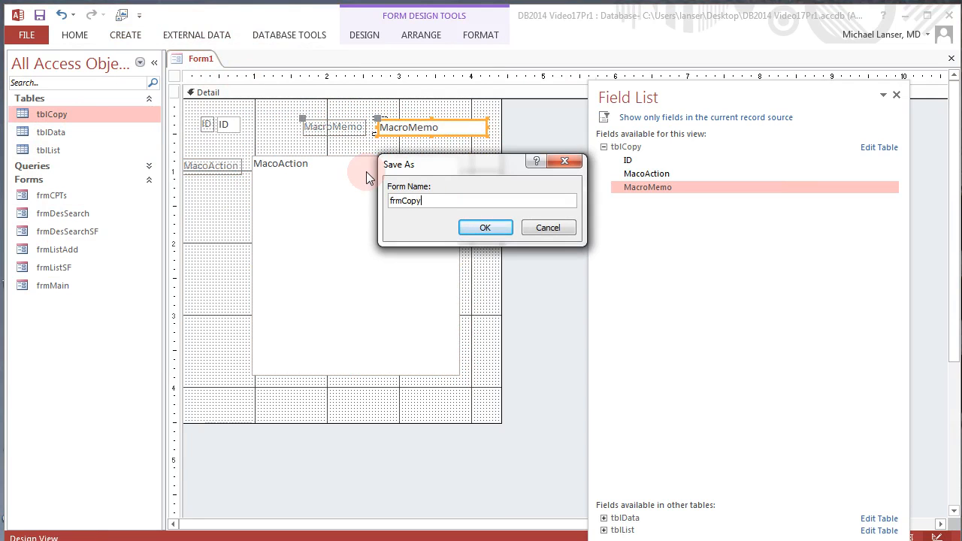
pyautogui.click(485, 228)
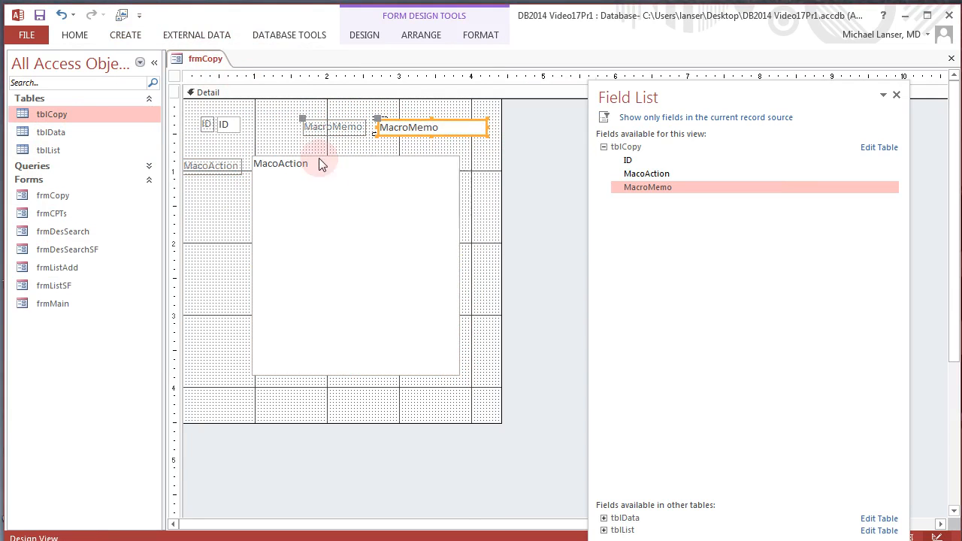
# Step: Show frmCopy in Form View and browse its records to check each MacroMemo label and its stored macro text
pyautogui.rightClick(209, 58)
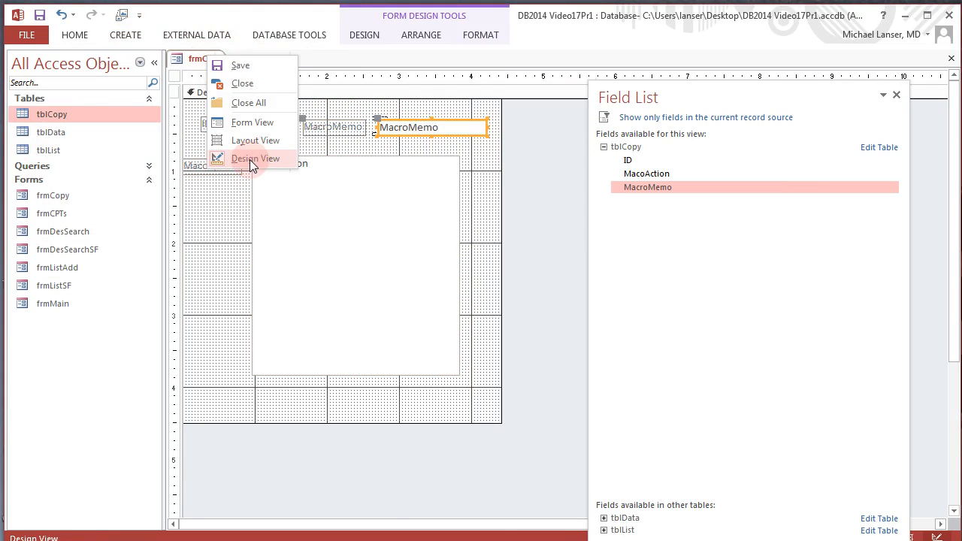
pyautogui.click(245, 123)
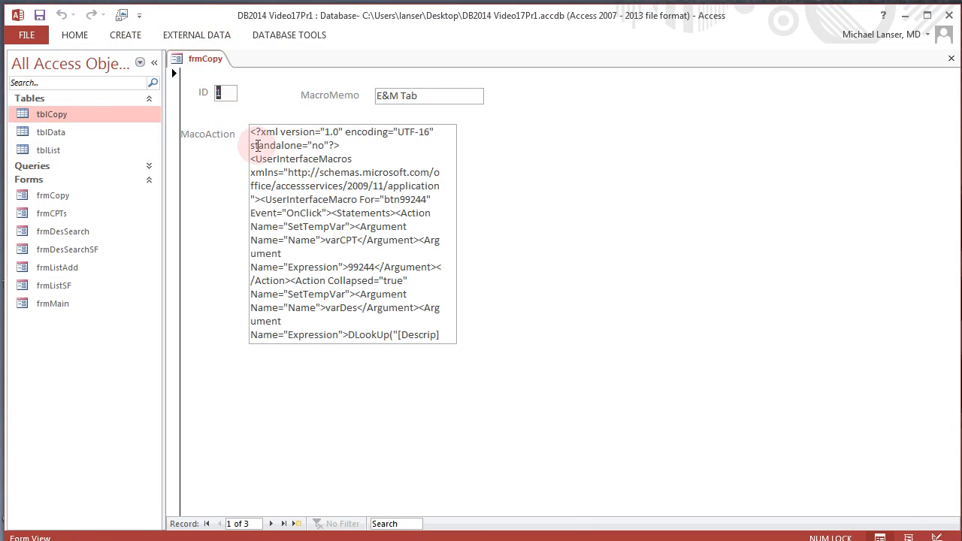
pyautogui.click(272, 528)
pyautogui.click(272, 528)
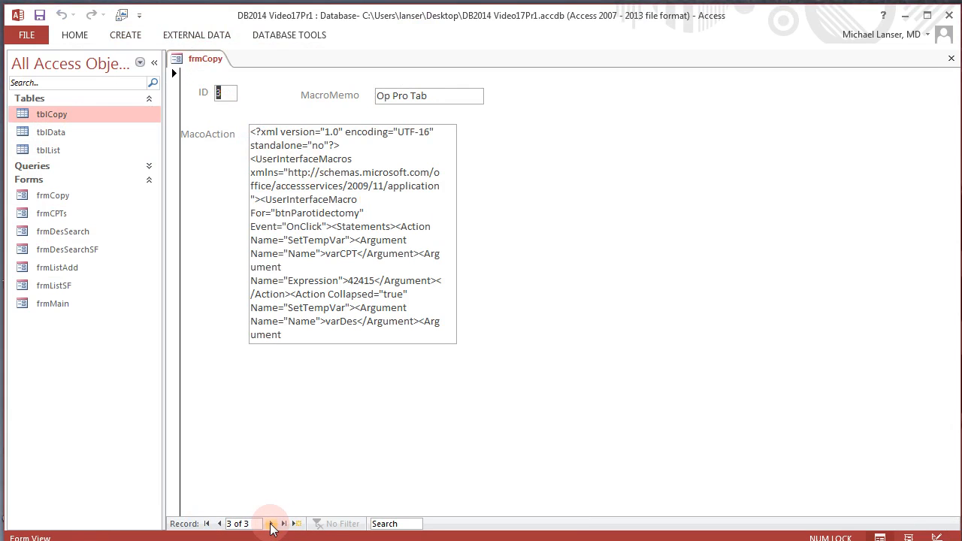
pyautogui.click(220, 524)
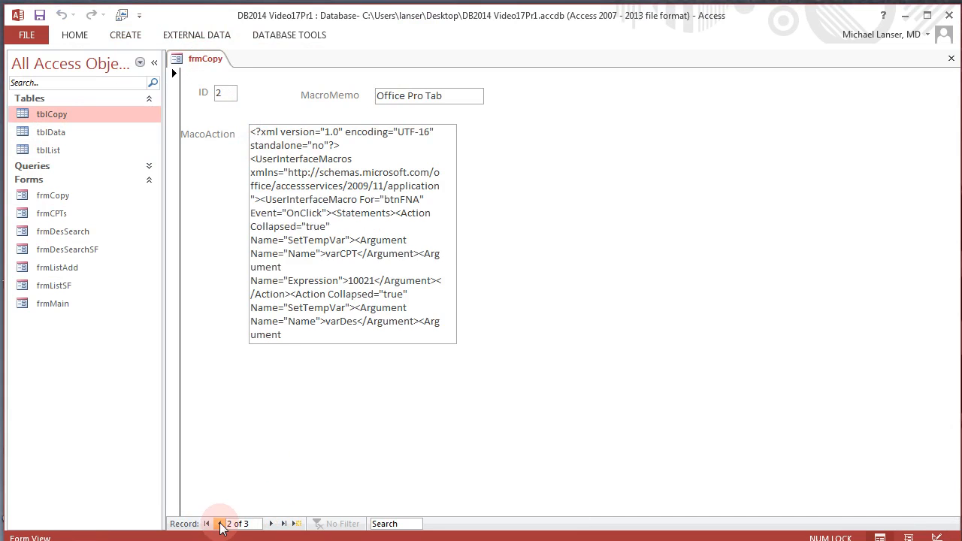
pyautogui.click(220, 525)
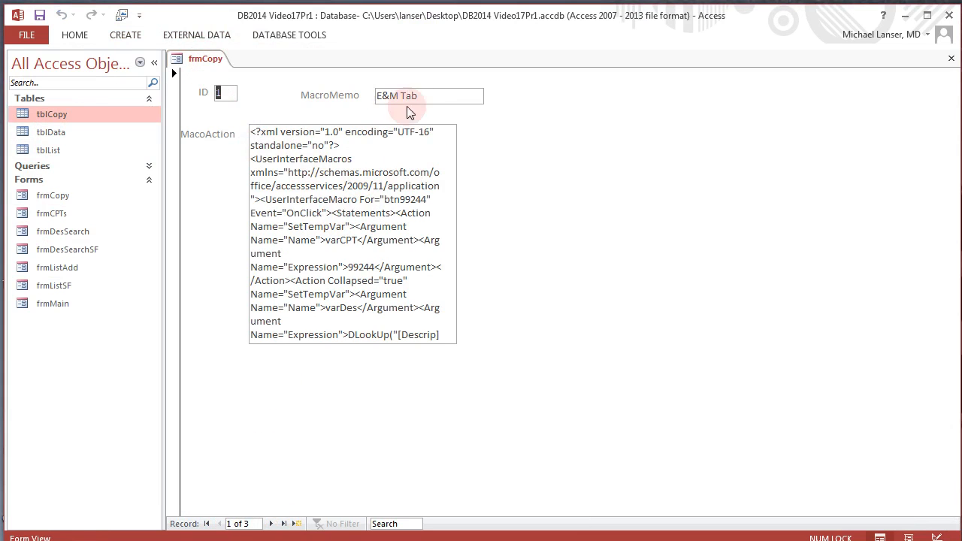
pyautogui.click(271, 525)
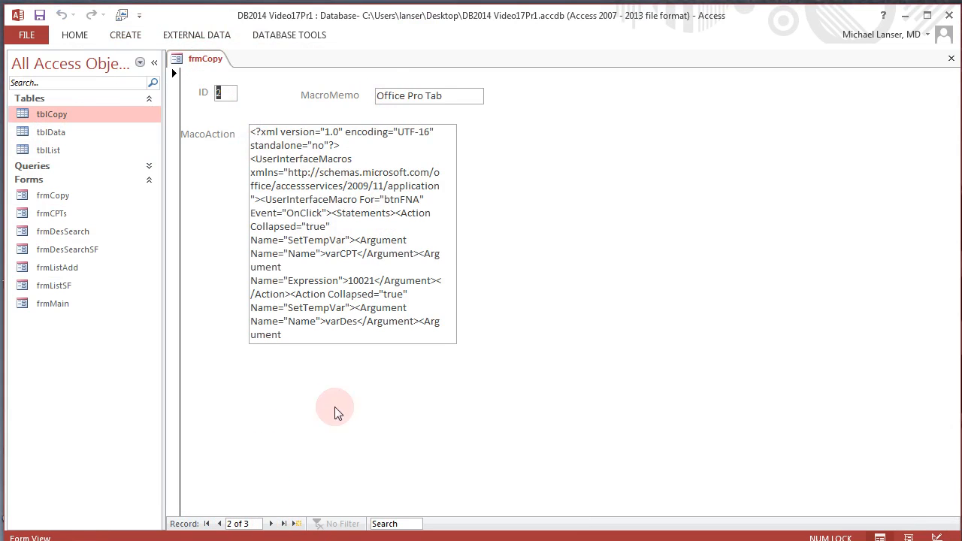
pyautogui.click(272, 524)
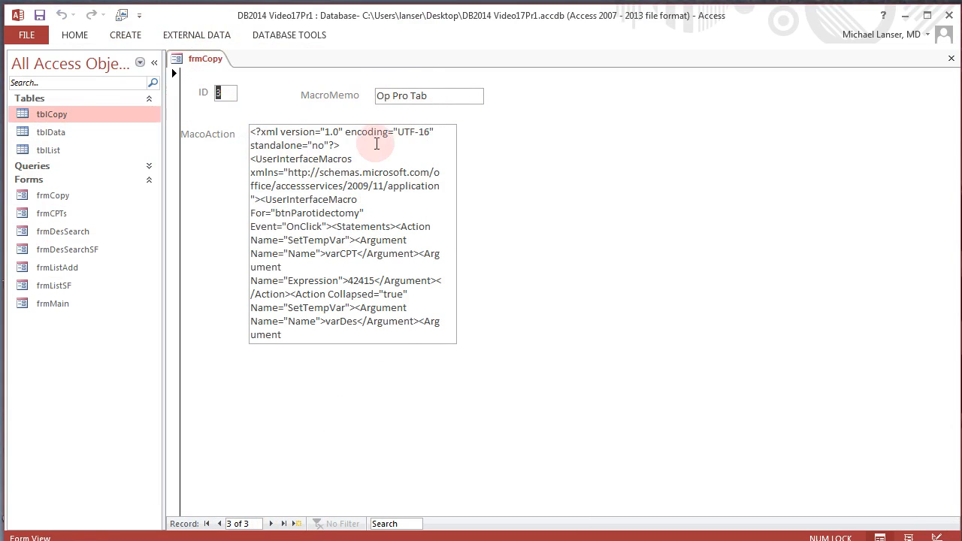
# Step: Switch frmCopy to Layout View and display its property sheet beside the fields
pyautogui.rightClick(211, 60)
pyautogui.click(256, 143)
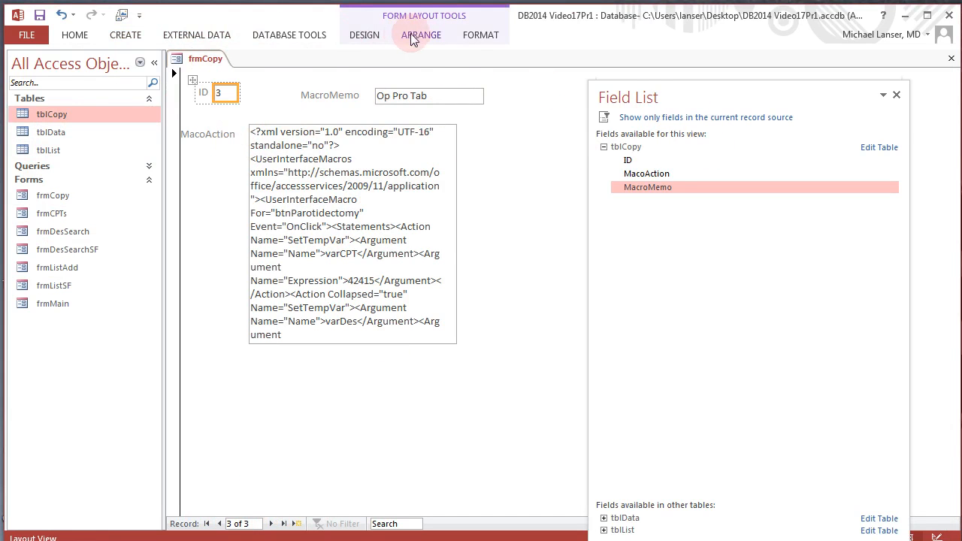
pyautogui.click(412, 37)
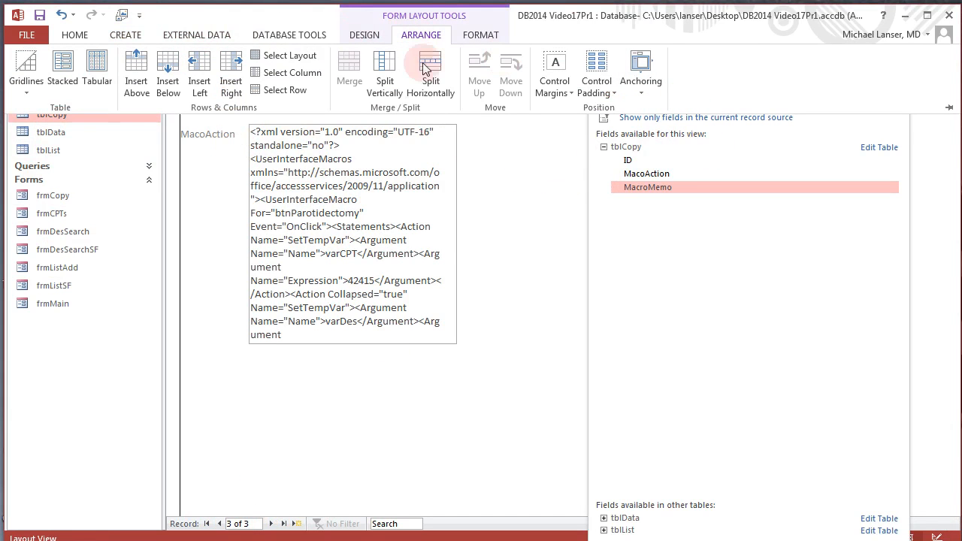
pyautogui.click(364, 34)
pyautogui.click(761, 72)
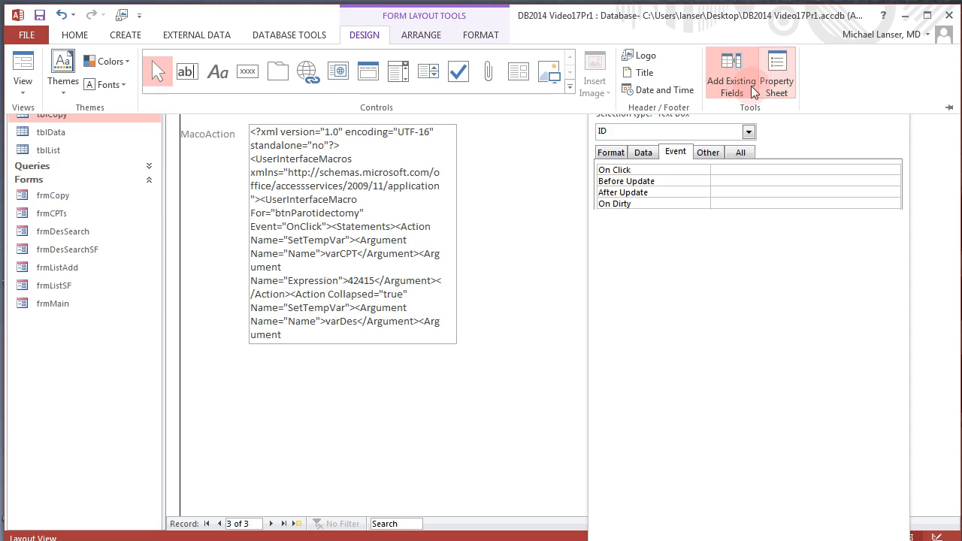
pyautogui.click(782, 143)
pyautogui.moveTo(688, 104); pyautogui.dragTo(563, 141)
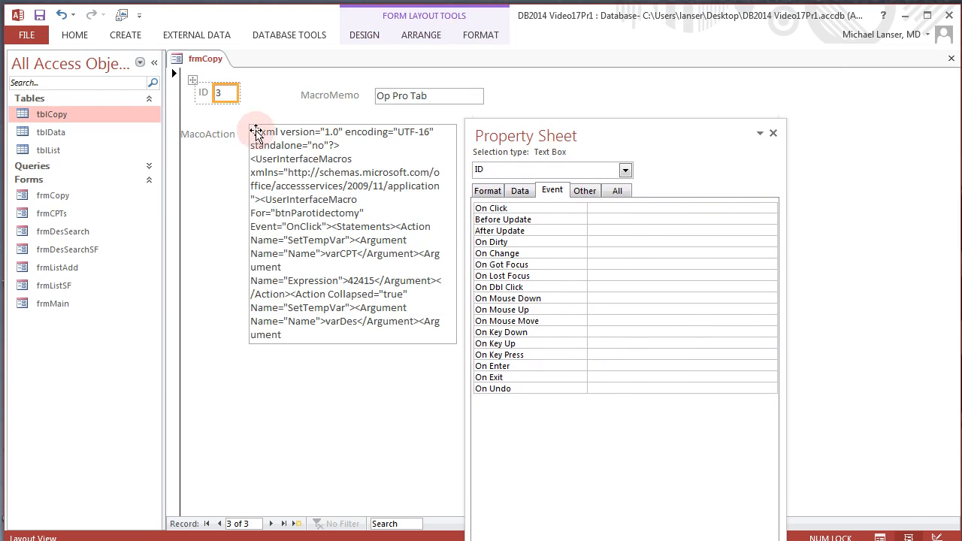
# Step: Set the form's Record Selectors and Navigation Buttons properties to No
pyautogui.click(626, 172)
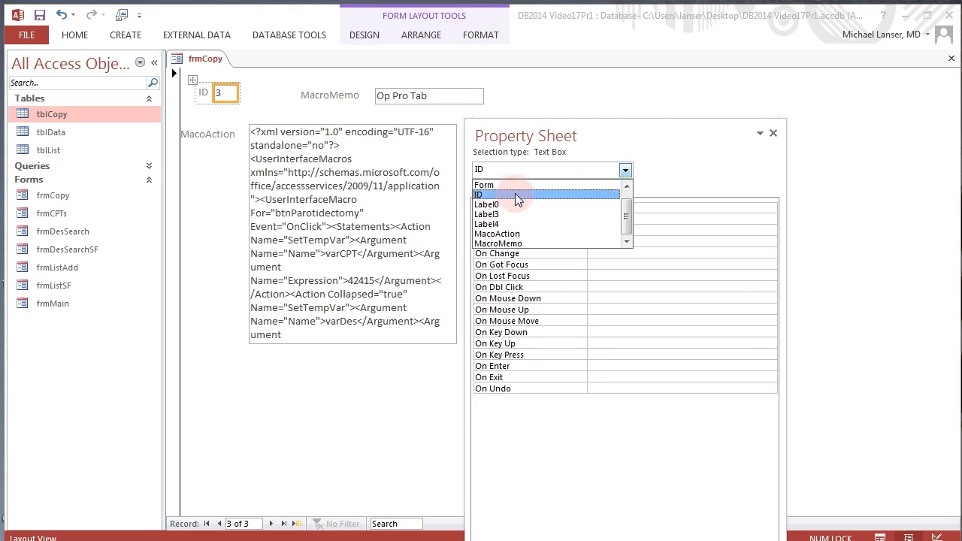
pyautogui.click(586, 182)
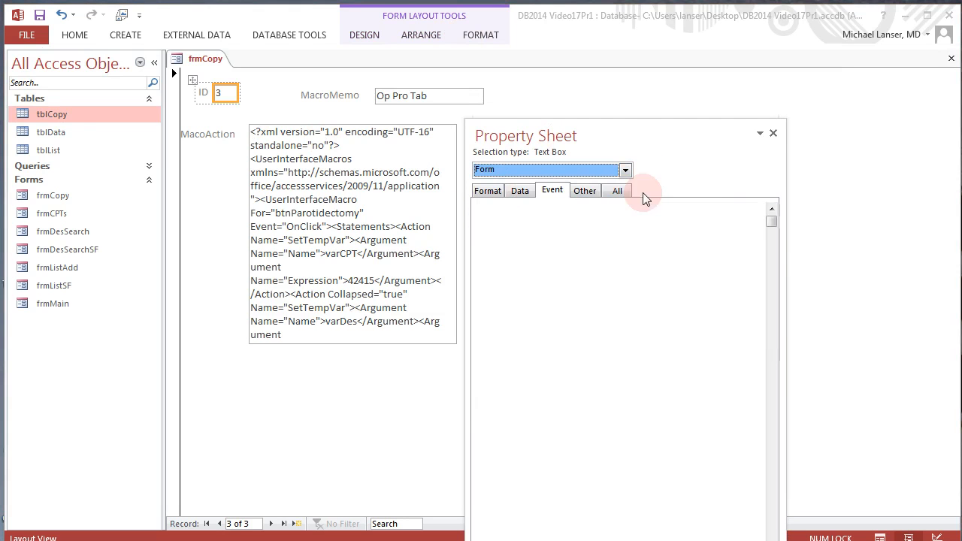
pyautogui.click(487, 190)
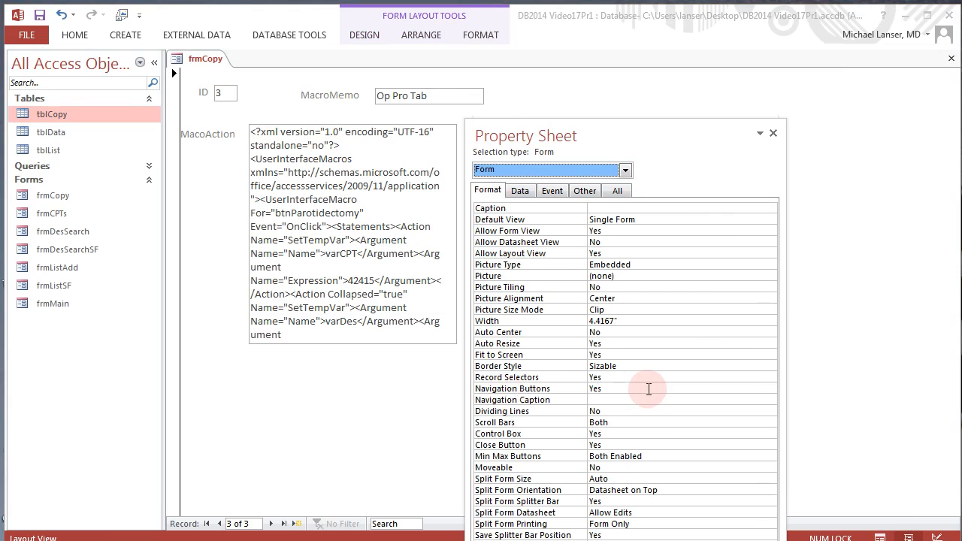
pyautogui.click(648, 378)
pyautogui.click(771, 378)
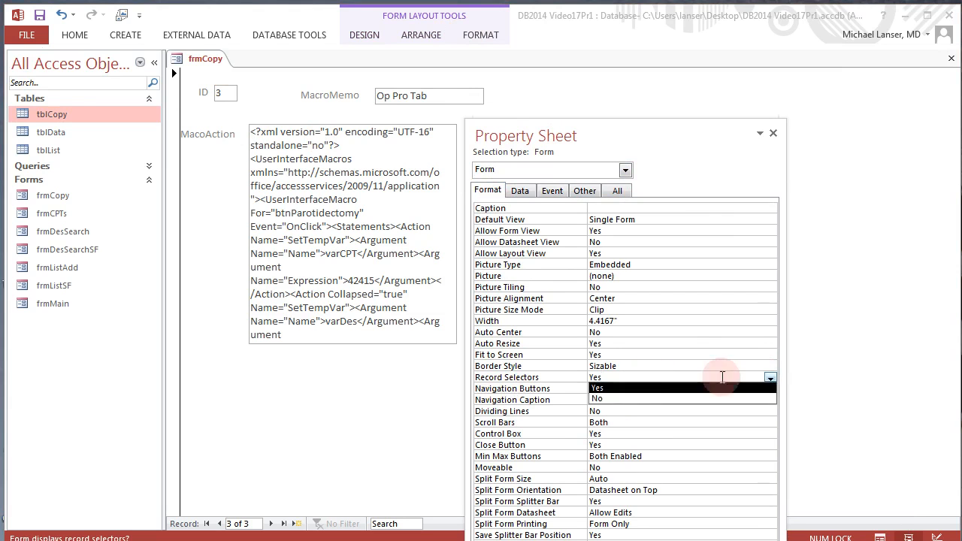
pyautogui.click(619, 399)
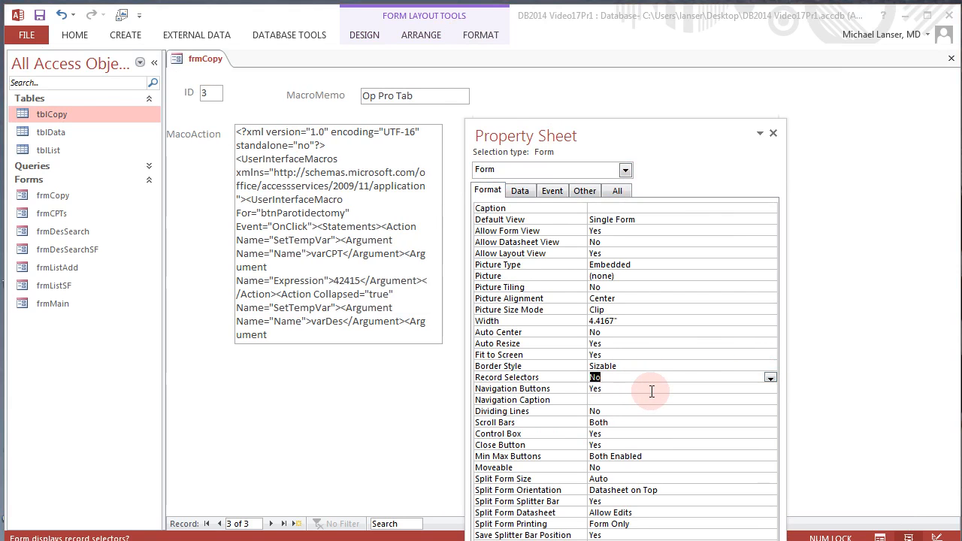
pyautogui.click(652, 389)
pyautogui.click(771, 389)
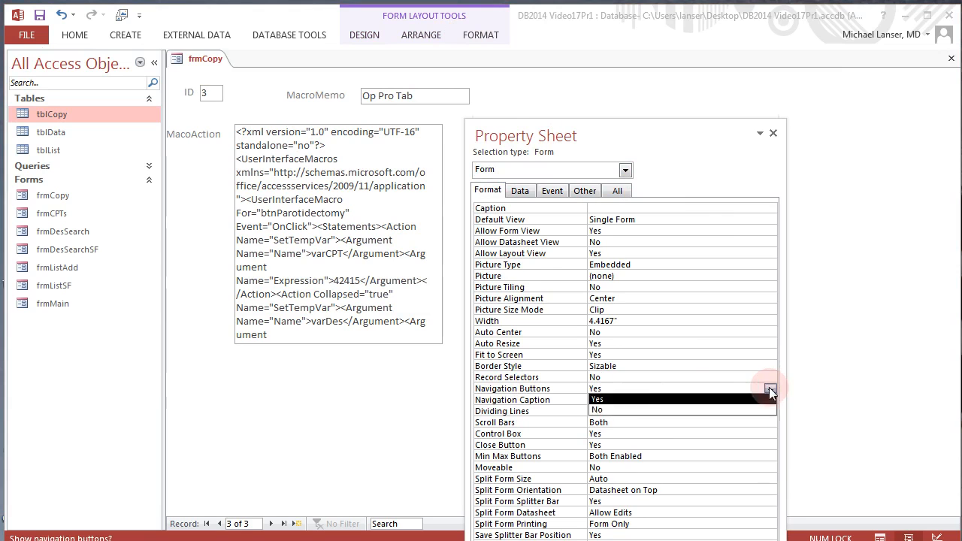
pyautogui.click(620, 412)
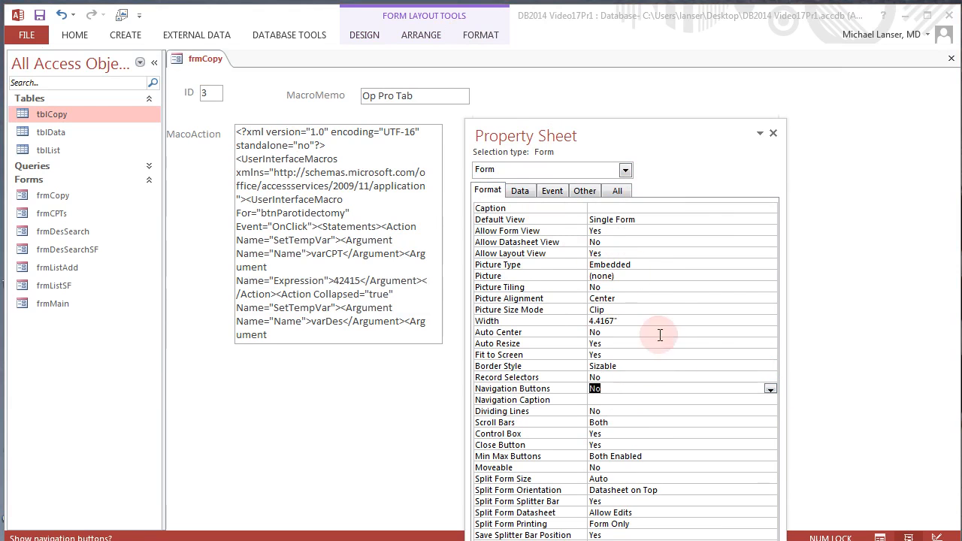
# Step: Set the Detail section's Back Color to Accent 5, Lighter 80%
pyautogui.click(618, 172)
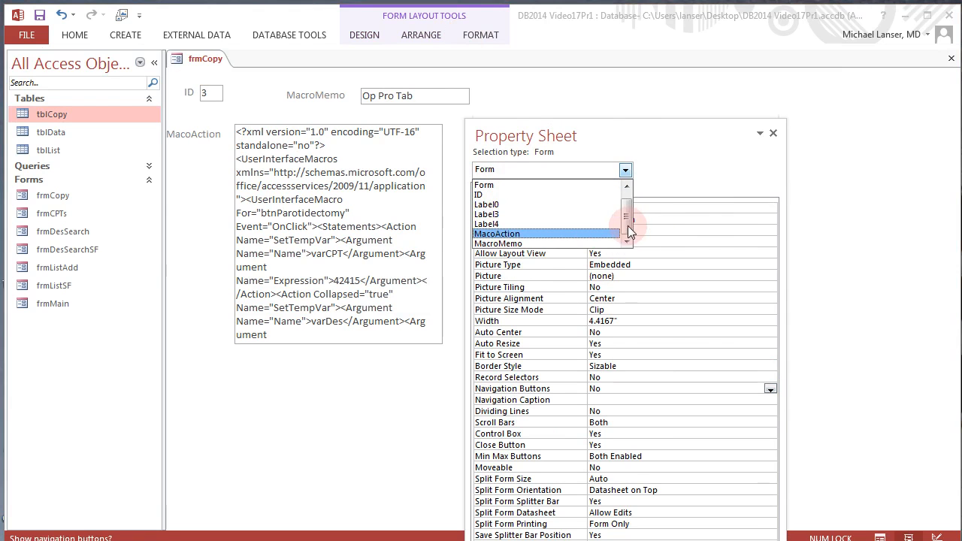
pyautogui.moveTo(627, 226); pyautogui.dragTo(628, 193)
pyautogui.click(511, 185)
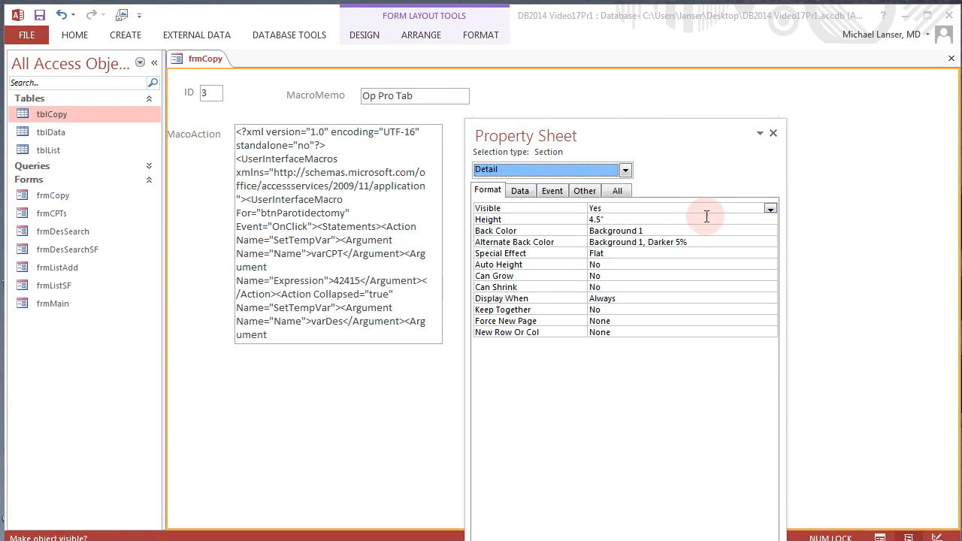
pyautogui.click(771, 231)
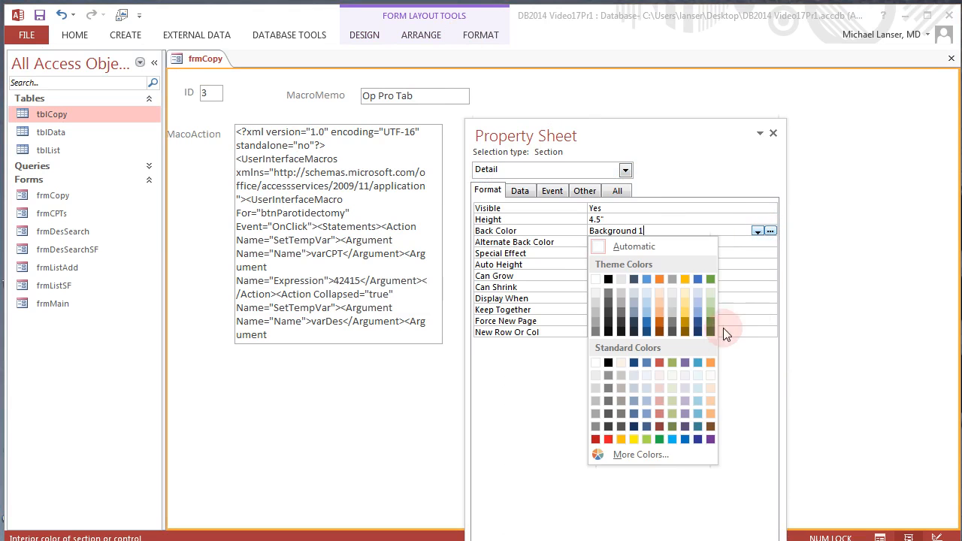
pyautogui.click(700, 291)
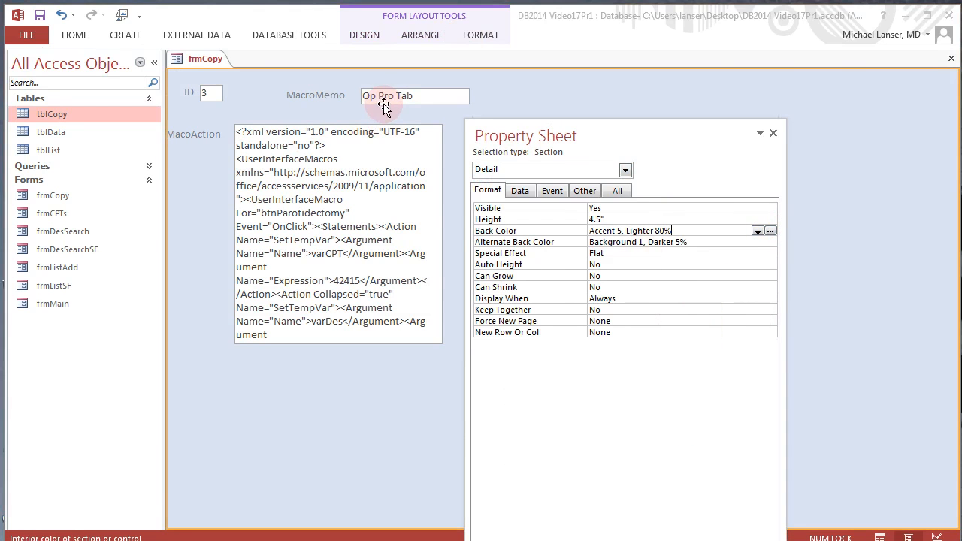
# Step: Switch frmCopy to Design View and widen the form to about 6.5 inches
pyautogui.click(305, 96)
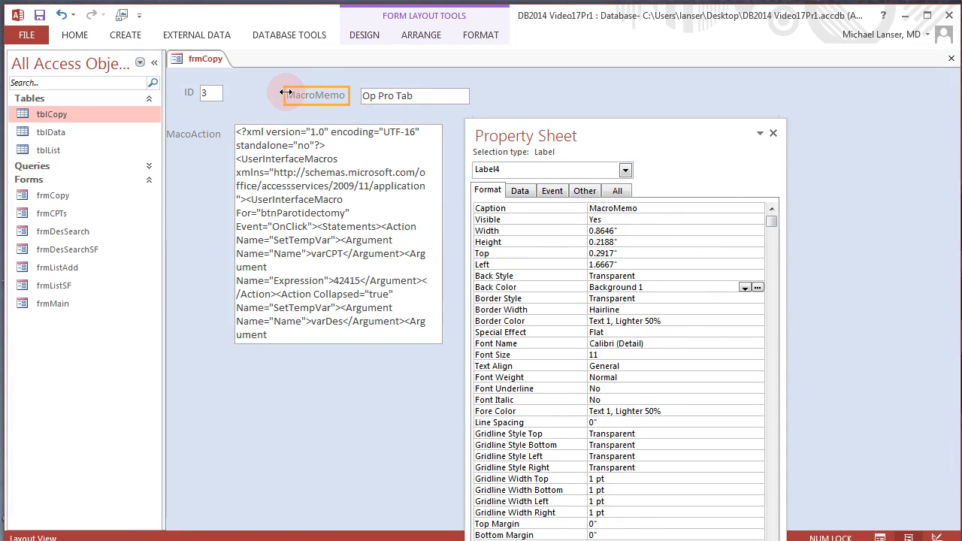
pyautogui.click(409, 96)
pyautogui.moveTo(545, 132); pyautogui.dragTo(553, 221)
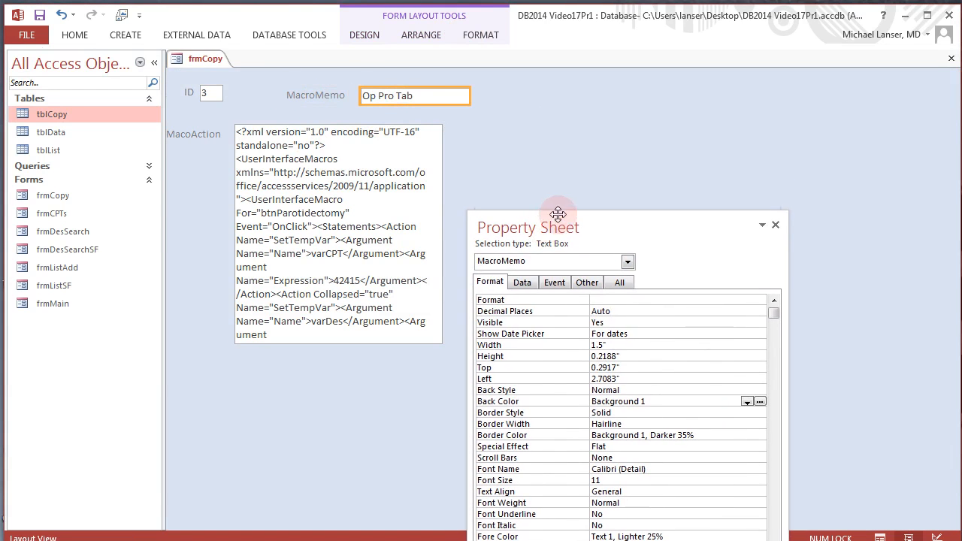
pyautogui.rightClick(197, 60)
pyautogui.click(228, 160)
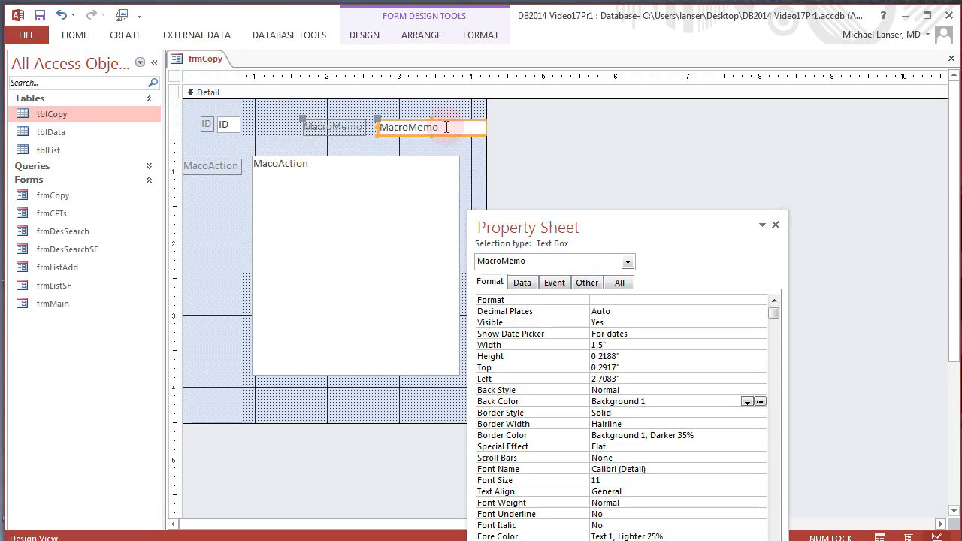
pyautogui.moveTo(486, 155); pyautogui.dragTo(653, 164)
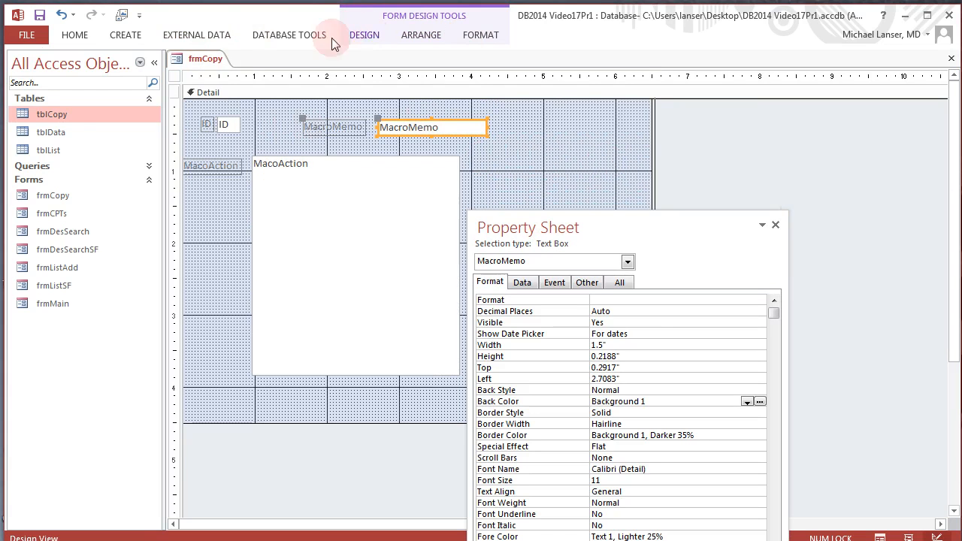
# Step: Place a command button beside the MacoAction box, about 4.5 inches from the form's left edge and 0.75 inches from the top
pyautogui.click(363, 37)
pyautogui.click(248, 71)
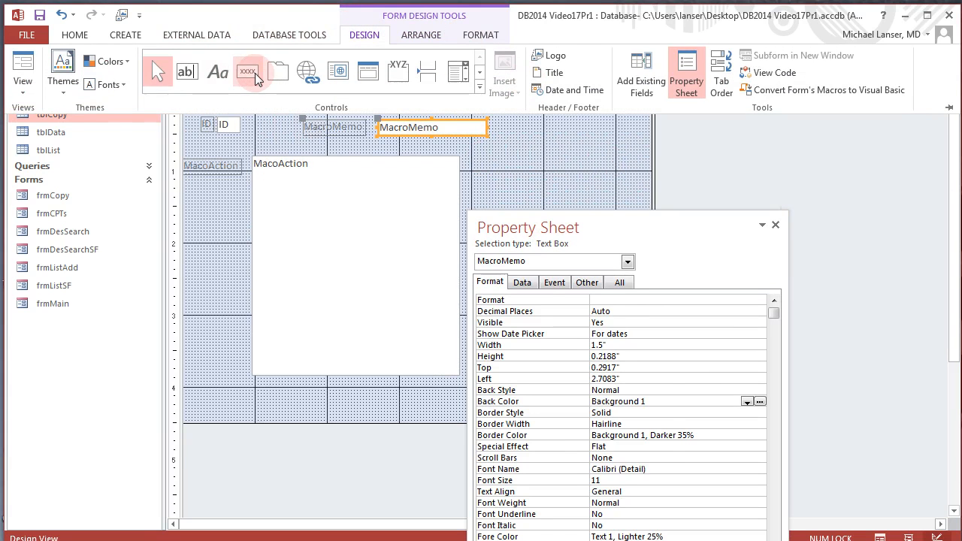
pyautogui.click(251, 79)
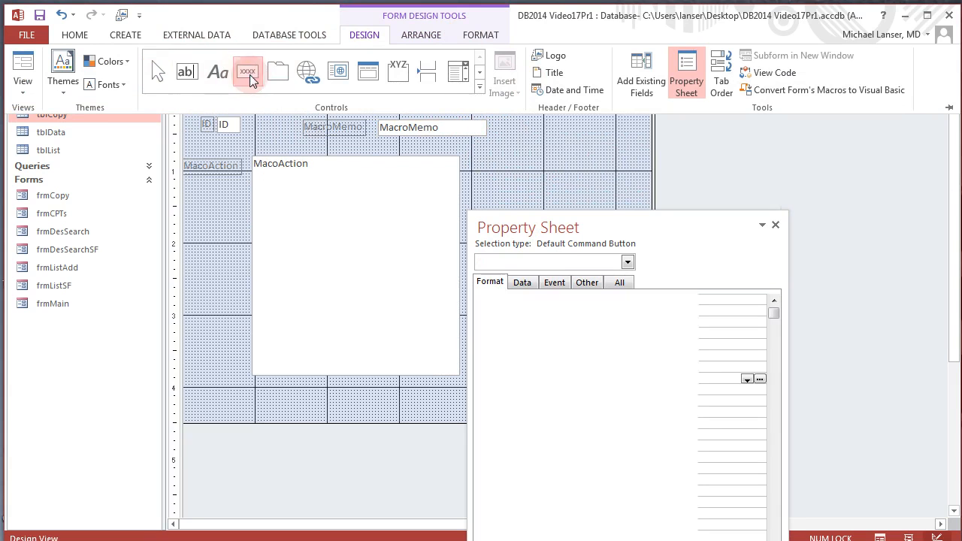
pyautogui.click(517, 154)
pyautogui.click(505, 161)
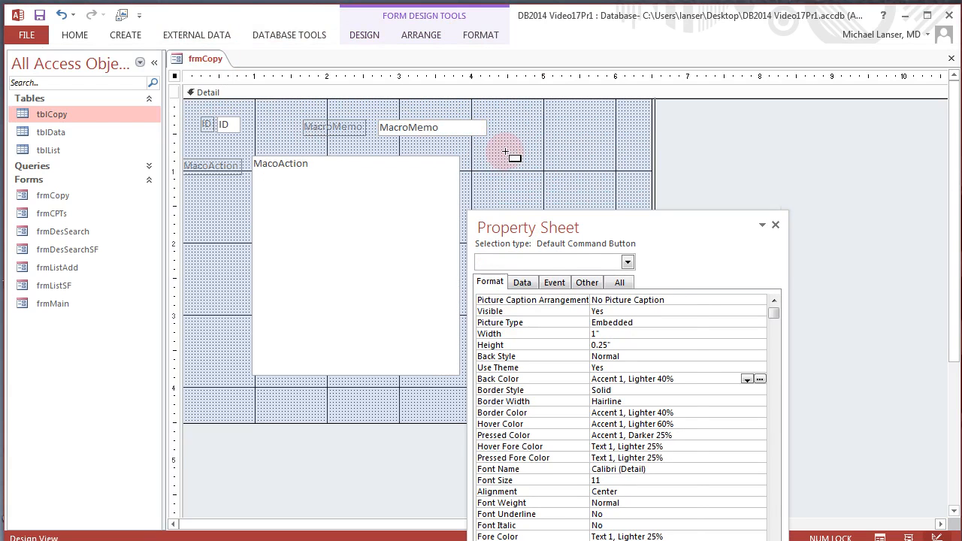
pyautogui.click(505, 154)
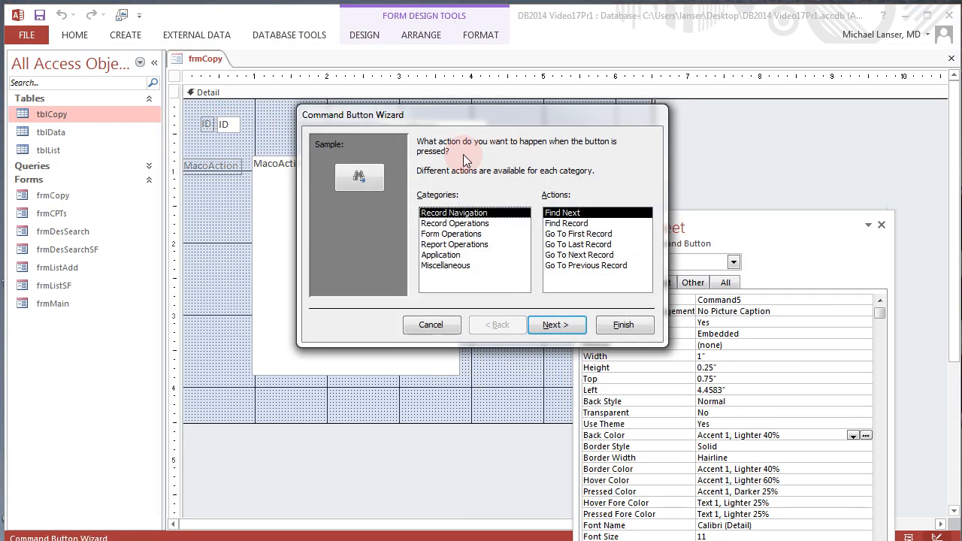
pyautogui.moveTo(439, 115); pyautogui.dragTo(399, 218)
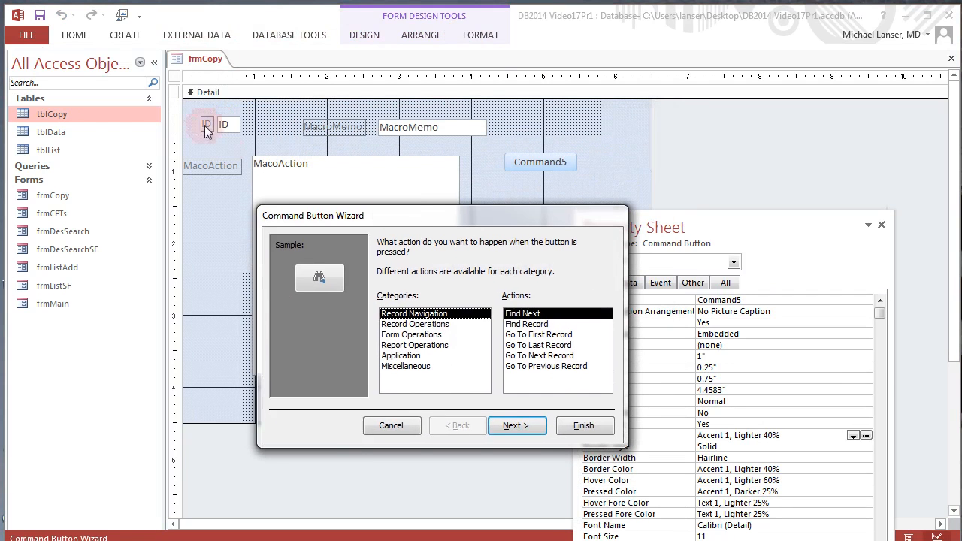
# Step: Make the button Go To Next Record with the Go To Next picture, and move it to about 5.46 inches left, 0.5 inches top
pyautogui.click(398, 335)
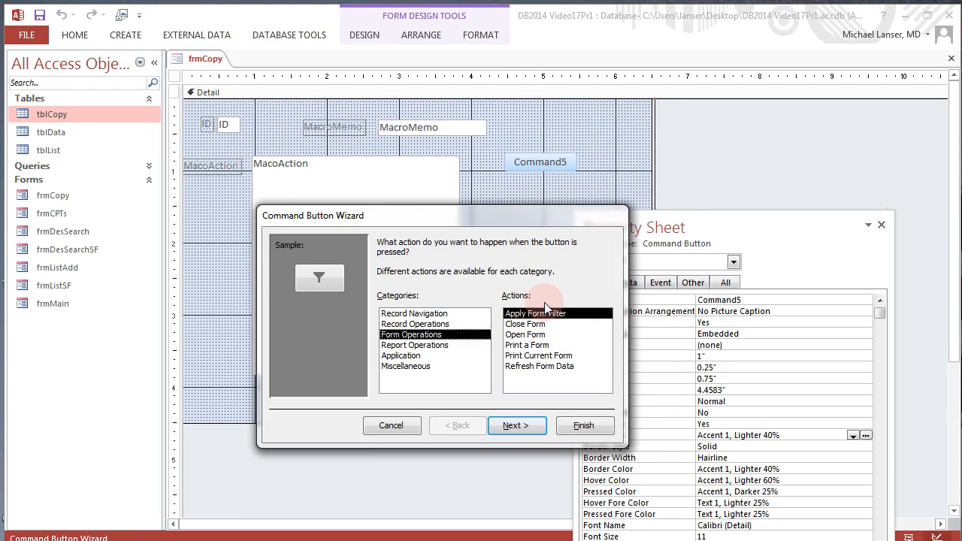
pyautogui.click(418, 325)
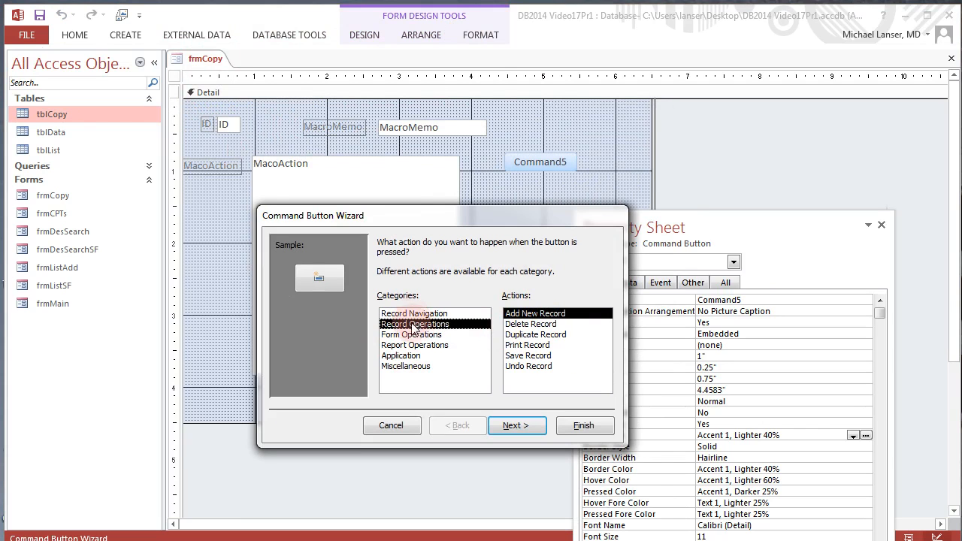
pyautogui.click(413, 315)
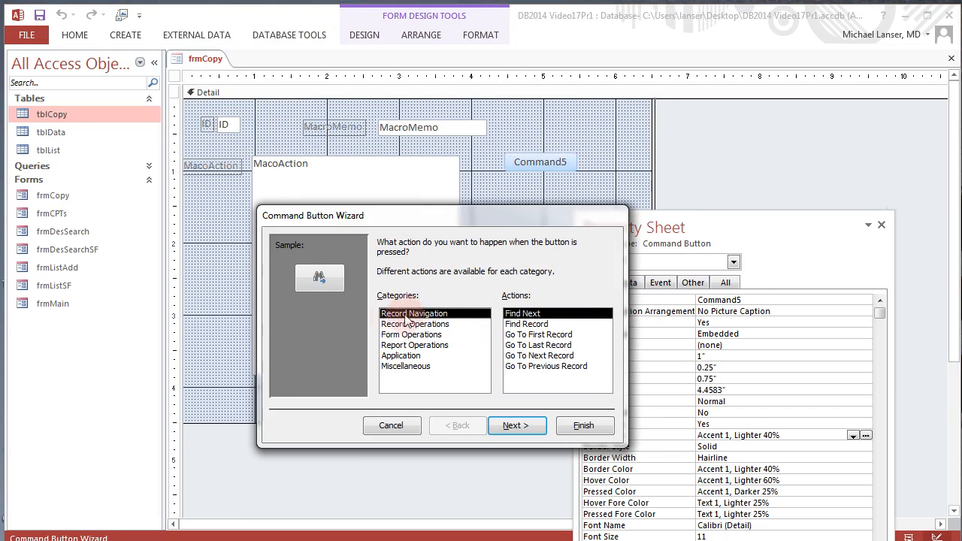
pyautogui.click(516, 355)
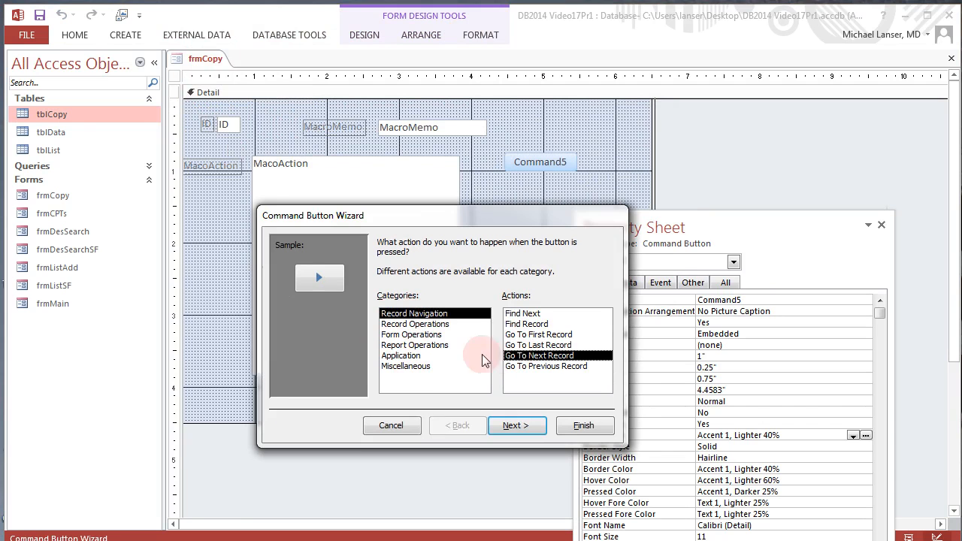
pyautogui.click(522, 430)
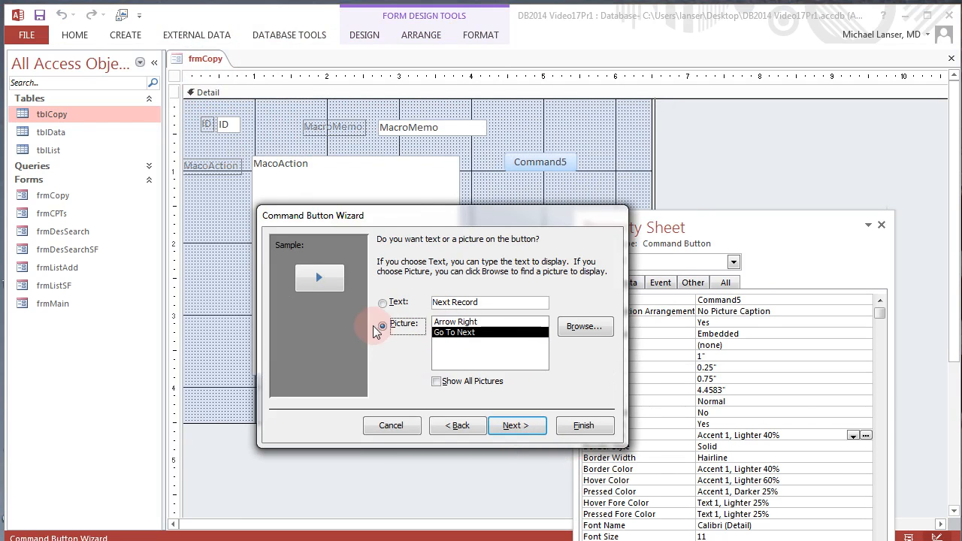
pyautogui.click(524, 426)
pyautogui.click(584, 425)
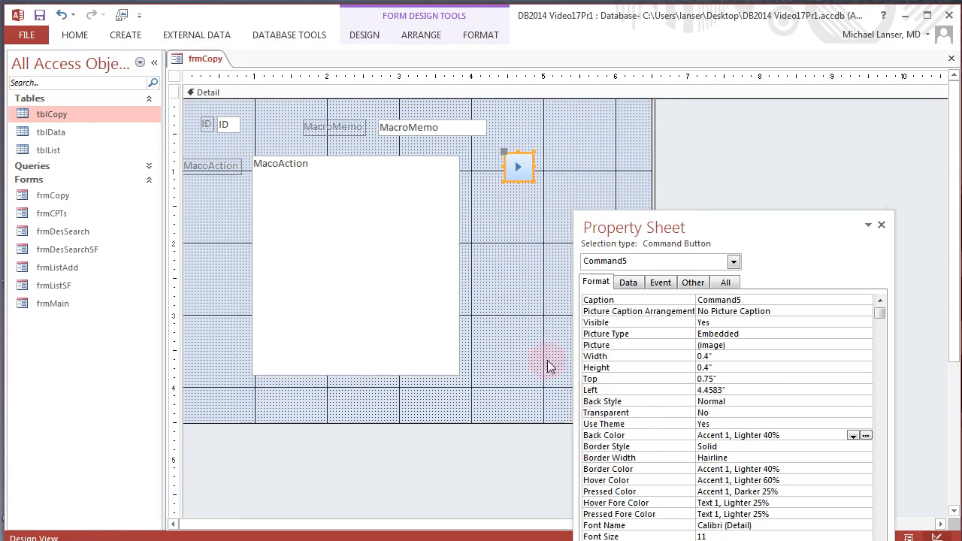
pyautogui.moveTo(504, 153); pyautogui.dragTo(576, 134)
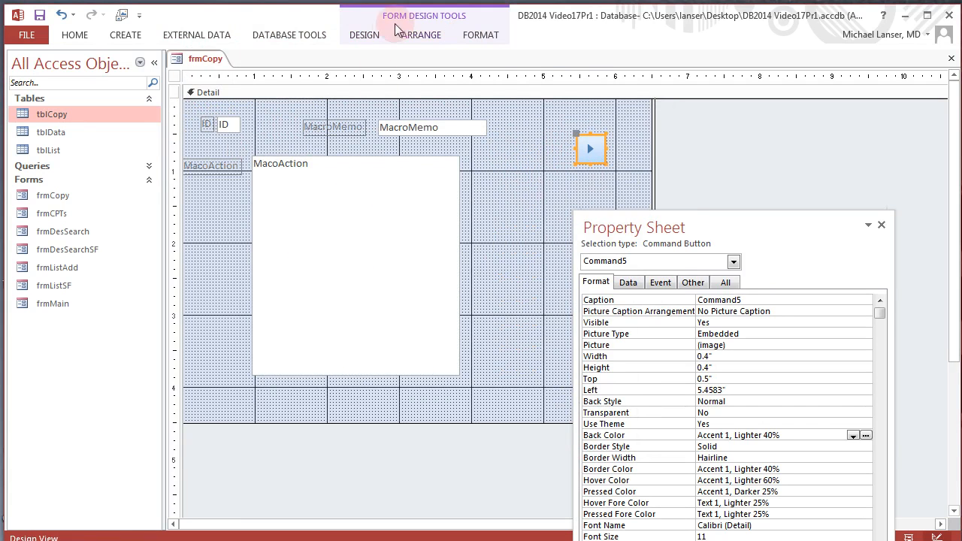
# Step: Add a Go To Previous Record command button with the Go To Previous picture, about 4.71 inches from the left and 0.67 inches from the top
pyautogui.click(364, 35)
pyautogui.click(247, 72)
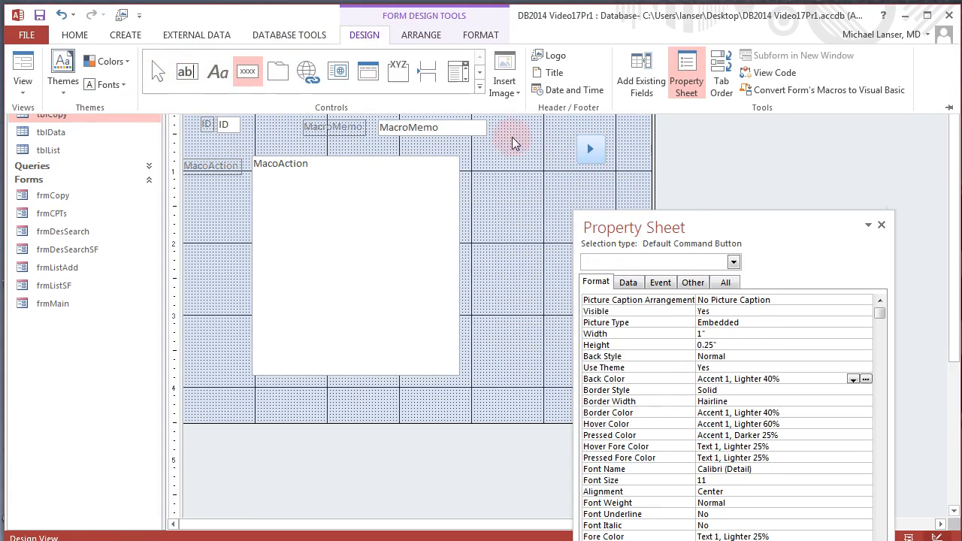
pyautogui.click(527, 148)
pyautogui.click(528, 152)
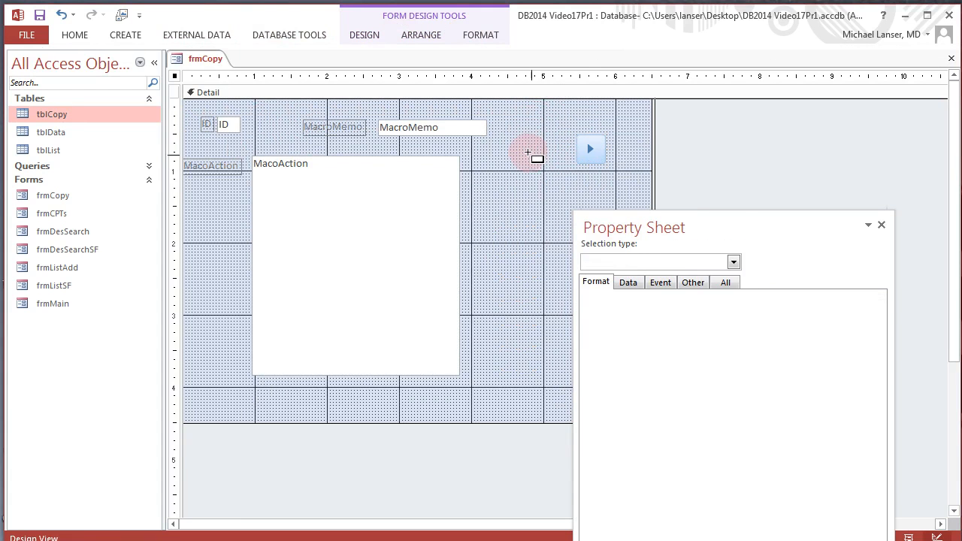
pyautogui.click(528, 153)
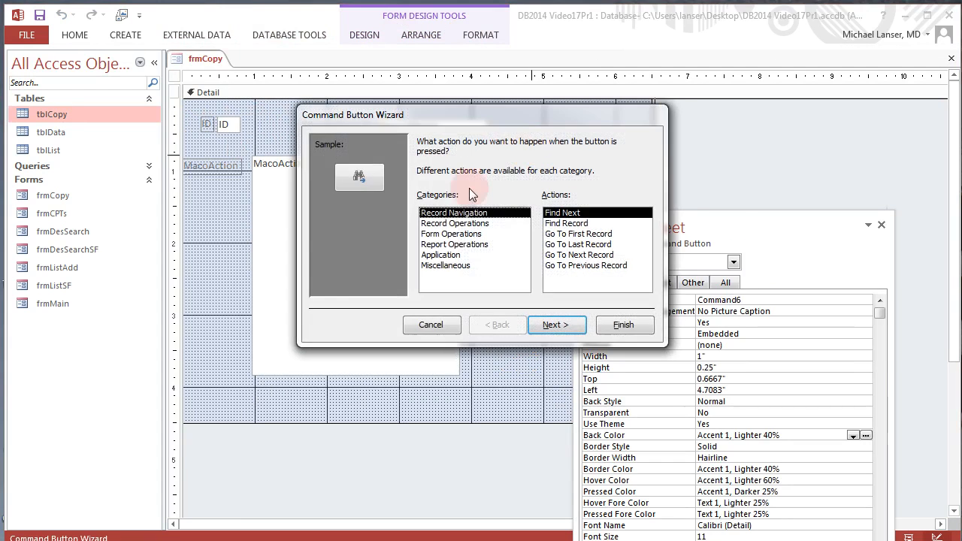
pyautogui.click(568, 268)
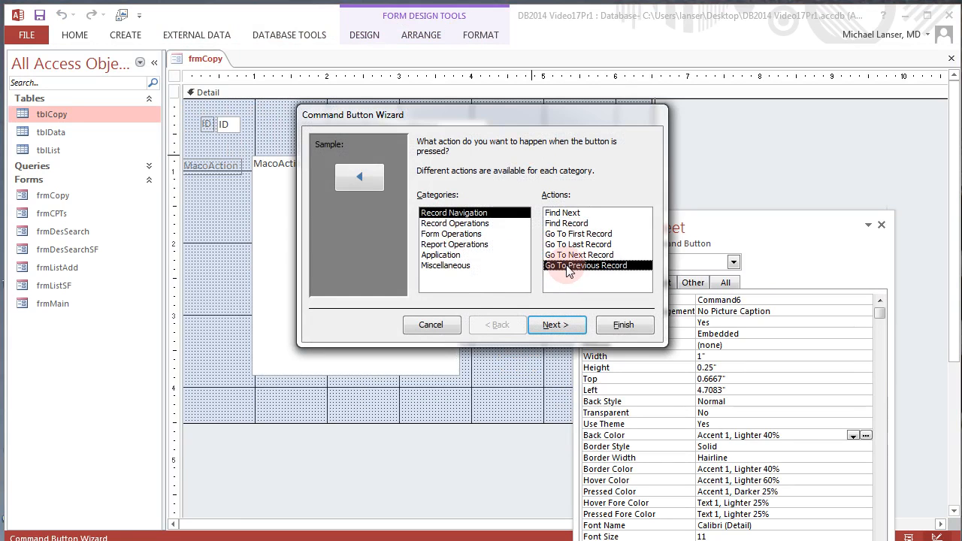
pyautogui.click(564, 328)
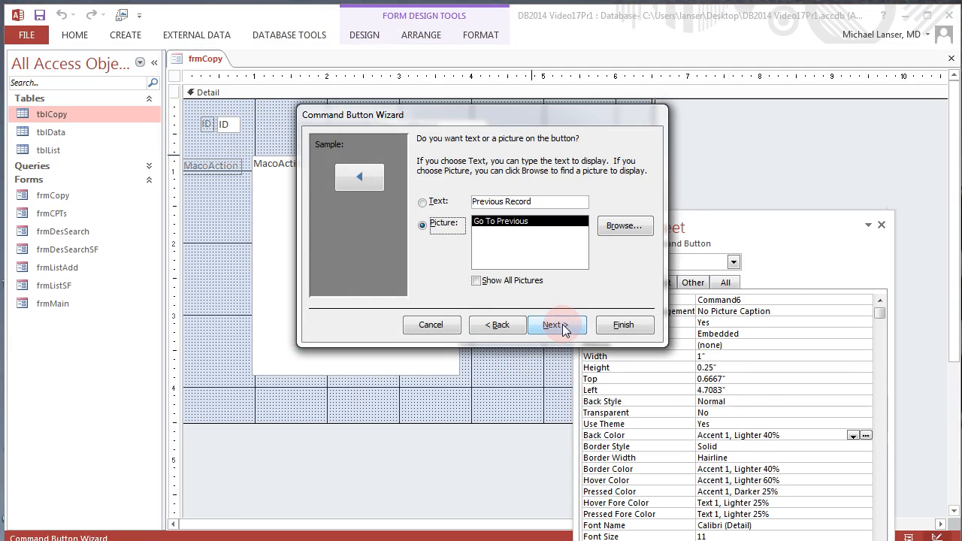
pyautogui.click(623, 325)
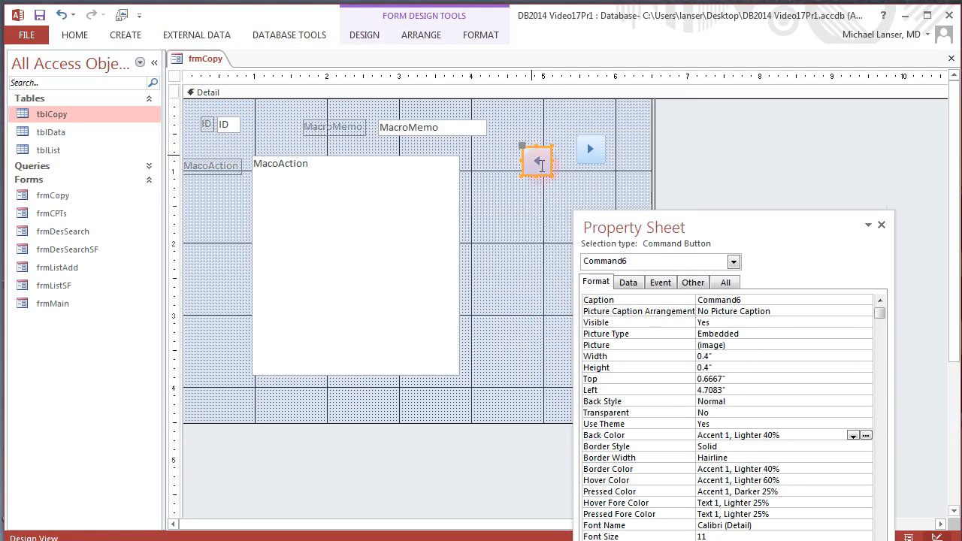
# Step: Align the previous and next buttons side by side beyond the MacroMemo box, about 4.5 and 5 inches from the form's left edge
pyautogui.moveTo(523, 147); pyautogui.dragTo(509, 134)
pyautogui.moveTo(587, 147); pyautogui.dragTo(542, 134)
pyautogui.click(548, 194)
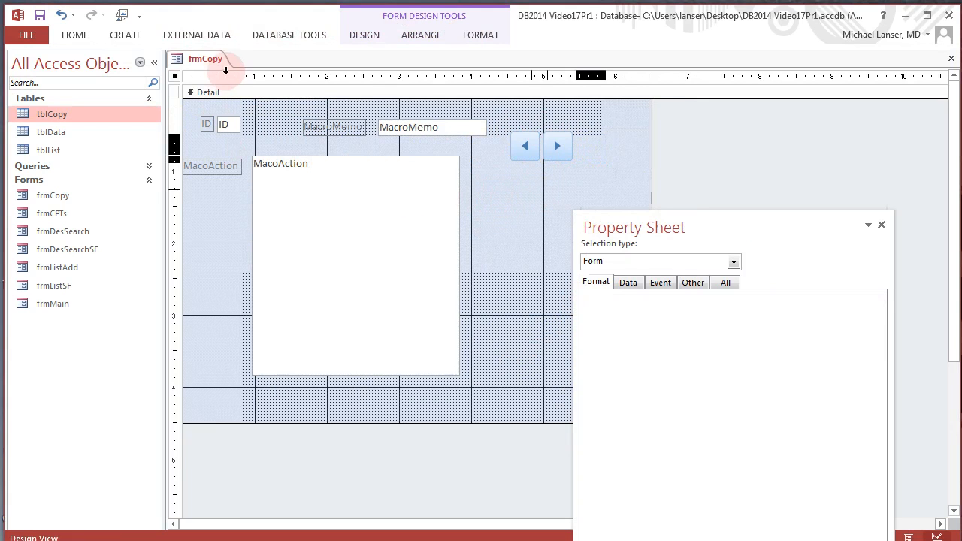
# Step: In Layout View, set the Detail section's Back Color to Text 2, Lighter 80%
pyautogui.rightClick(209, 63)
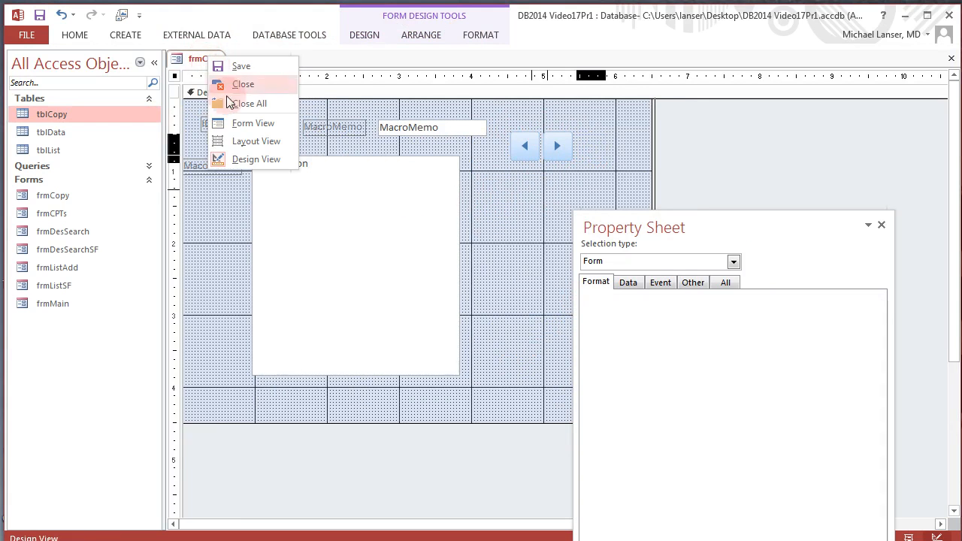
pyautogui.click(248, 145)
pyautogui.click(733, 261)
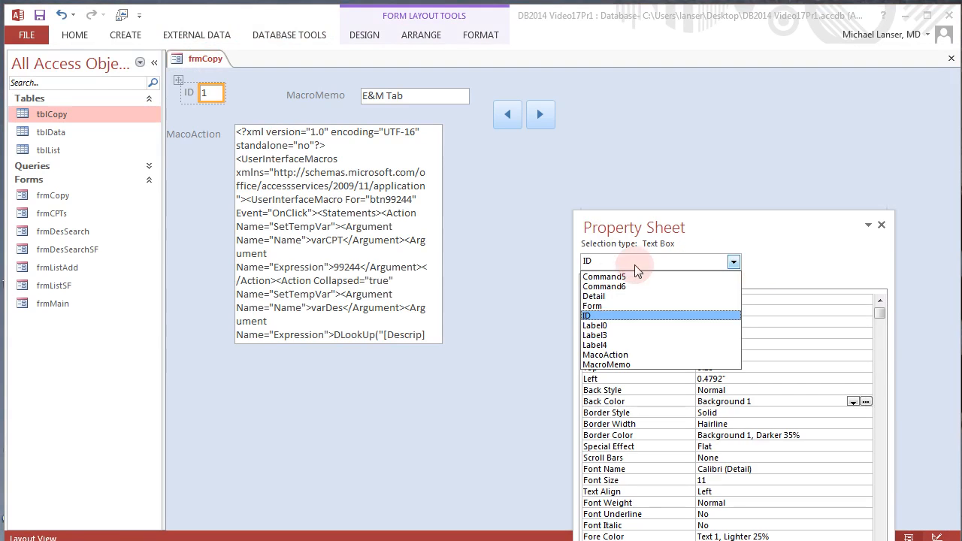
pyautogui.click(601, 298)
pyautogui.moveTo(720, 230); pyautogui.dragTo(564, 157)
pyautogui.click(748, 250)
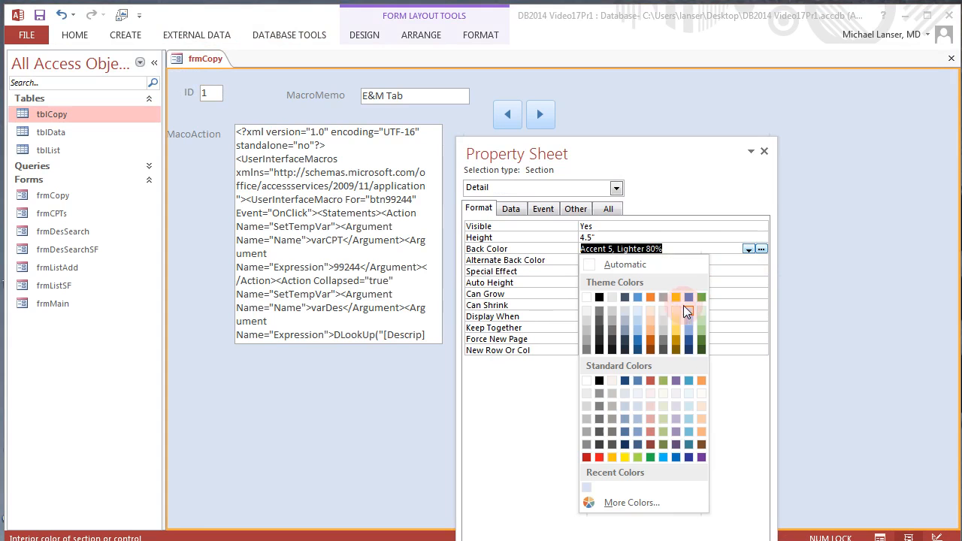
pyautogui.click(622, 312)
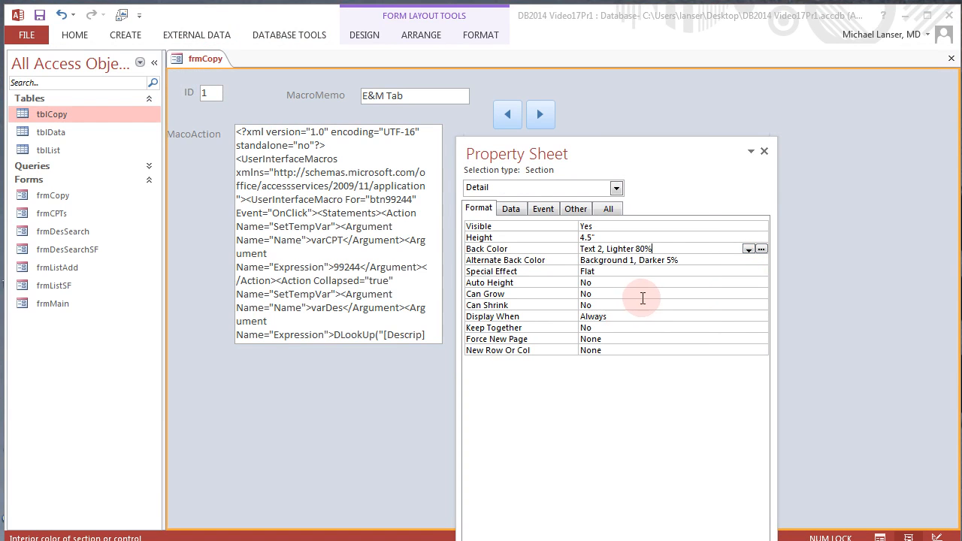
# Step: Switch frmCopy to Form View and test the previous and next buttons by stepping through the records and back to the first
pyautogui.click(212, 58)
pyautogui.rightClick(197, 56)
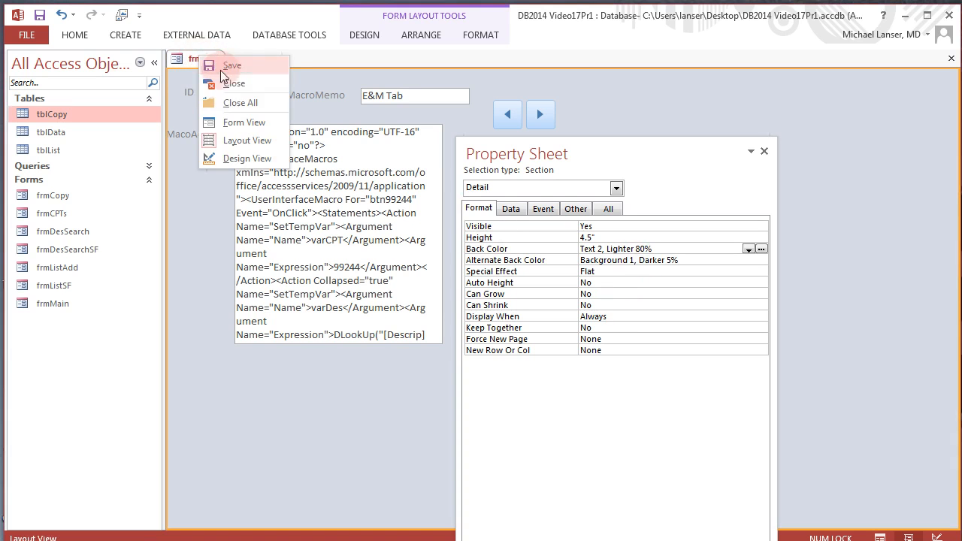
pyautogui.click(217, 61)
pyautogui.rightClick(216, 59)
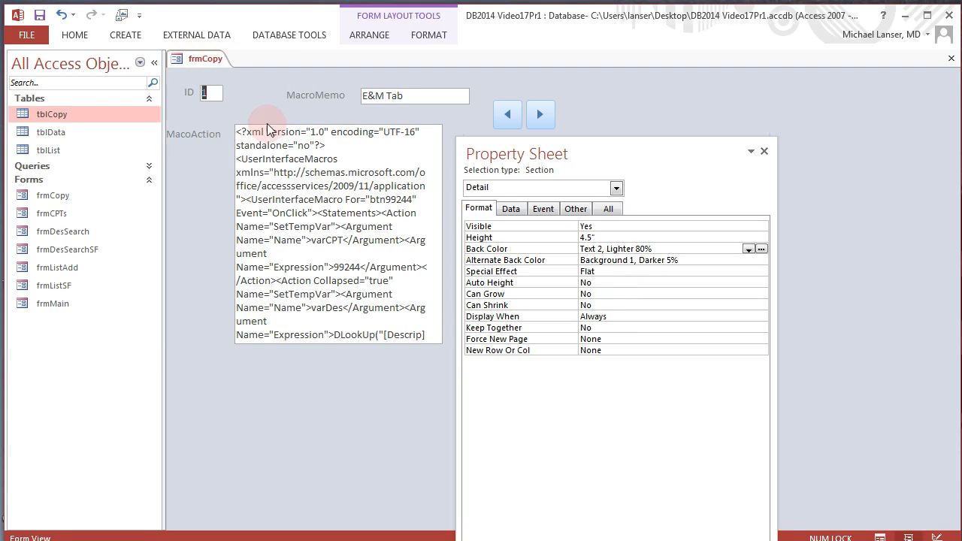
pyautogui.click(259, 126)
pyautogui.click(504, 123)
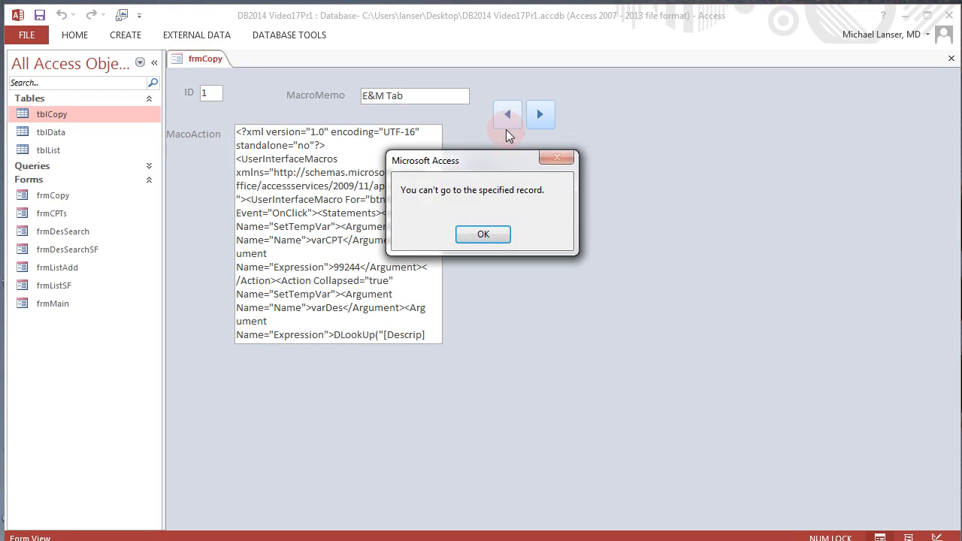
pyautogui.click(483, 233)
pyautogui.click(540, 113)
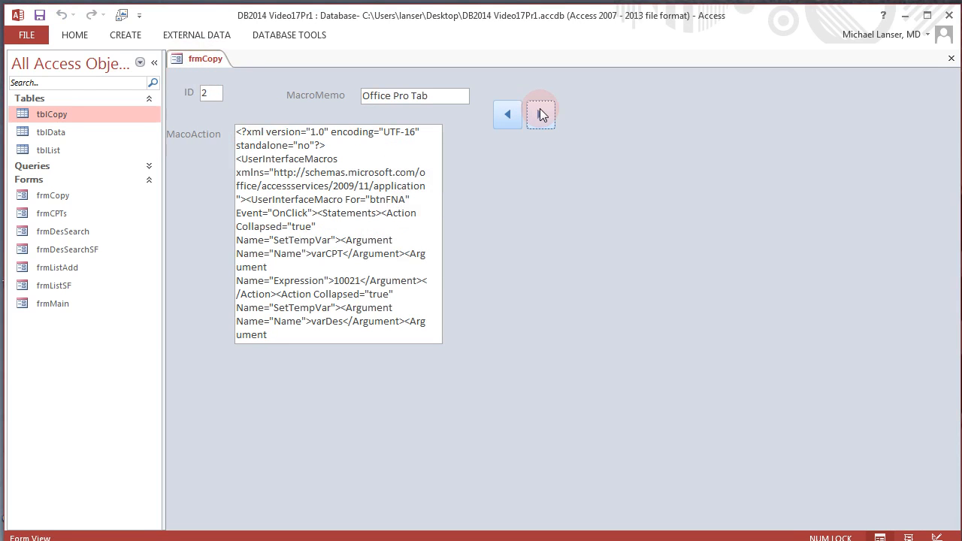
pyautogui.click(541, 113)
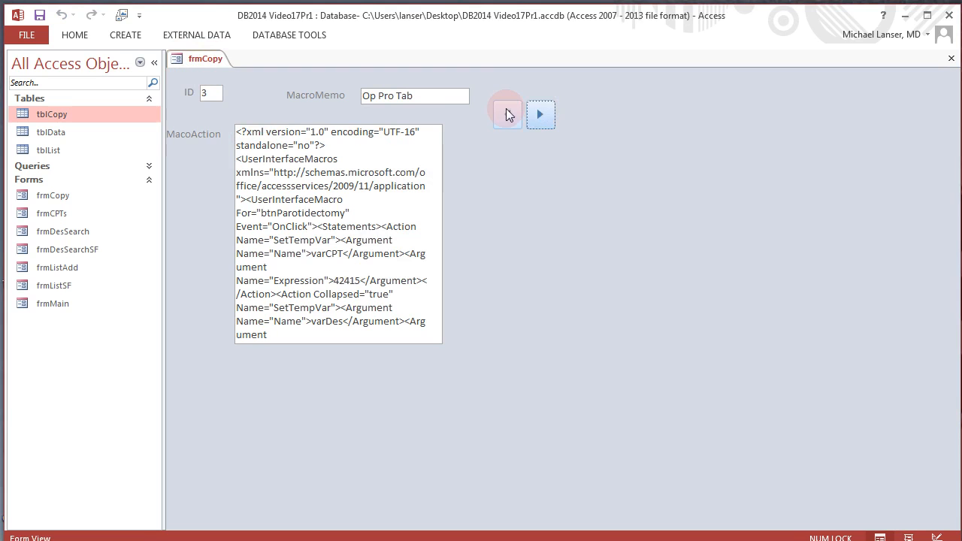
pyautogui.click(506, 114)
pyautogui.click(506, 115)
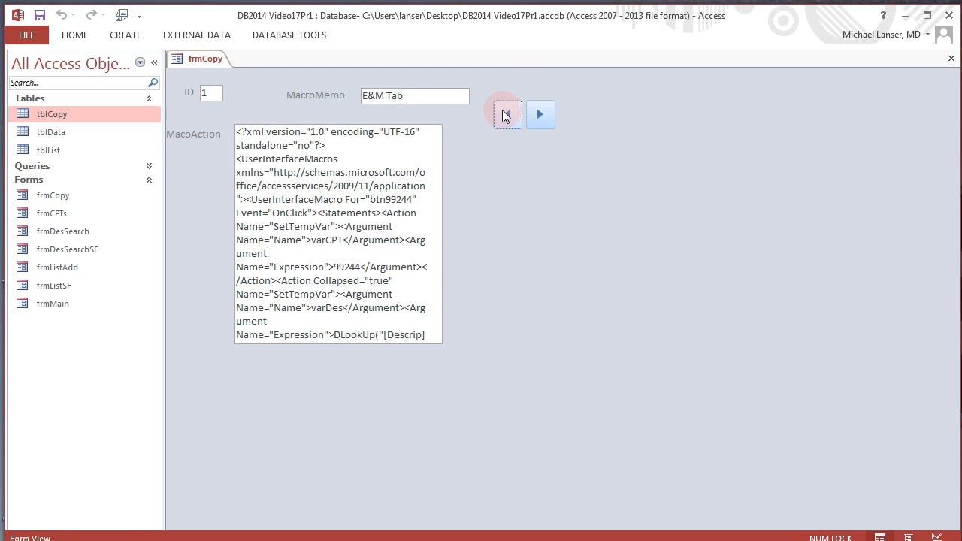
pyautogui.click(204, 92)
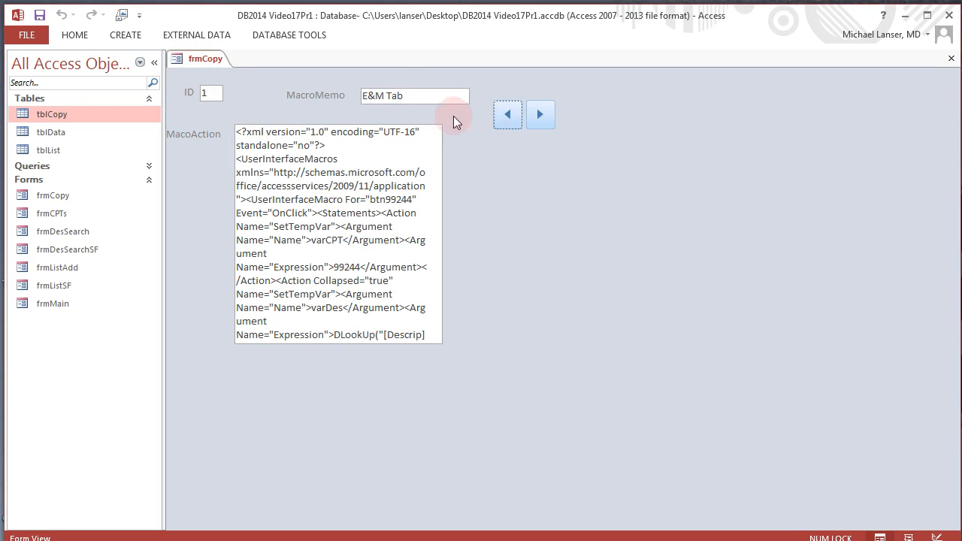
# Step: In Design View, enlarge the MacoAction box to about 3.13 by 4.34 inches and preview frmCopy in Form View
pyautogui.rightClick(211, 59)
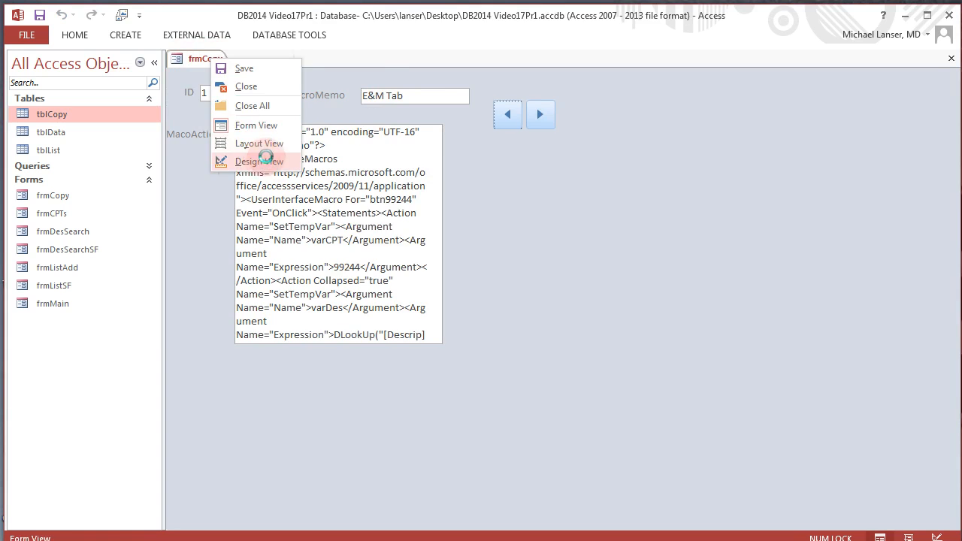
pyautogui.click(260, 161)
pyautogui.click(398, 290)
pyautogui.moveTo(591, 156); pyautogui.dragTo(705, 164)
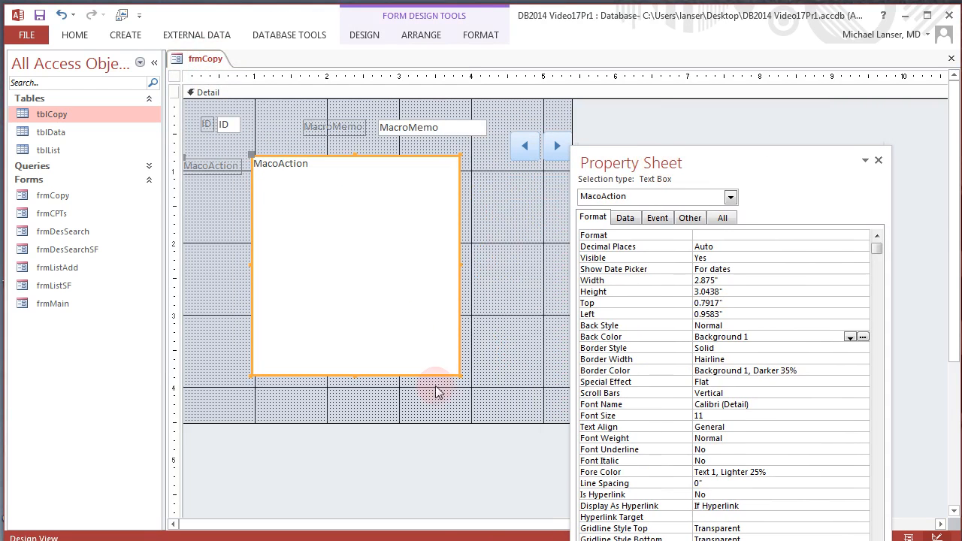
pyautogui.moveTo(458, 374); pyautogui.dragTo(490, 498)
pyautogui.moveTo(469, 414); pyautogui.dragTo(480, 469)
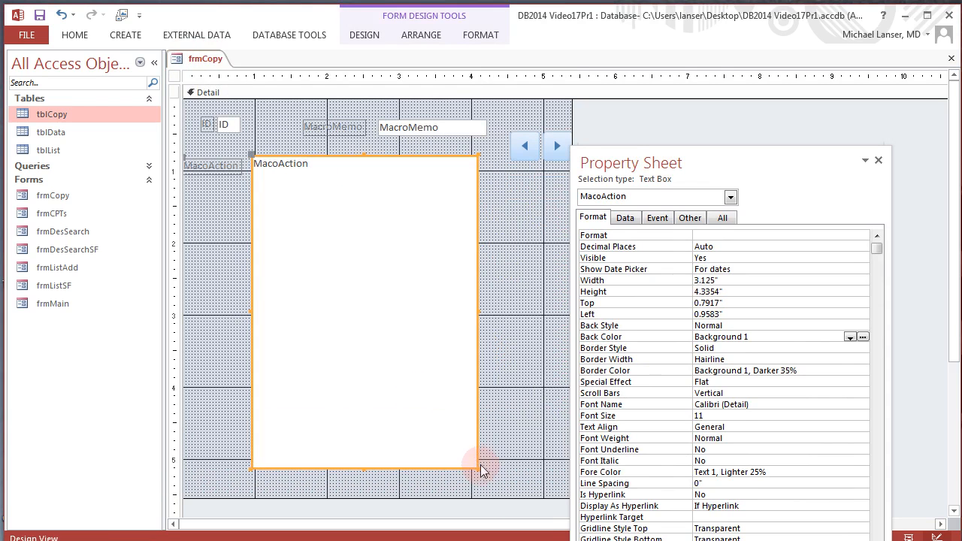
pyautogui.rightClick(214, 59)
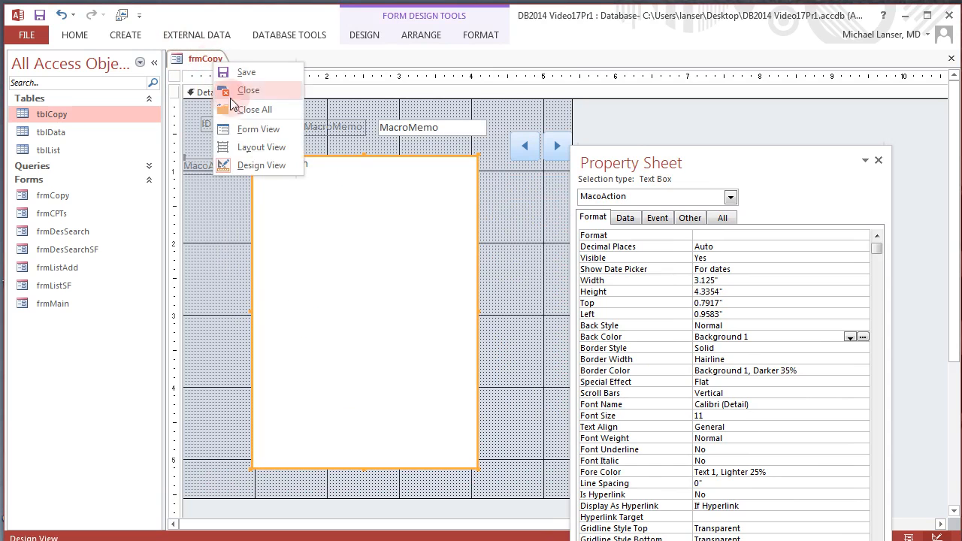
pyautogui.click(269, 133)
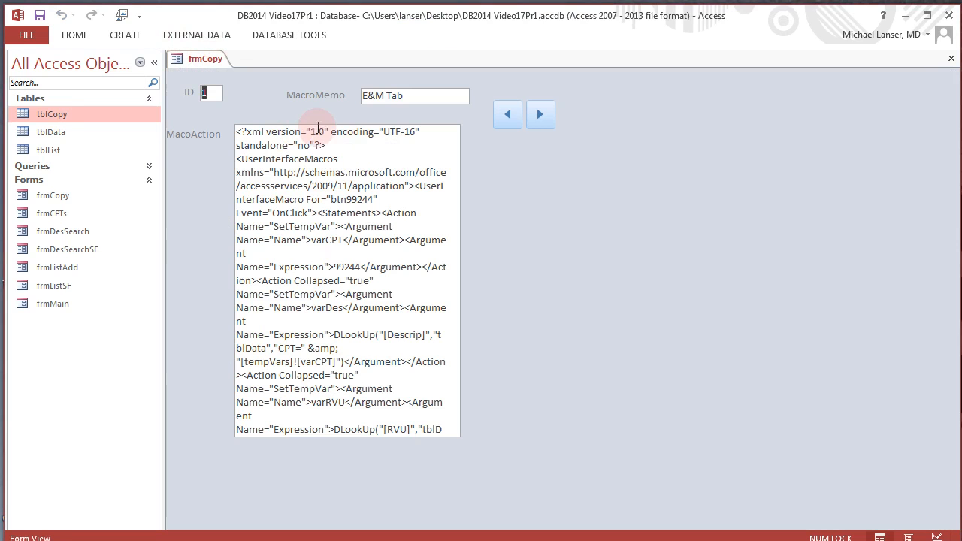
# Step: Extend the Detail section downward, enlarge the MacoAction box to about 3.17 by 4.96 inches, and preview it in Form View
pyautogui.rightClick(203, 64)
pyautogui.click(246, 164)
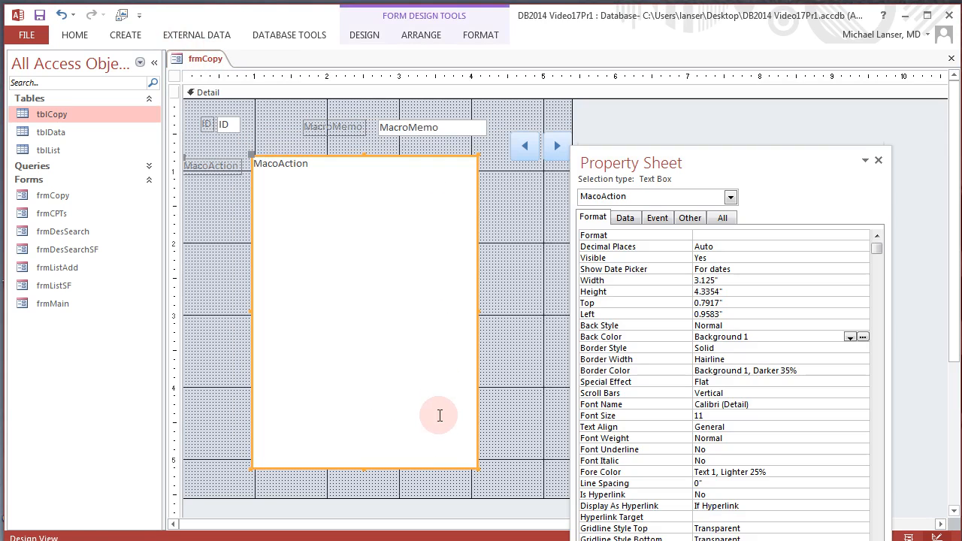
pyautogui.moveTo(477, 467); pyautogui.dragTo(477, 493)
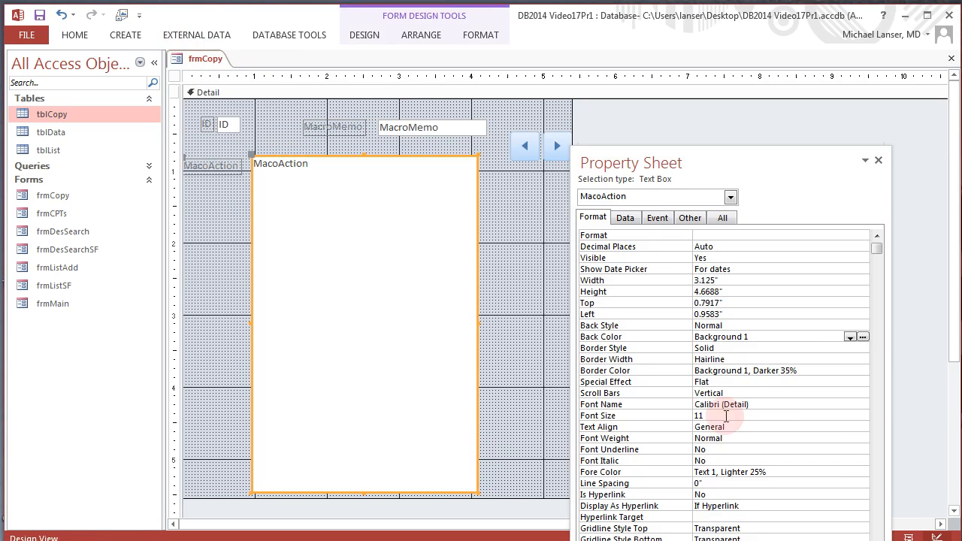
pyautogui.moveTo(609, 161); pyautogui.dragTo(622, 109)
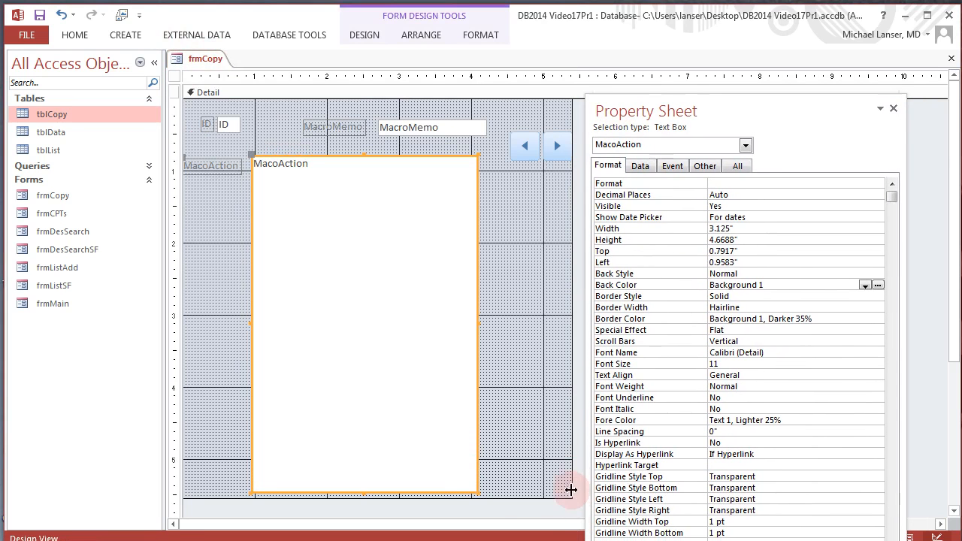
pyautogui.moveTo(568, 498); pyautogui.dragTo(568, 519)
pyautogui.moveTo(479, 493); pyautogui.dragTo(481, 514)
pyautogui.rightClick(207, 59)
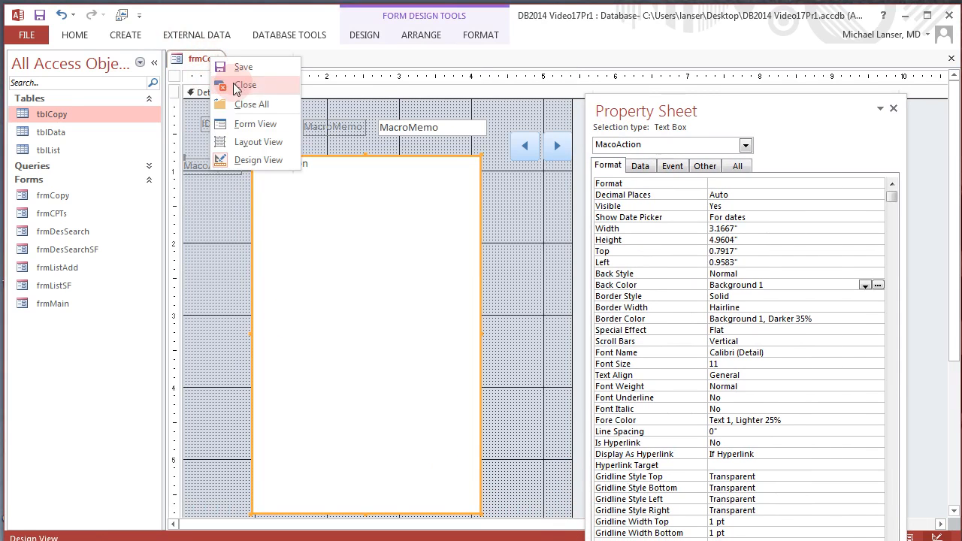
pyautogui.click(263, 124)
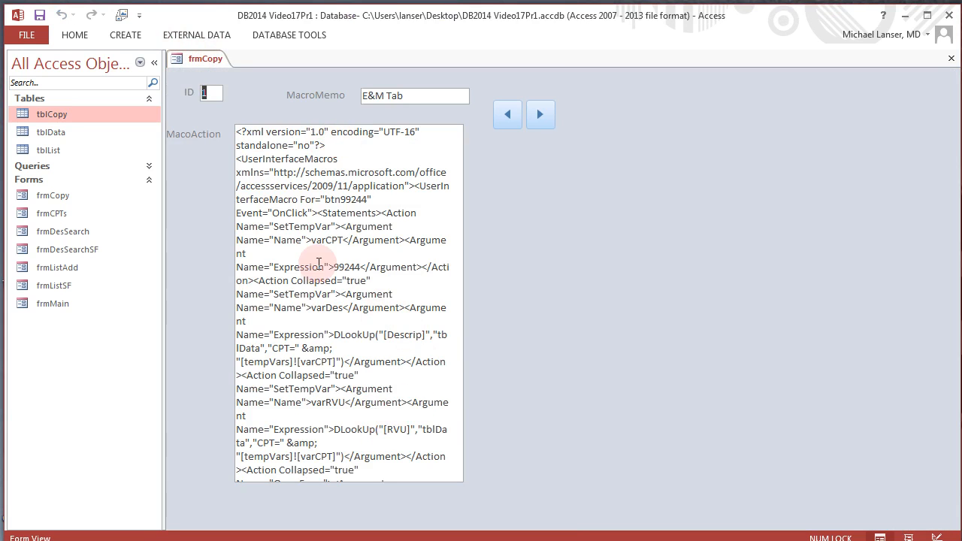
# Step: Return frmCopy to Design View and widen the MacoAction box to 3.5 inches
pyautogui.rightClick(207, 60)
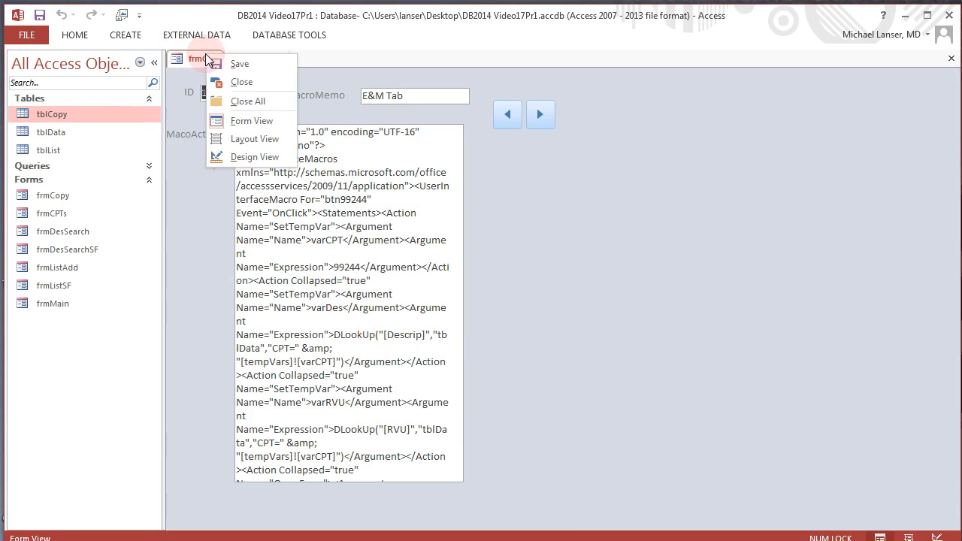
pyautogui.click(250, 157)
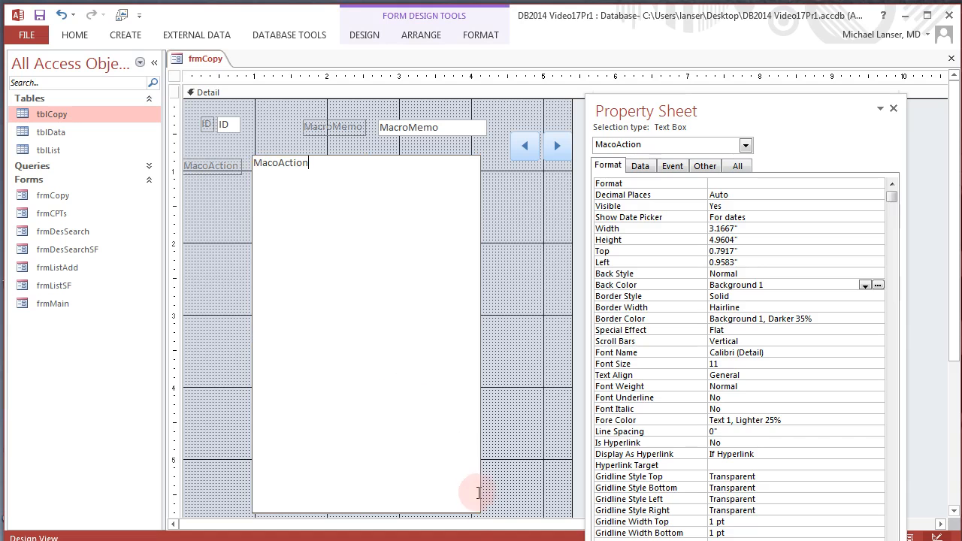
pyautogui.click(496, 407)
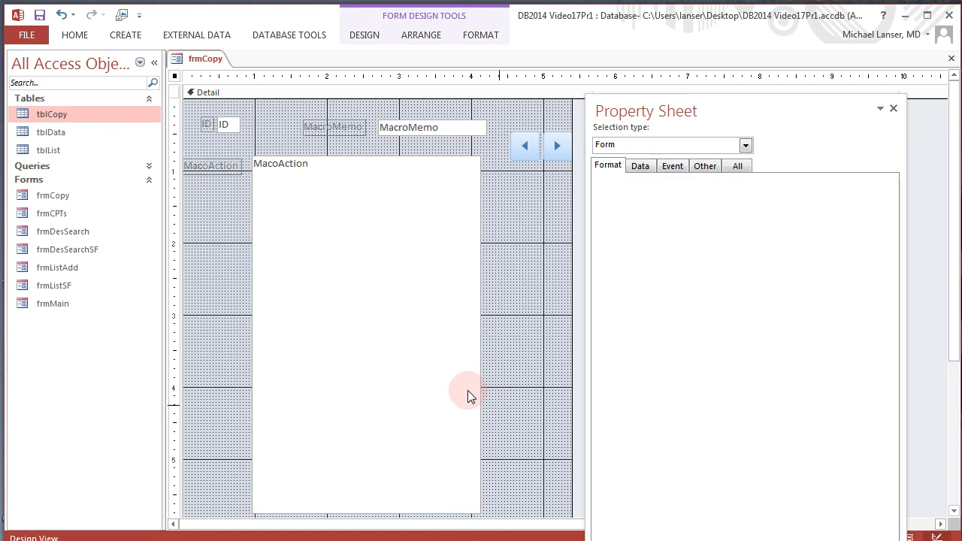
pyautogui.click(480, 394)
pyautogui.moveTo(481, 514); pyautogui.dragTo(504, 514)
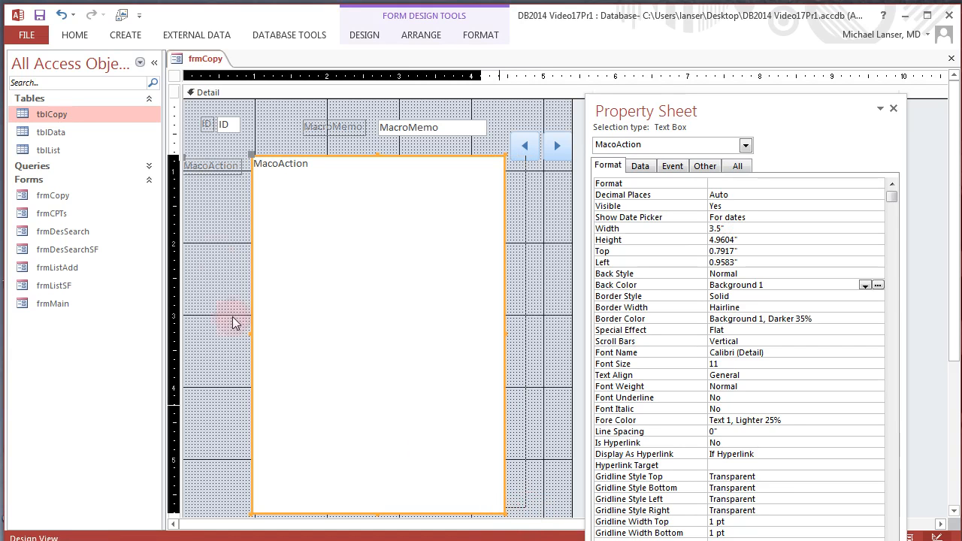
# Step: Delete the MacoAction label and move the MacoAction box to about 0.29 inches left, 0.67 inches top
pyautogui.moveTo(251, 156); pyautogui.dragTo(239, 150)
pyautogui.click(194, 161)
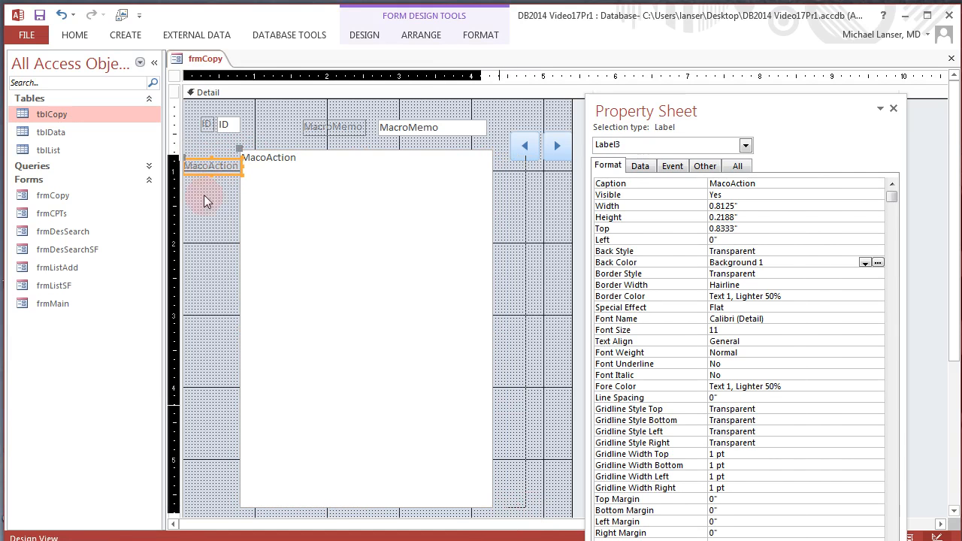
pyautogui.rightClick(212, 167)
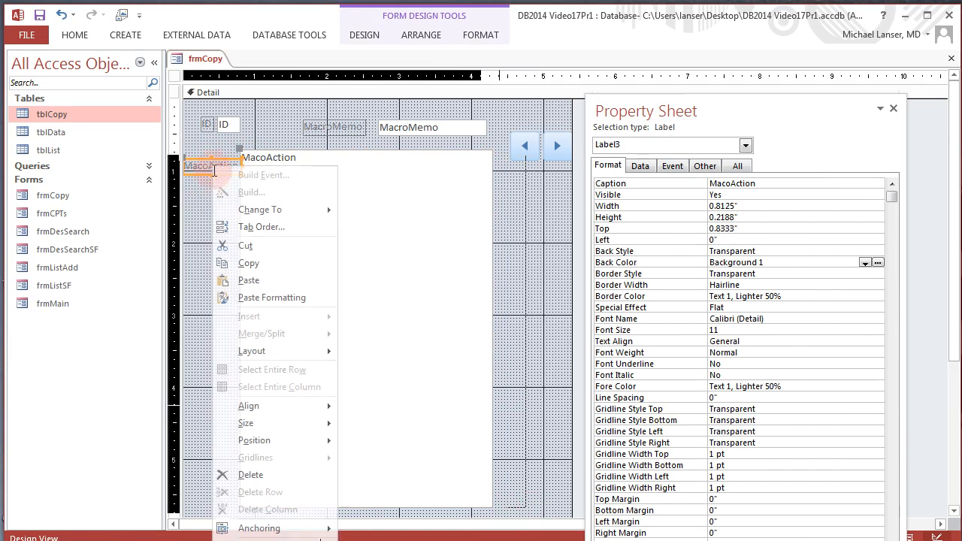
pyautogui.click(257, 474)
pyautogui.click(242, 160)
pyautogui.moveTo(240, 147); pyautogui.dragTo(205, 142)
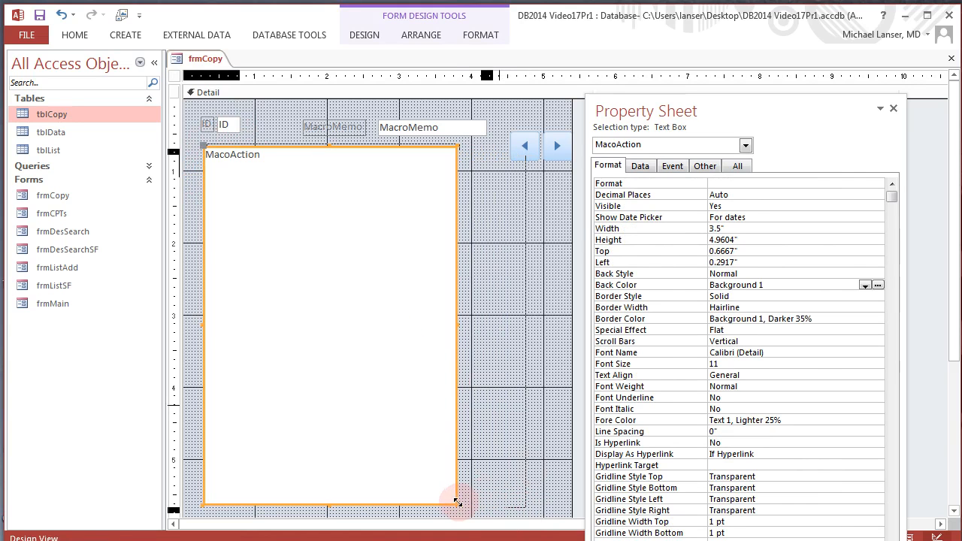
# Step: Resize the MacoAction box to about 4.13 by 4.92 inches in Design View, previewing frmCopy in Form View
pyautogui.moveTo(454, 505); pyautogui.dragTo(498, 449)
pyautogui.rightClick(214, 59)
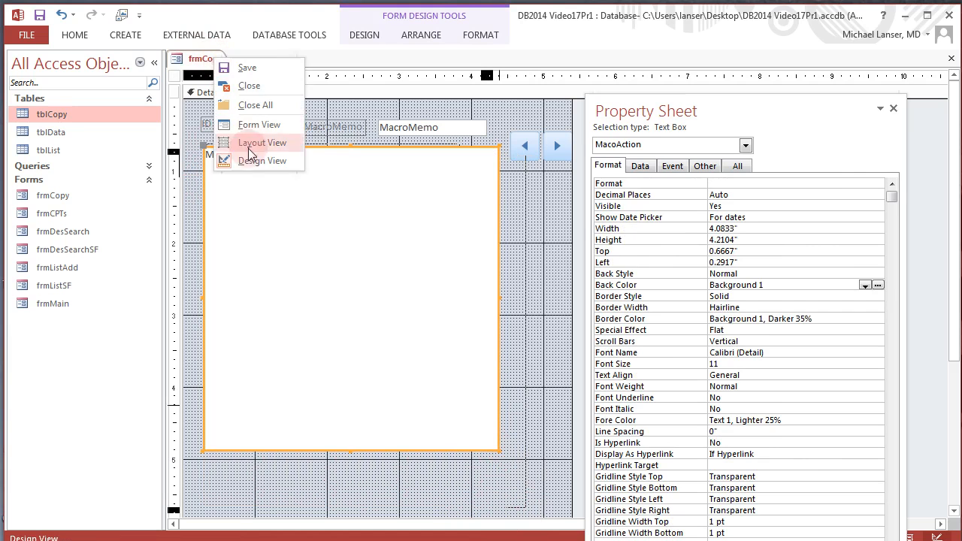
pyautogui.click(256, 124)
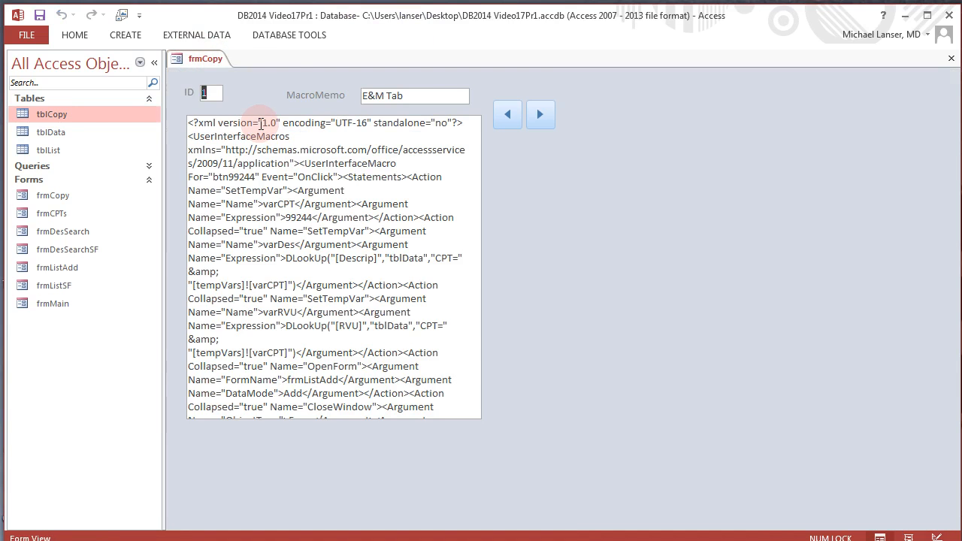
pyautogui.rightClick(203, 59)
pyautogui.click(240, 156)
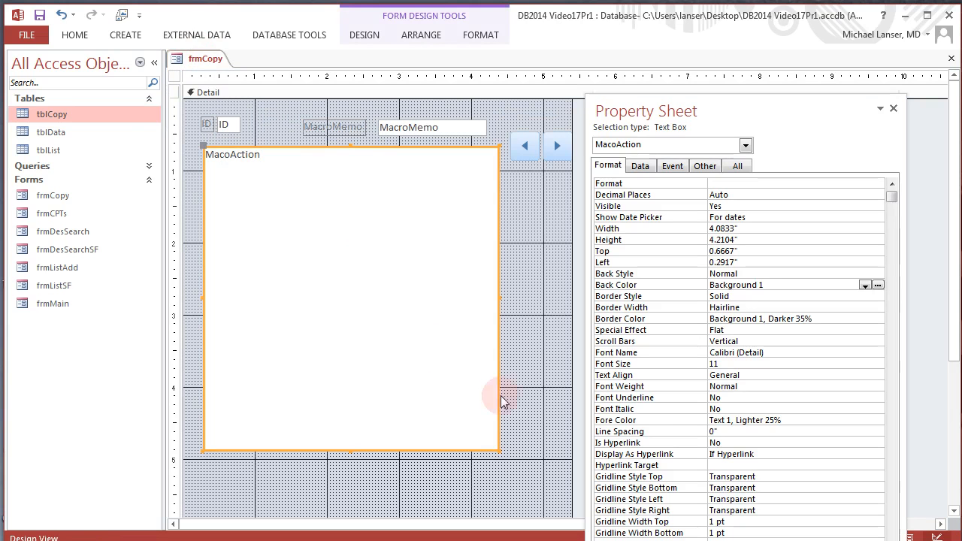
pyautogui.moveTo(496, 451); pyautogui.dragTo(502, 501)
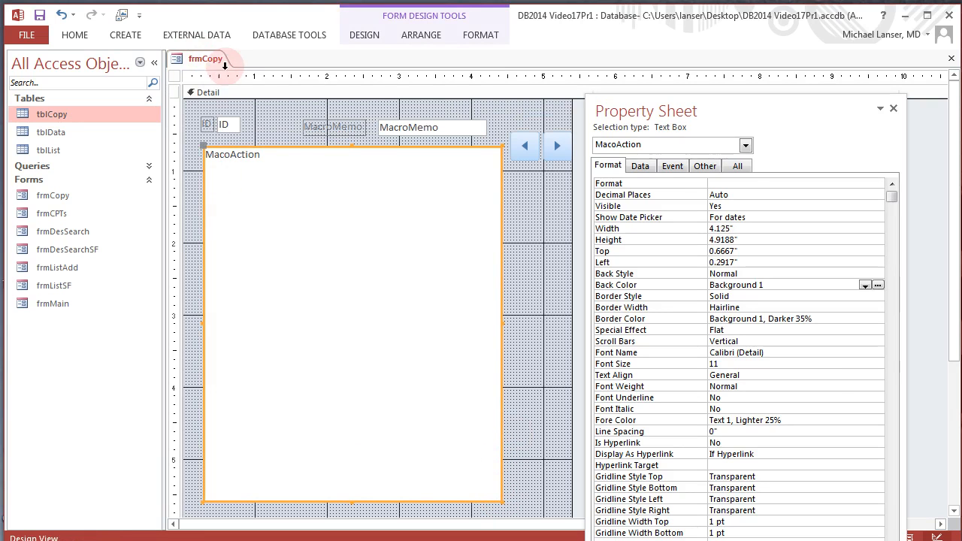
pyautogui.rightClick(224, 65)
pyautogui.click(245, 121)
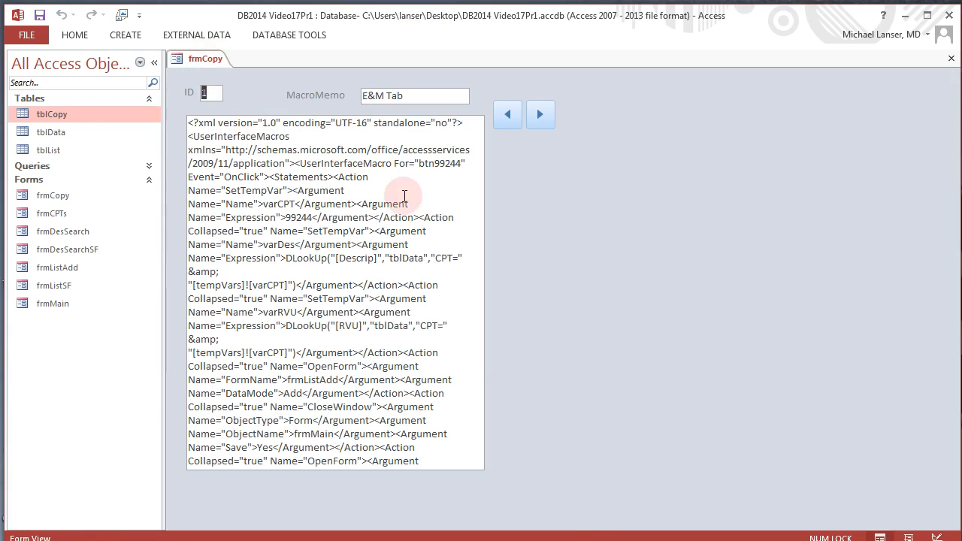
# Step: Select the entire macro text in the first record's MacoAction box and copy it
pyautogui.click(462, 466)
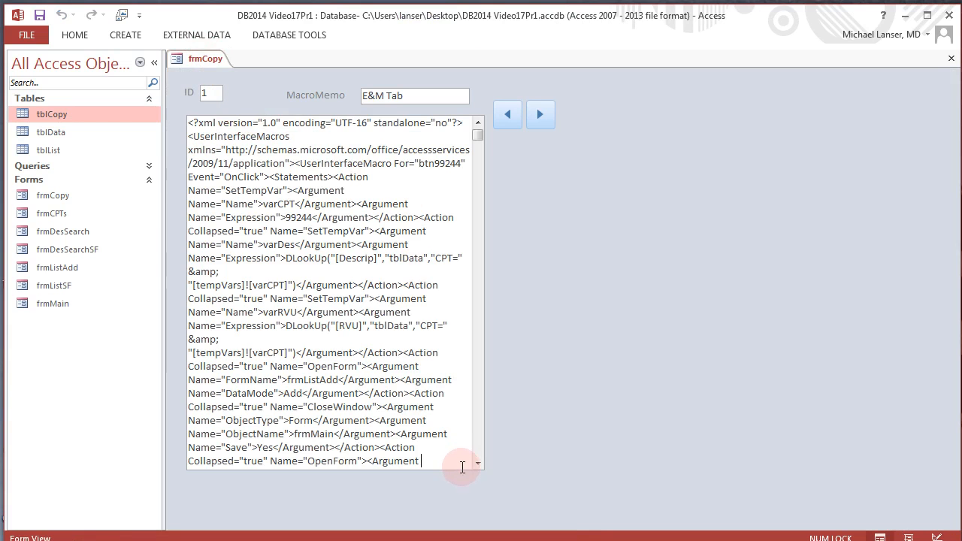
pyautogui.scroll(-4, 479, 463)
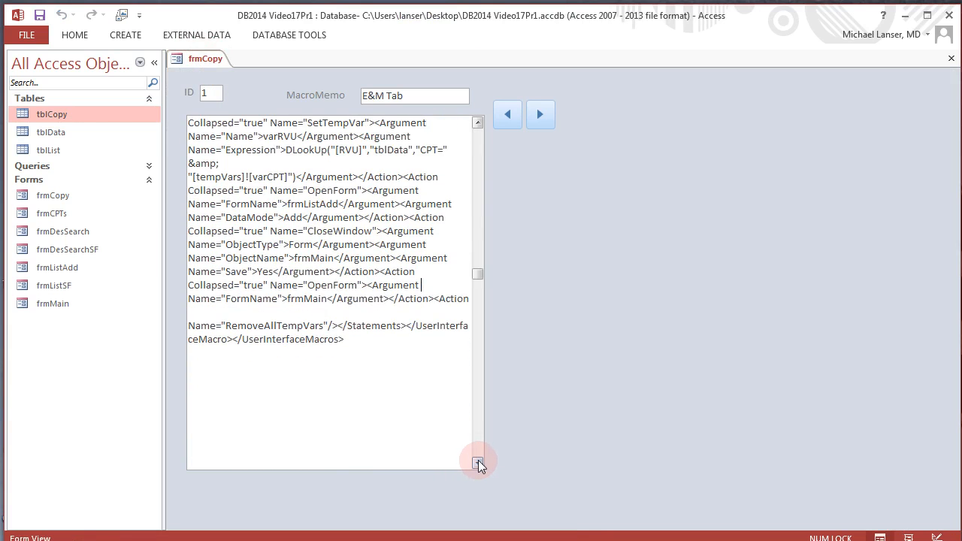
pyautogui.moveTo(441, 383); pyautogui.dragTo(136, 71)
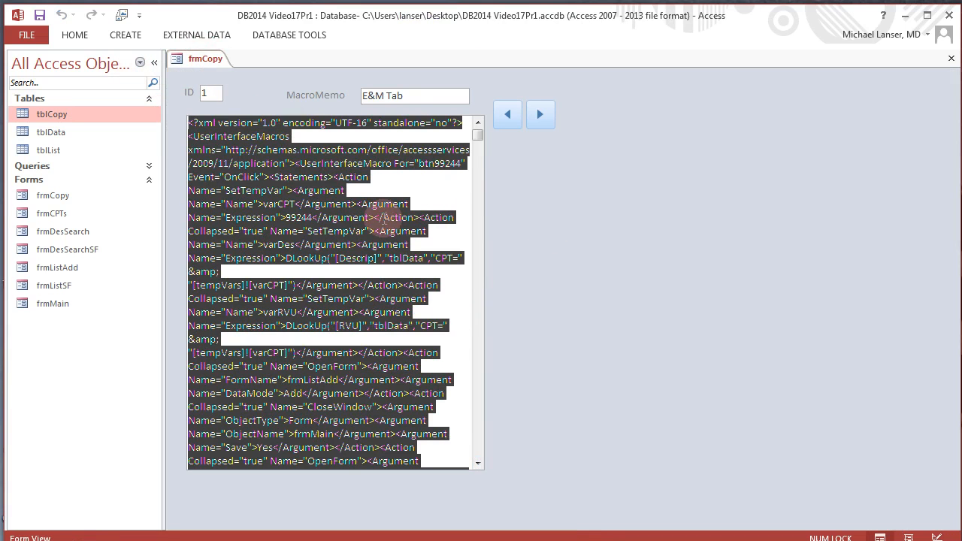
pyautogui.rightClick(360, 215)
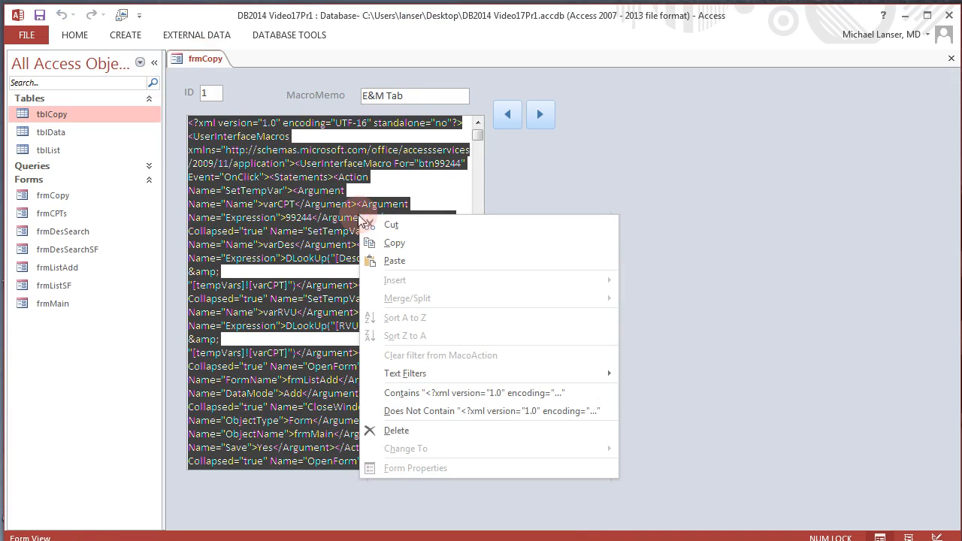
pyautogui.click(397, 242)
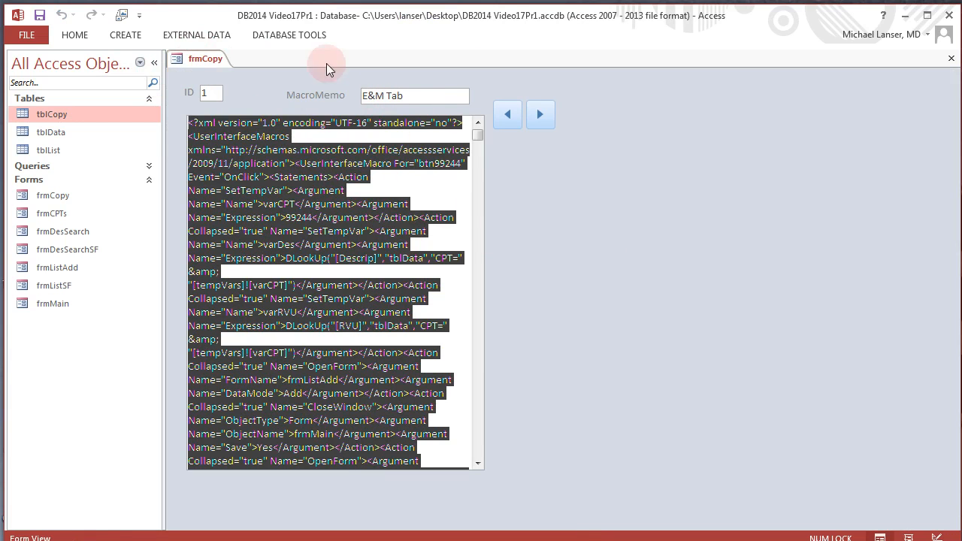
# Step: Return frmCopy to Design View, move the Property Sheet clear of the form, and widen the form to about 6.2 inches
pyautogui.rightClick(201, 64)
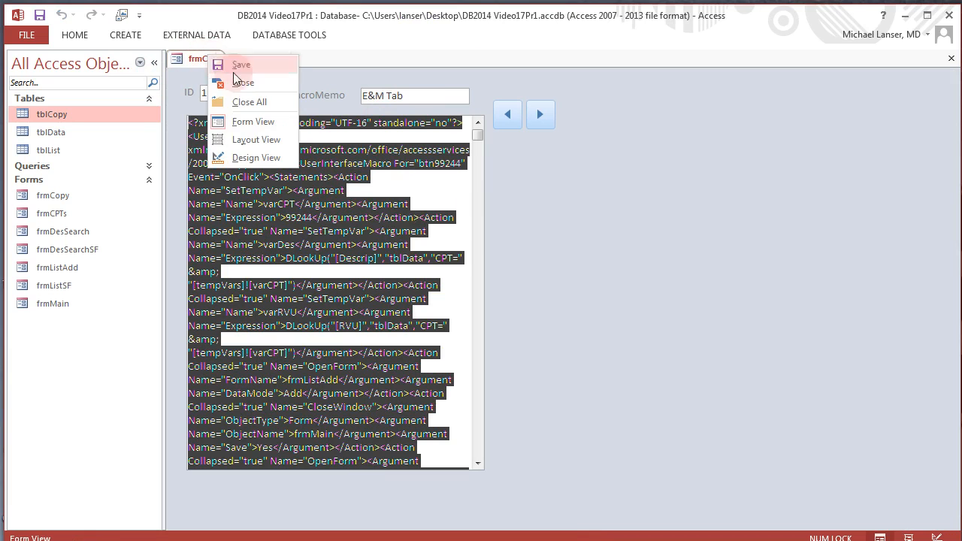
pyautogui.click(248, 157)
pyautogui.doubleClick(613, 111)
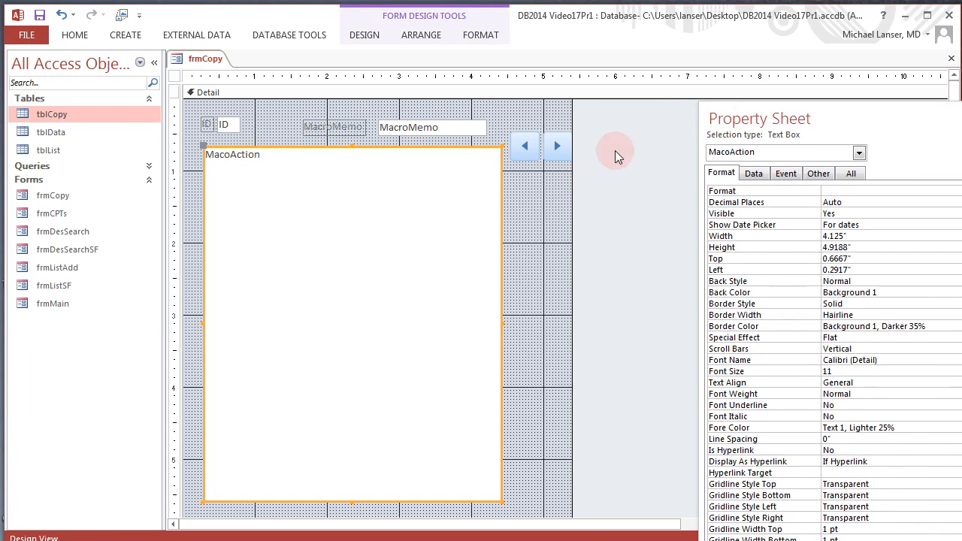
pyautogui.moveTo(573, 188); pyautogui.dragTo(628, 190)
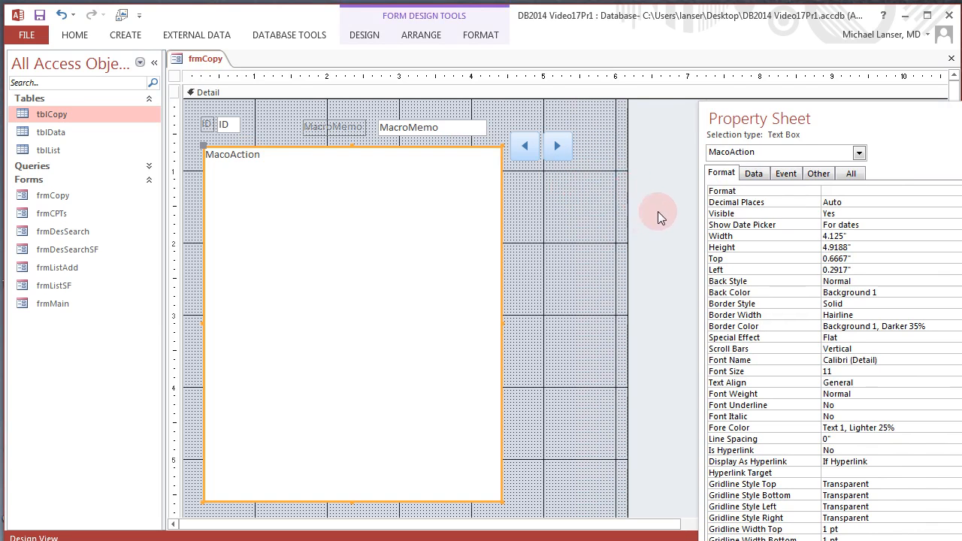
# Step: Place a command button below the record navigation buttons, using the wizard's Open Form action from Form Operations to open frmMain
pyautogui.click(365, 35)
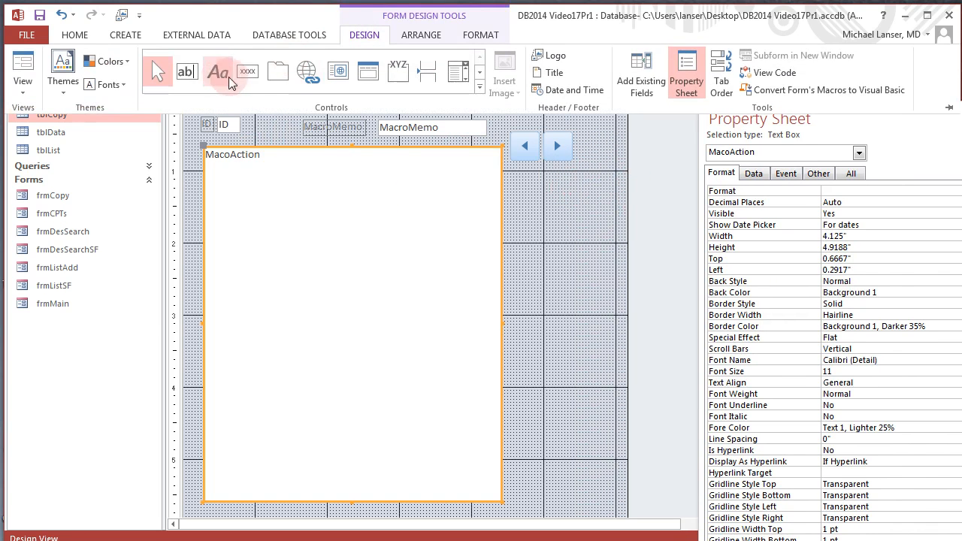
pyautogui.click(519, 200)
pyautogui.click(541, 197)
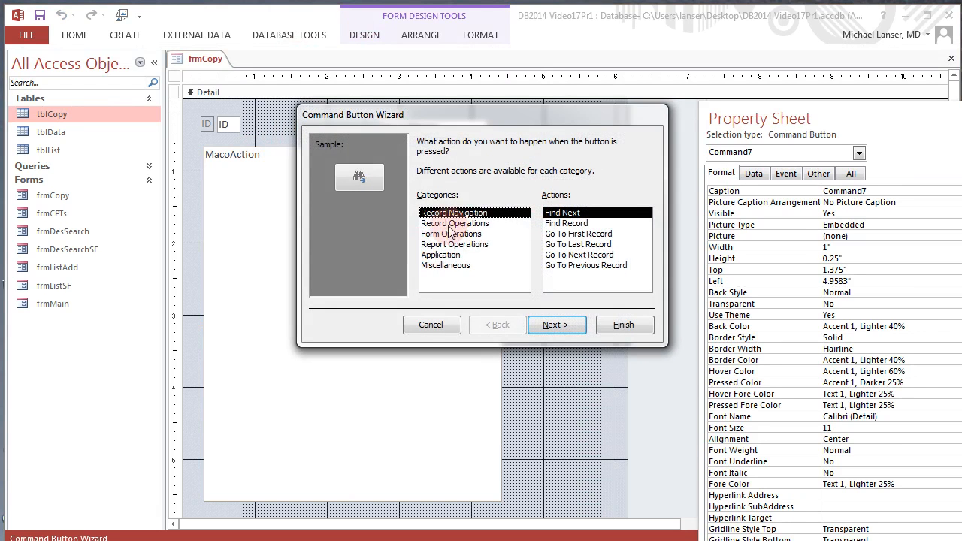
pyautogui.click(444, 234)
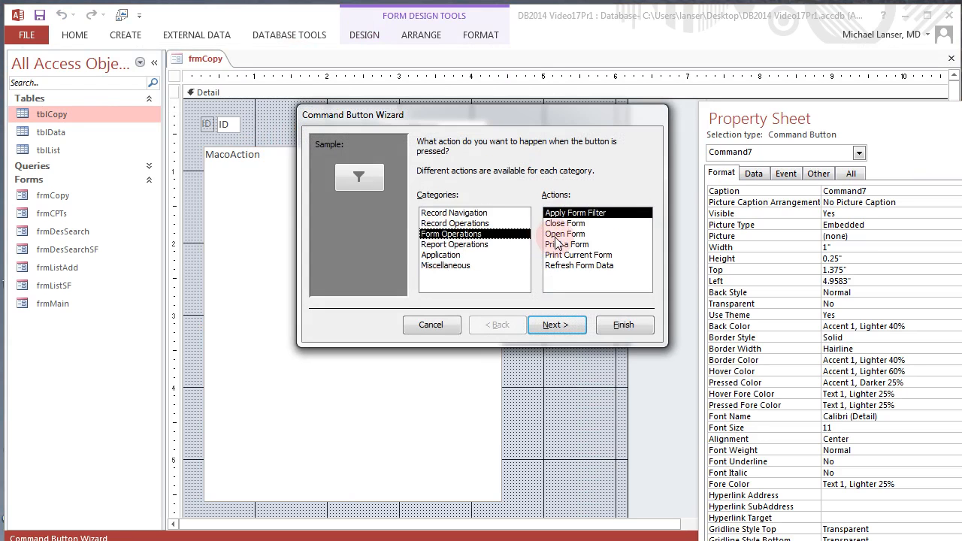
pyautogui.click(562, 235)
pyautogui.click(555, 321)
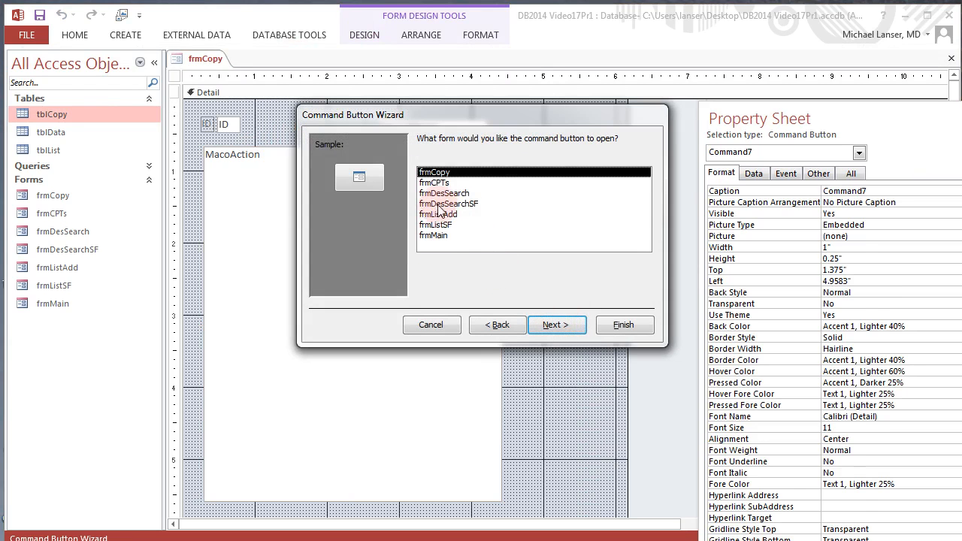
pyautogui.click(436, 235)
pyautogui.click(564, 324)
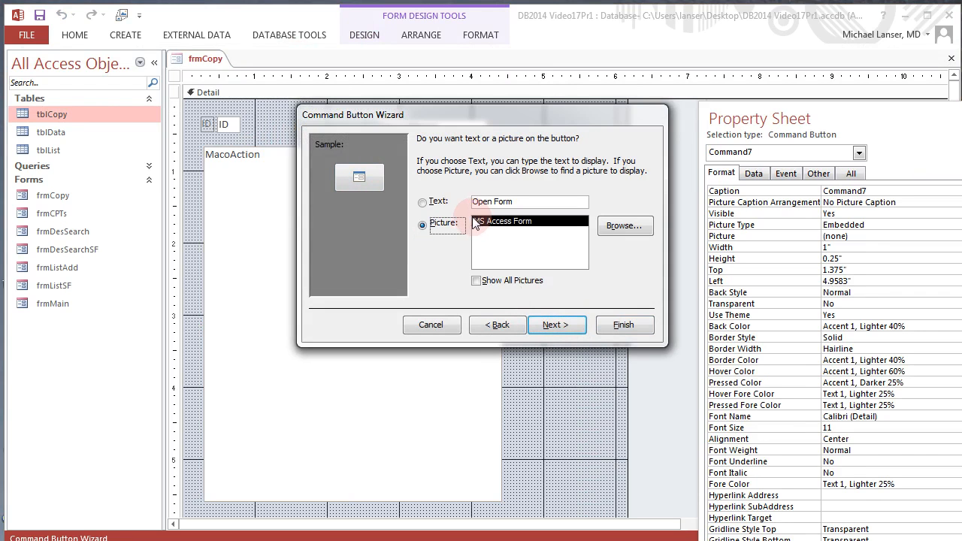
# Step: Give the new command button the text Main instead of a picture and name it cmdMain
pyautogui.click(436, 197)
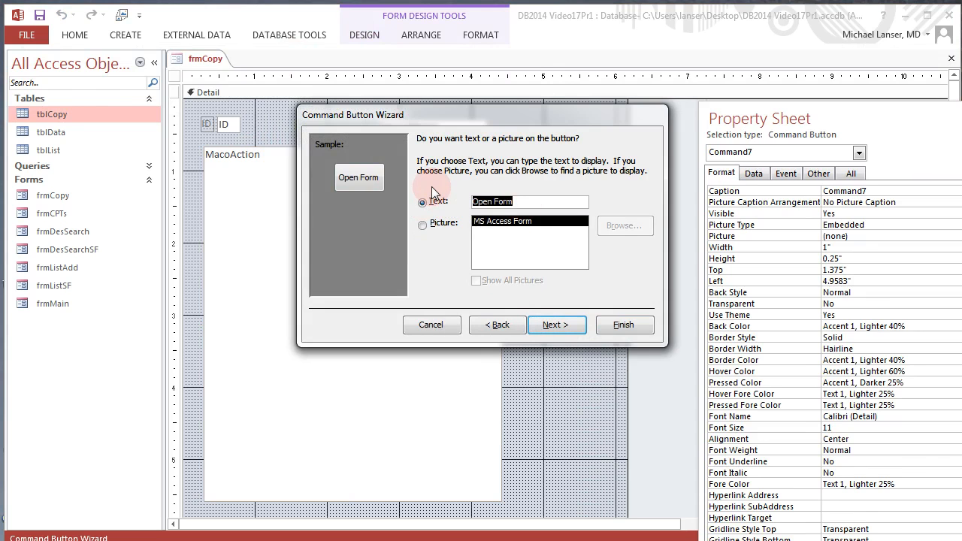
pyautogui.write('Main')
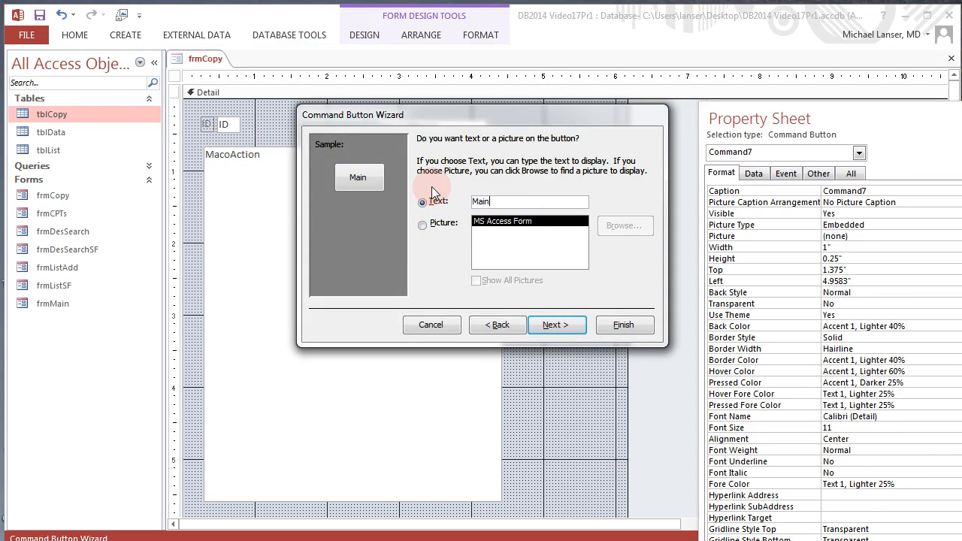
pyautogui.click(556, 325)
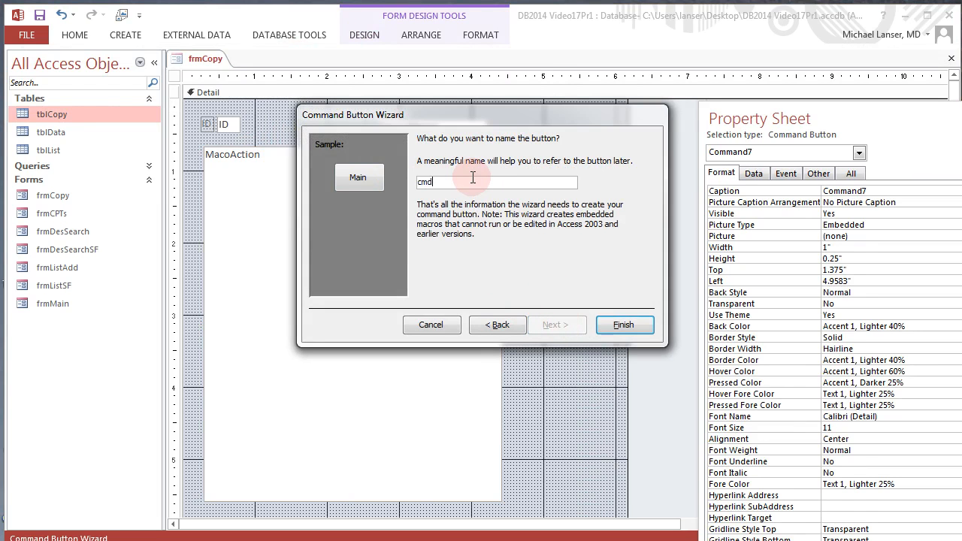
pyautogui.write('cmdMain')
pyautogui.click(624, 325)
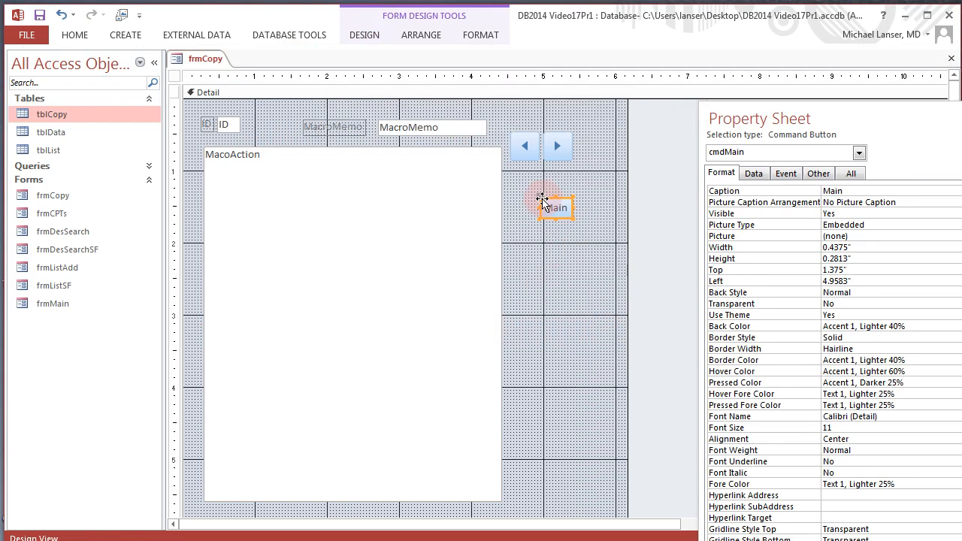
# Step: Move the Main button beside the record navigation buttons and select all three buttons together
pyautogui.moveTo(543, 199); pyautogui.dragTo(584, 140)
pyautogui.click(640, 177)
pyautogui.moveTo(641, 177); pyautogui.dragTo(514, 134)
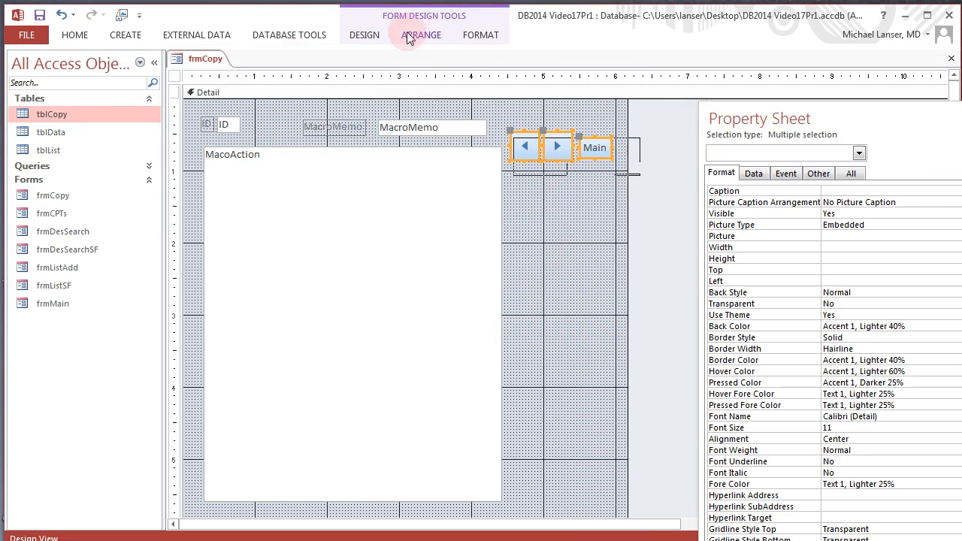
# Step: Size the three selected buttons to the shortest one and align their top edges
pyautogui.click(364, 35)
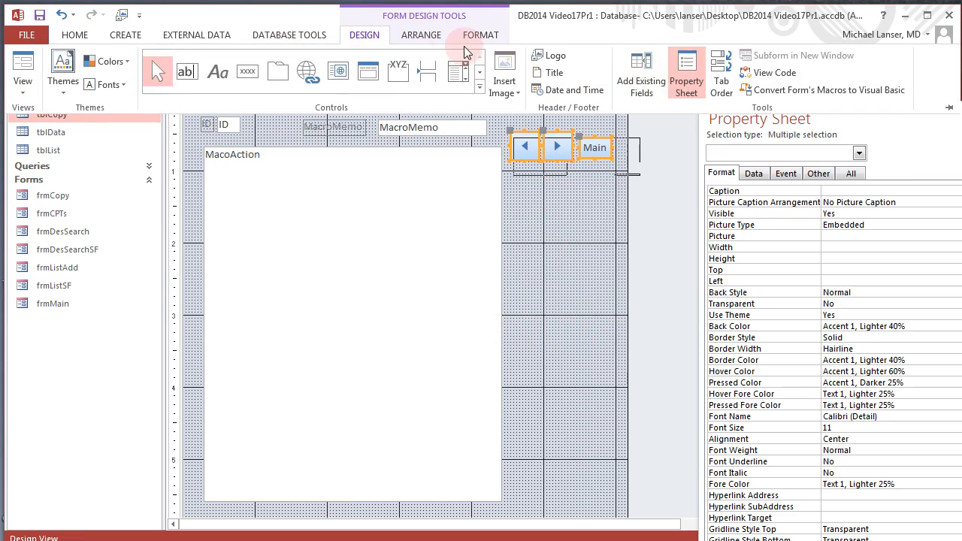
pyautogui.click(421, 35)
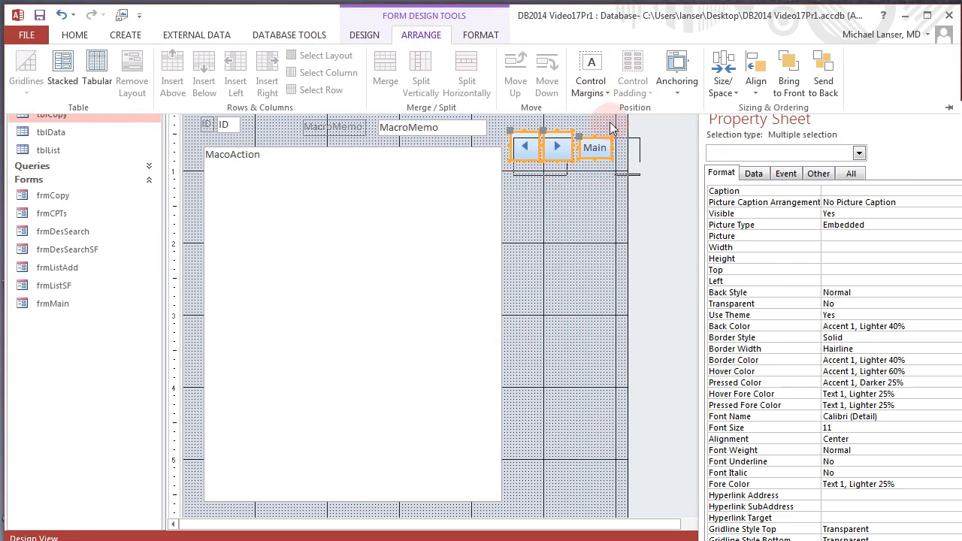
pyautogui.click(724, 76)
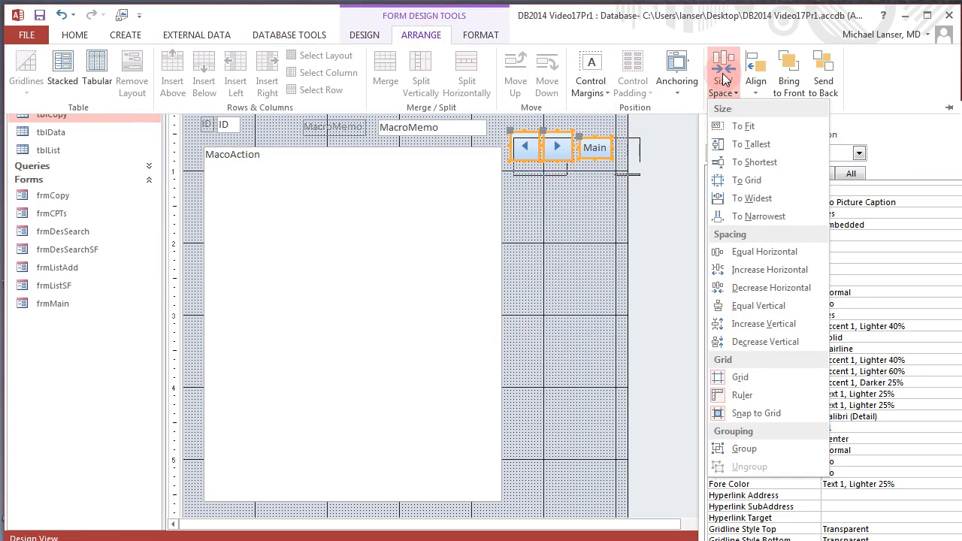
pyautogui.click(759, 163)
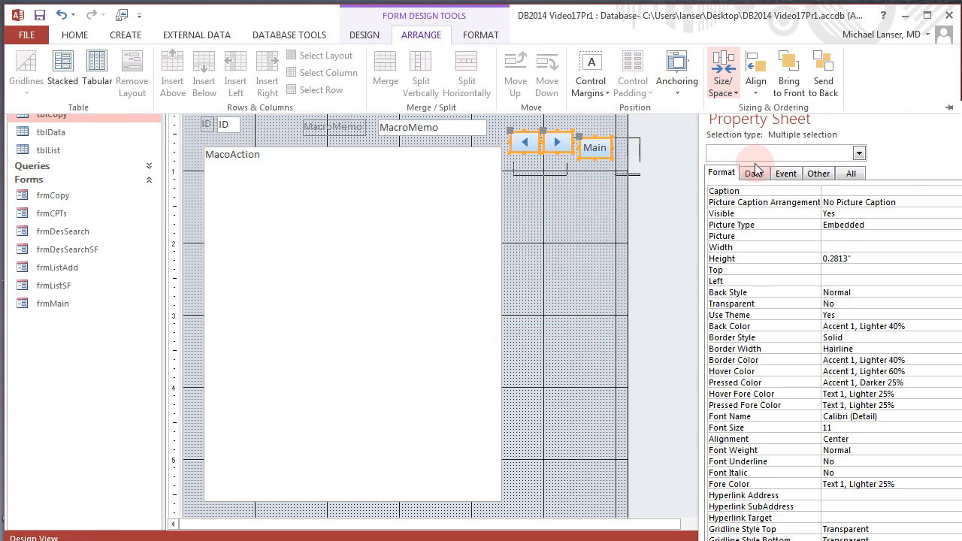
pyautogui.click(756, 79)
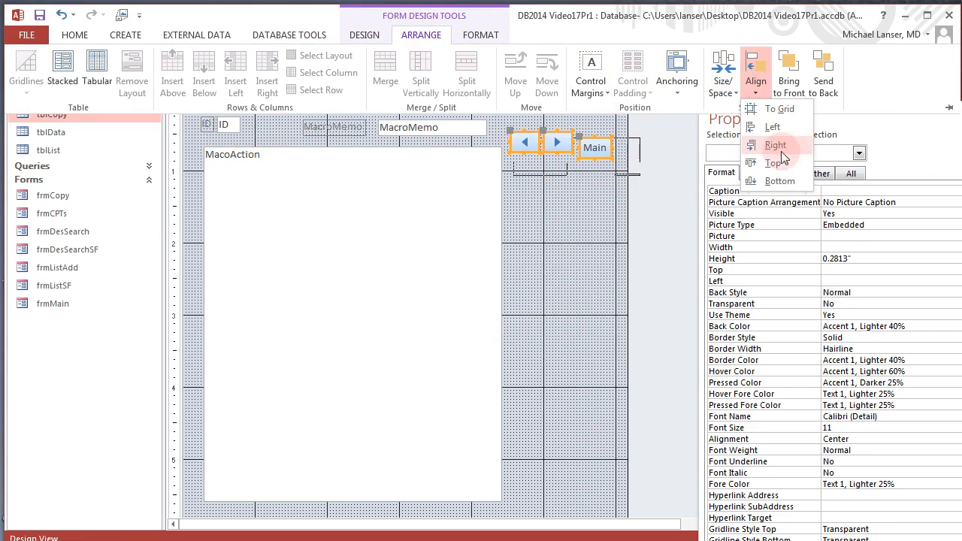
pyautogui.click(774, 163)
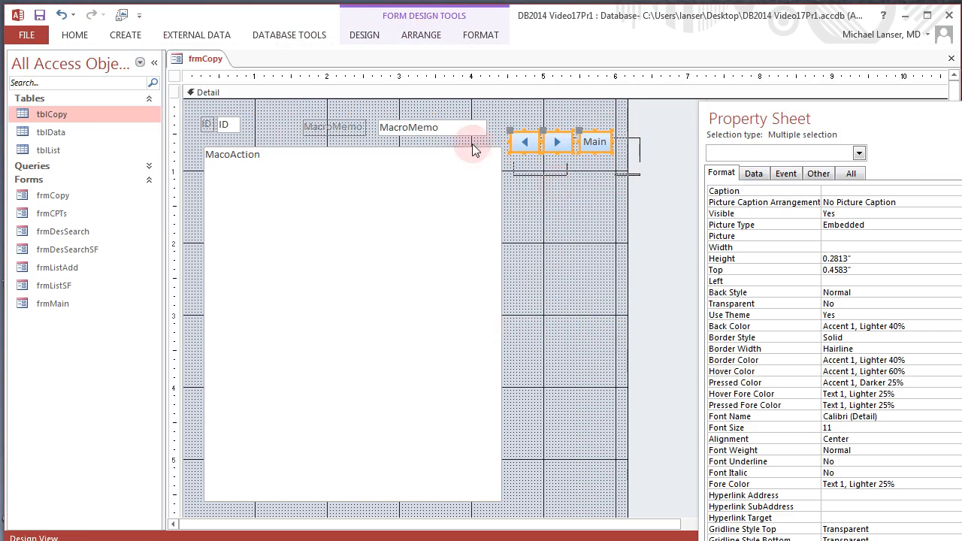
# Step: Save frmCopy and display it in Form View
pyautogui.rightClick(209, 60)
pyautogui.click(226, 68)
pyautogui.rightClick(215, 63)
pyautogui.click(245, 121)
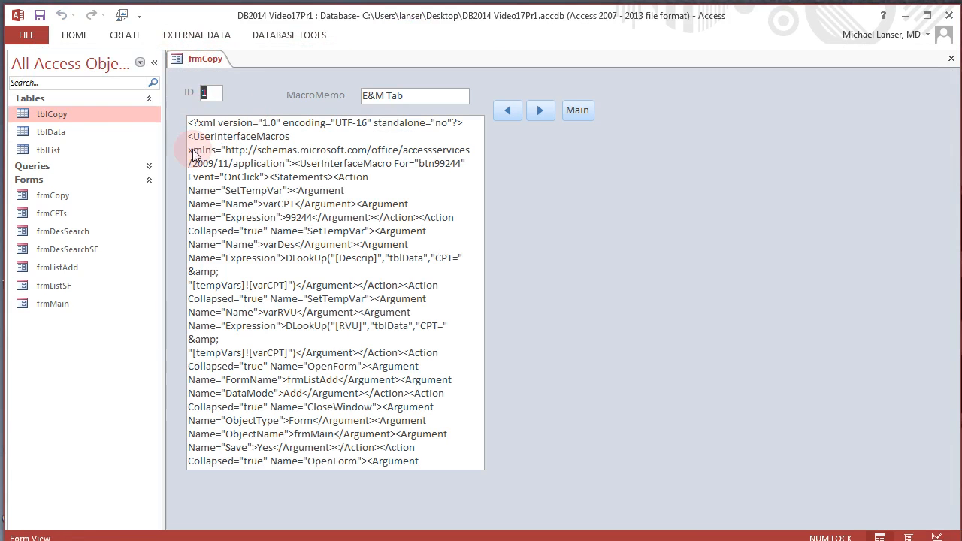
# Step: Copy the complete macro text of the E&M Tab record from the MacoAction box
pyautogui.click(438, 235)
pyautogui.moveTo(476, 141); pyautogui.dragTo(77, 6)
pyautogui.rightClick(322, 154)
pyautogui.click(371, 197)
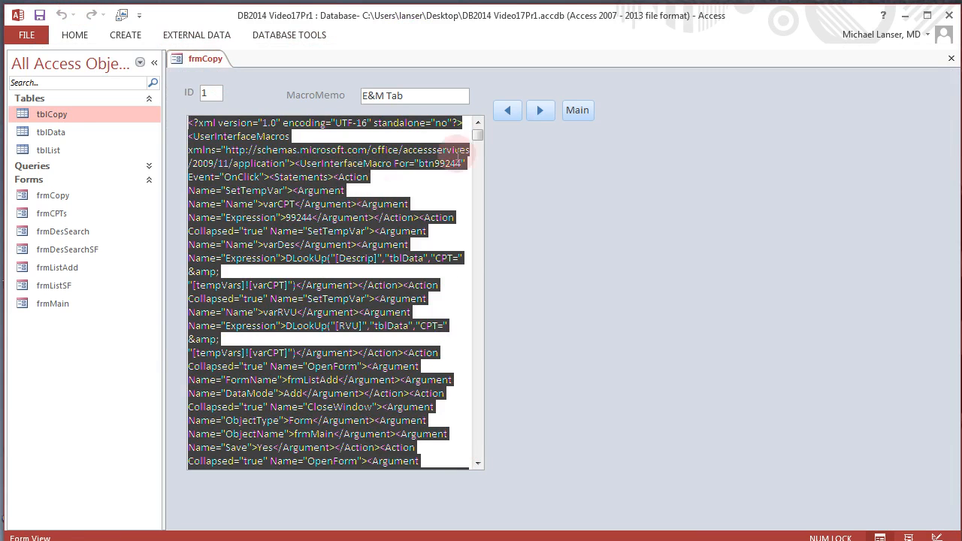
# Step: Open the main form with frmCopy's Main button and switch the main form to Layout View
pyautogui.click(575, 112)
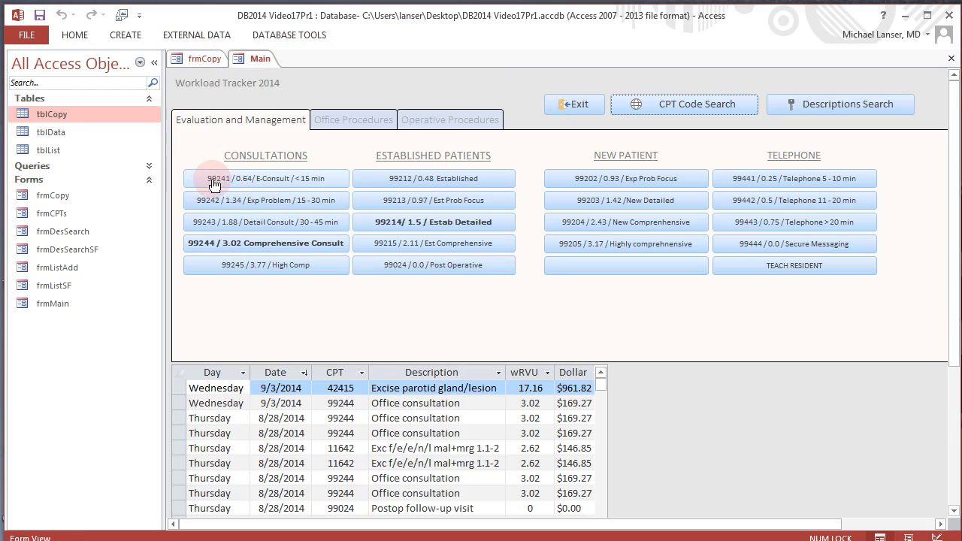
pyautogui.rightClick(256, 60)
pyautogui.click(300, 147)
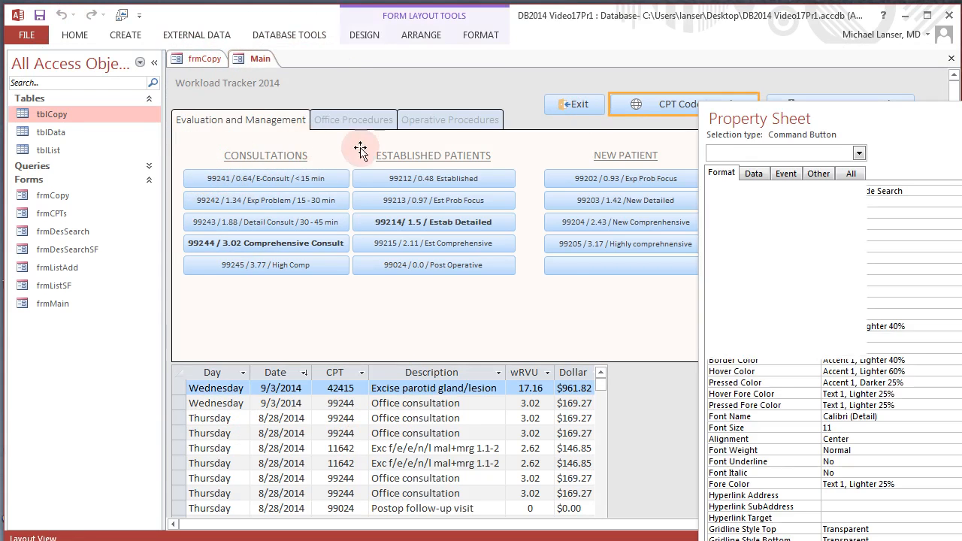
# Step: Create an On Click macro for the 99241 E-Consult button and paste the copied macro actions into it
pyautogui.click(281, 182)
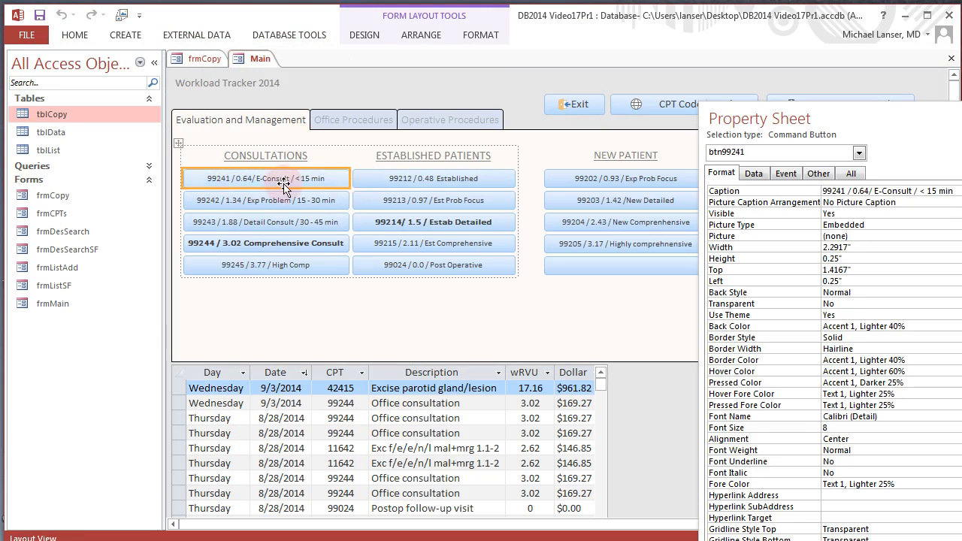
pyautogui.click(786, 174)
pyautogui.click(960, 192)
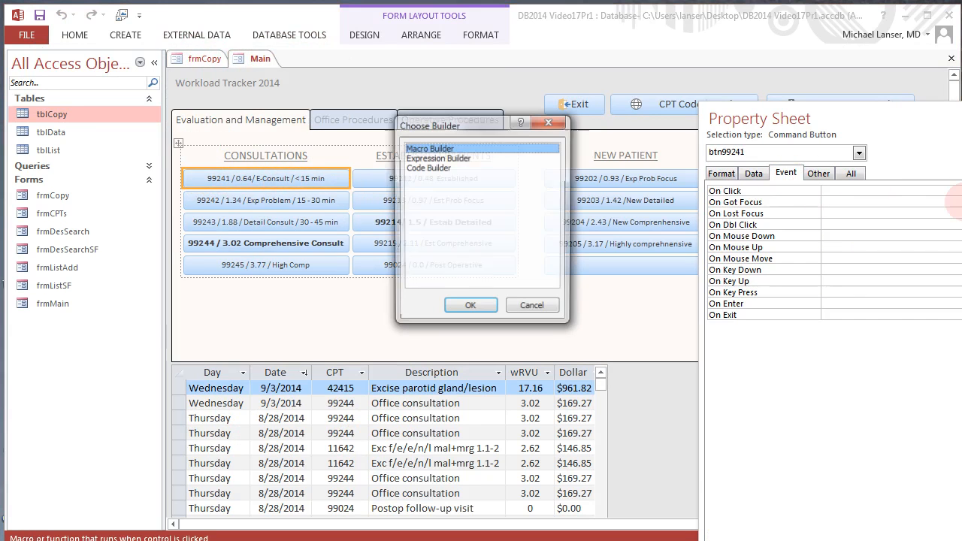
pyautogui.click(462, 308)
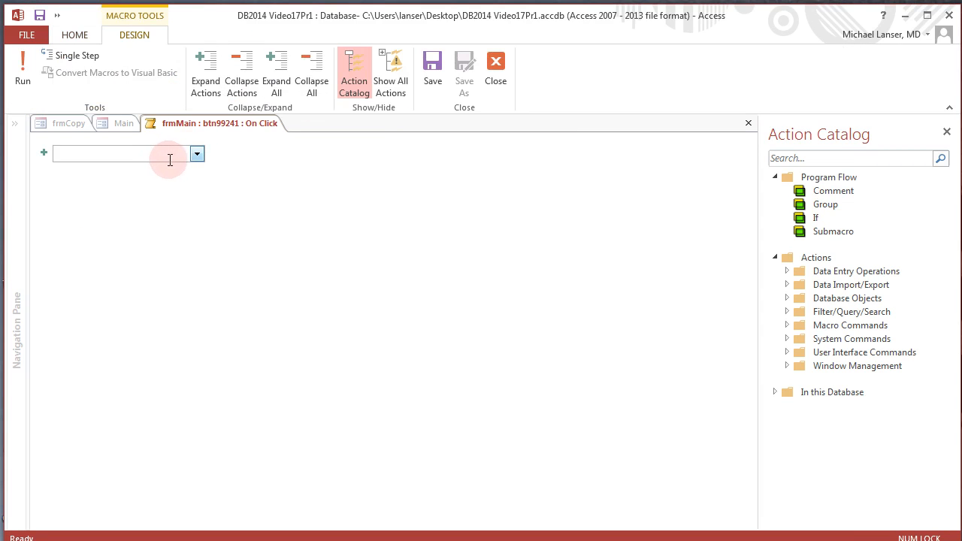
pyautogui.hotkey('ctrl', 'v')
# Step: Set the varCPT expression in the pasted macro to 99241, then save and close the macro
pyautogui.click(127, 189)
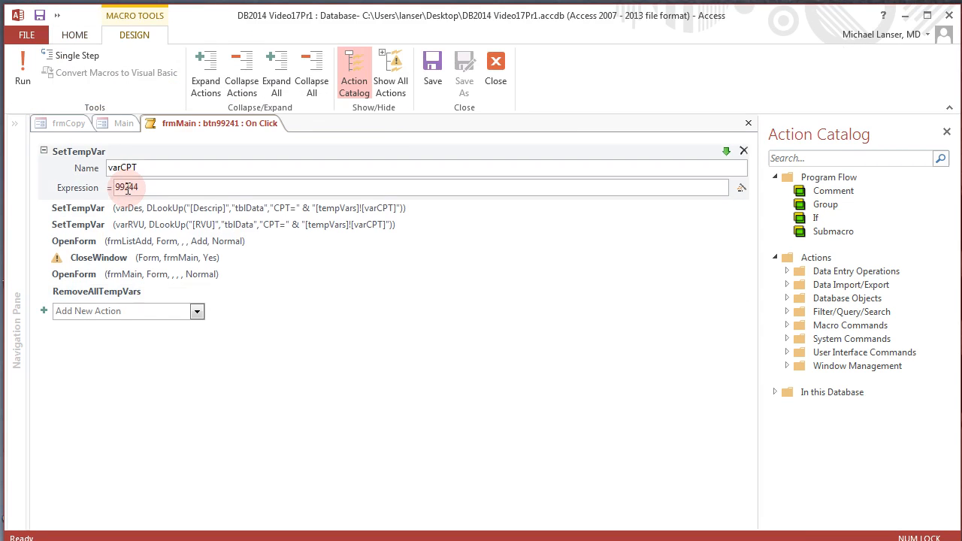
pyautogui.write('4')
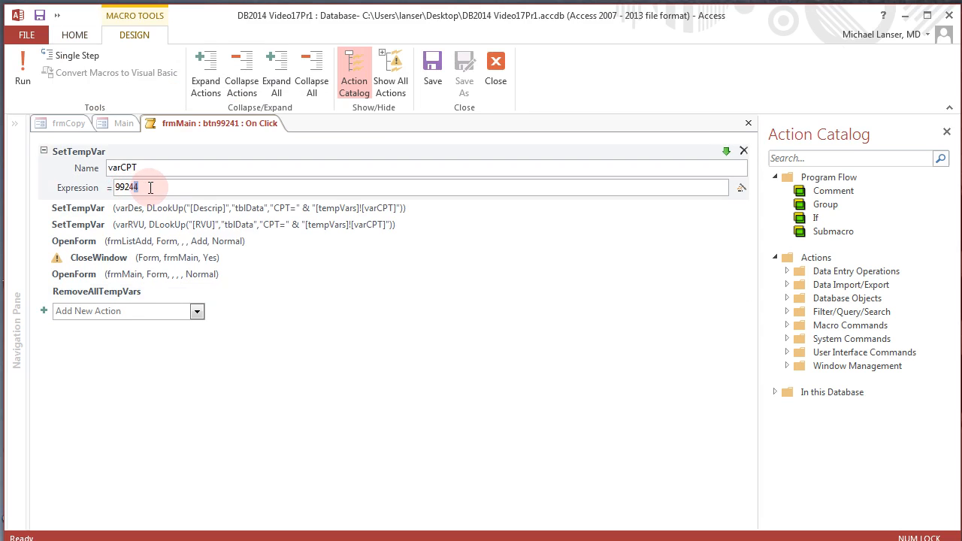
pyautogui.write('1')
pyautogui.click(431, 75)
pyautogui.click(495, 75)
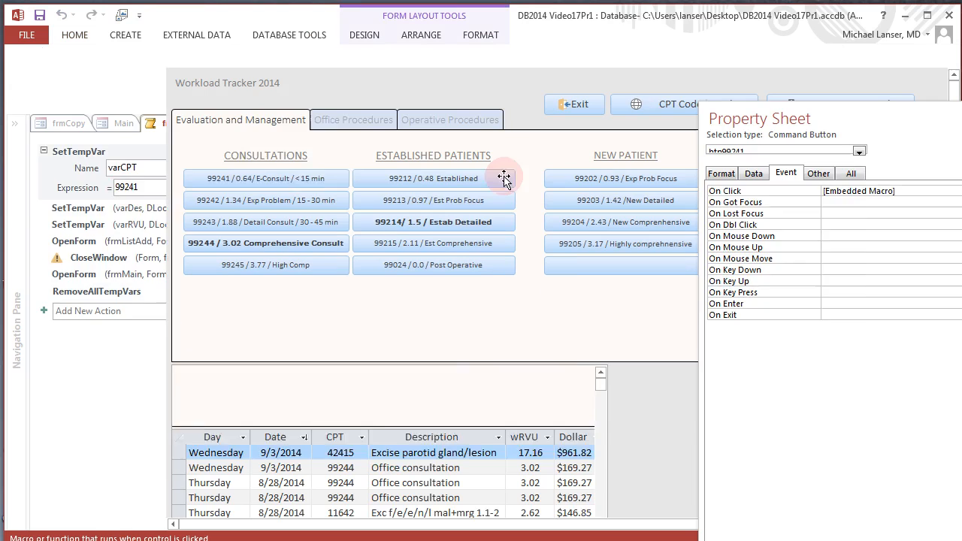
# Step: Save the main form, display it in Form View and add an entry with the 99241 E-Consult button
pyautogui.rightClick(263, 60)
pyautogui.click(272, 68)
pyautogui.rightClick(273, 66)
pyautogui.click(285, 121)
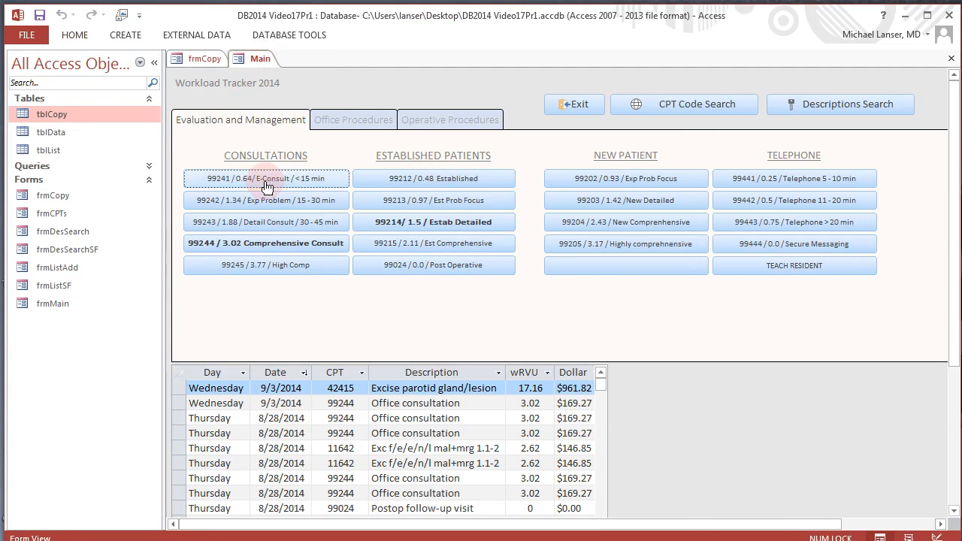
pyautogui.click(233, 178)
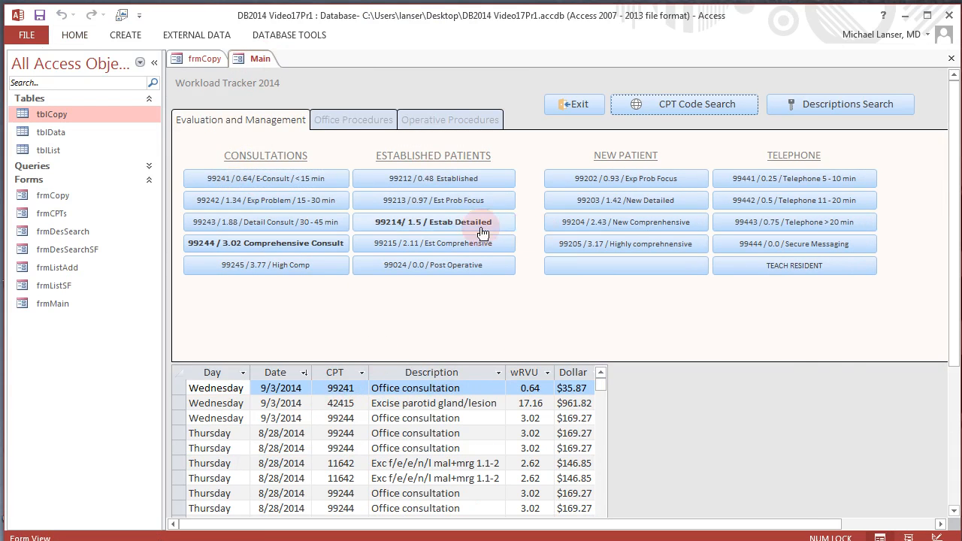
# Step: Switch the main form to Design View and place a new command button above the tabbed pages, beside the Exit button
pyautogui.click(335, 121)
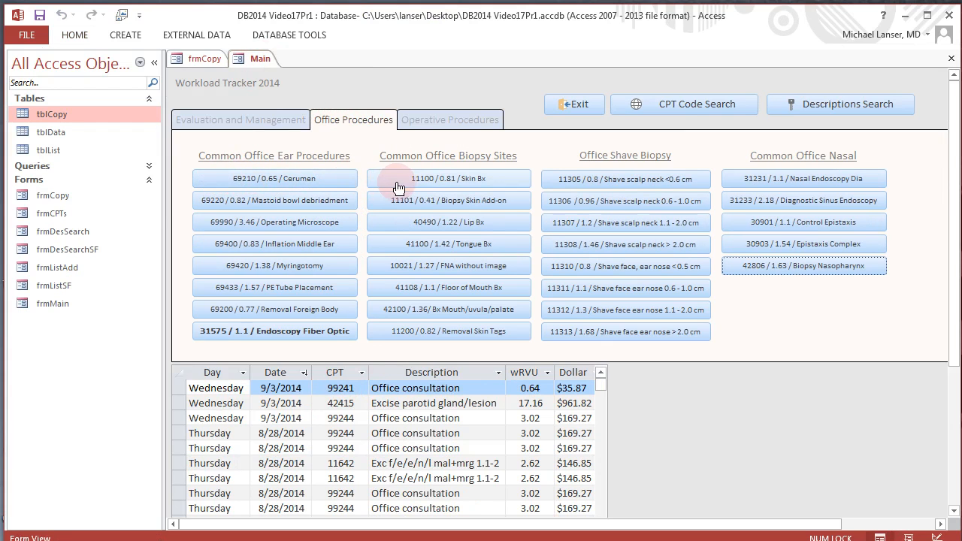
pyautogui.rightClick(254, 63)
pyautogui.click(307, 160)
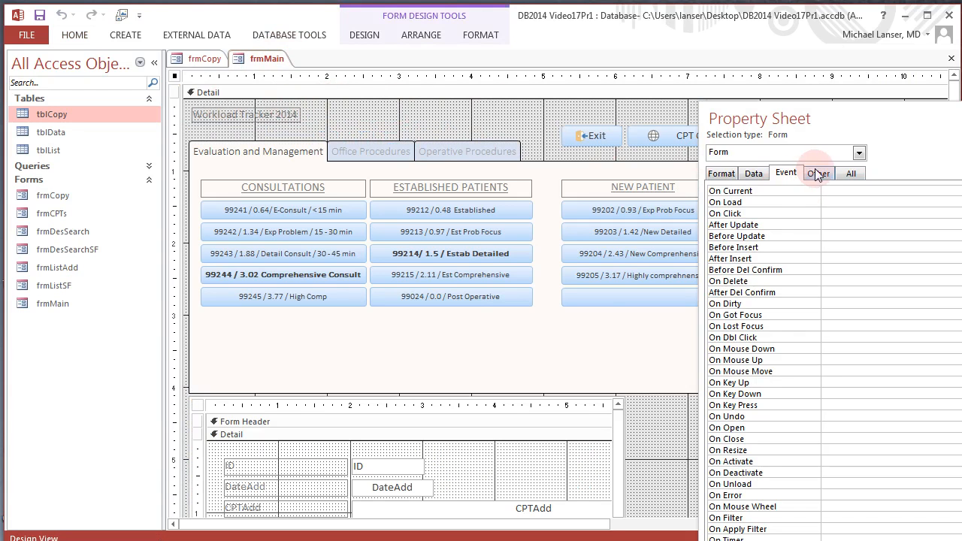
pyautogui.click(362, 38)
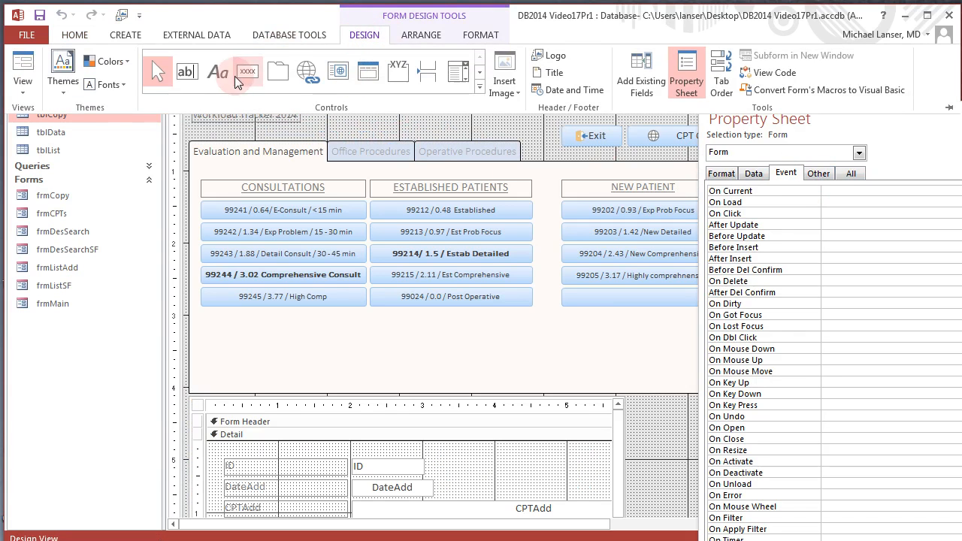
pyautogui.click(247, 71)
pyautogui.click(492, 127)
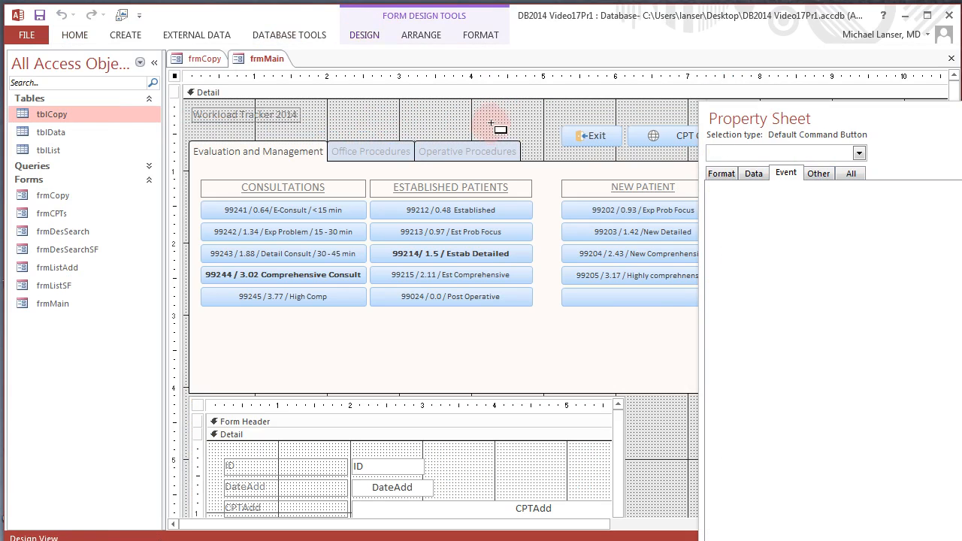
pyautogui.click(492, 121)
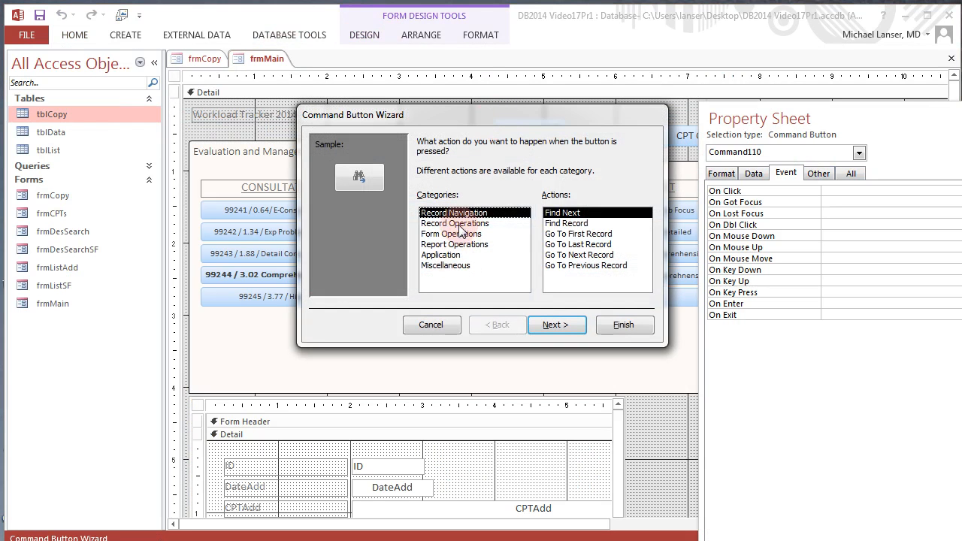
# Step: Configure the new button to open frmCopy and show all its records
pyautogui.click(449, 234)
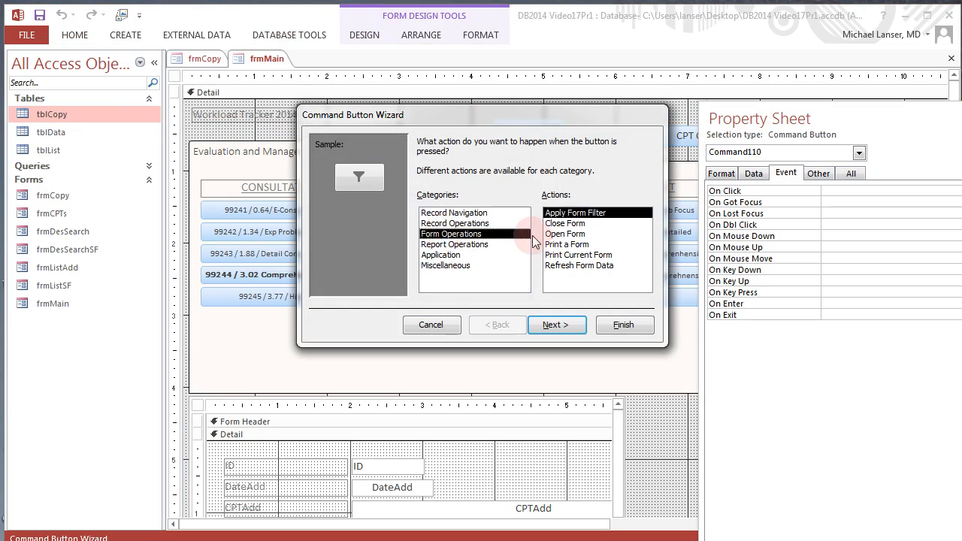
pyautogui.click(565, 235)
pyautogui.click(560, 325)
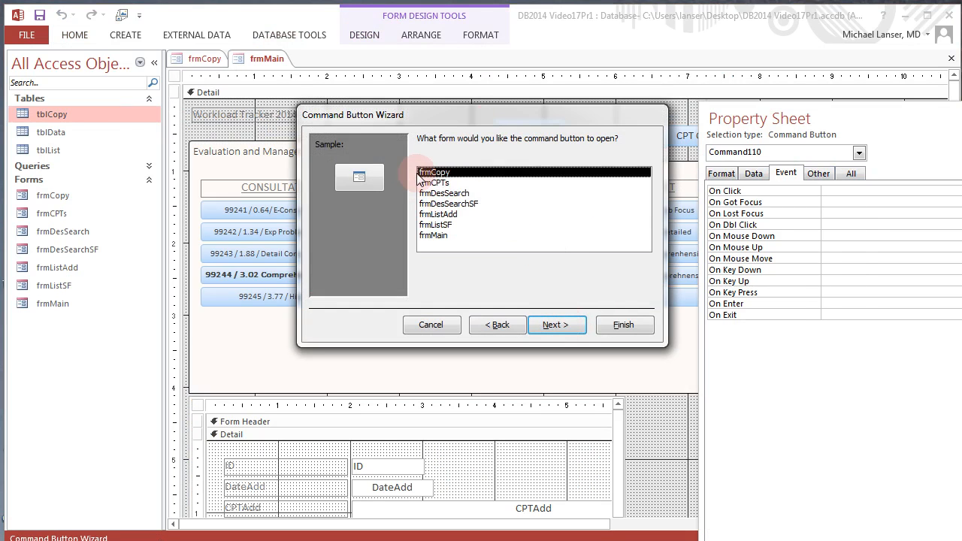
pyautogui.click(566, 329)
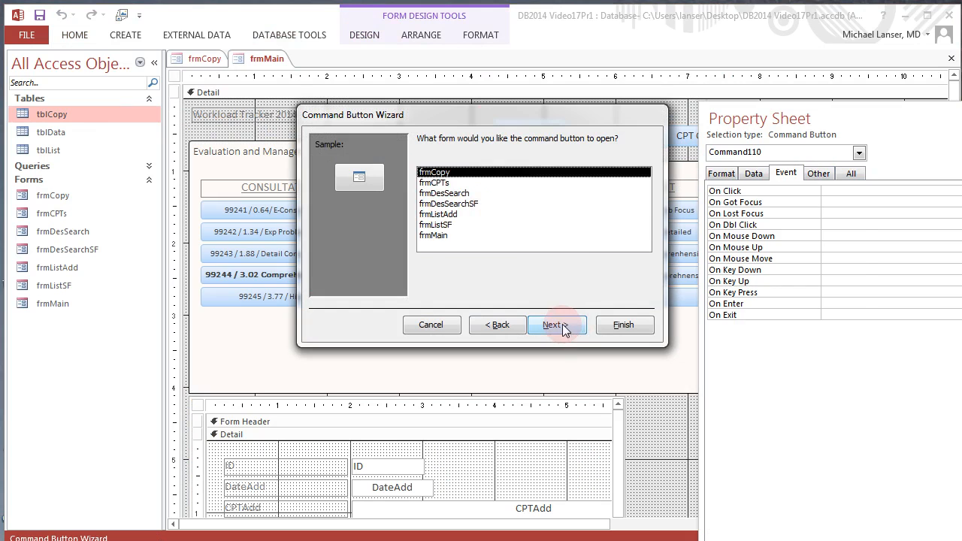
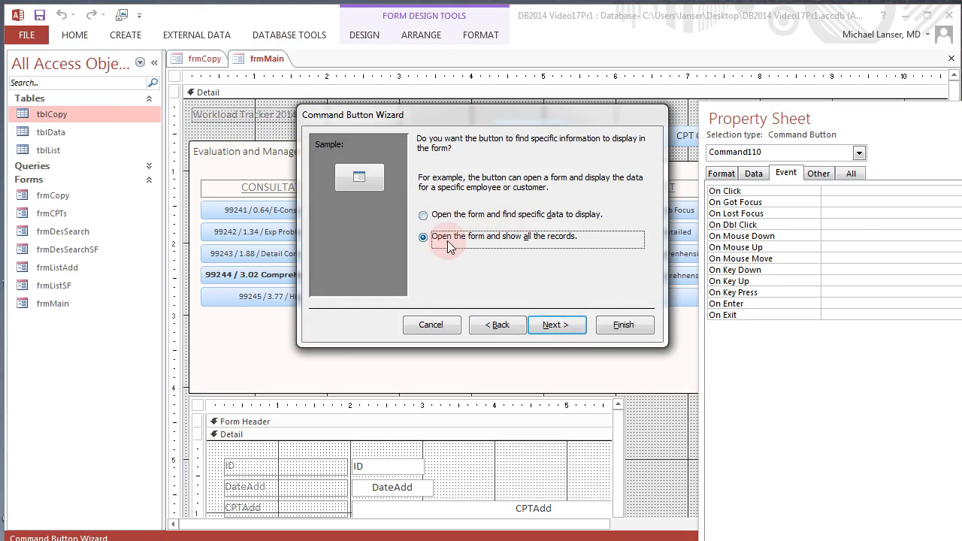
pyautogui.click(557, 324)
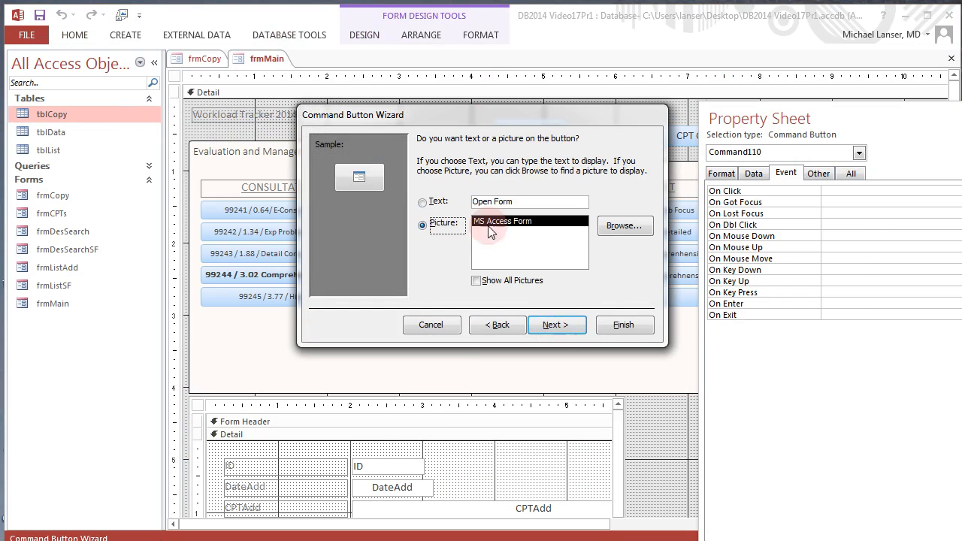
# Step: Give the new button the text caption Copy and finish the Command Button Wizard
pyautogui.click(422, 202)
pyautogui.moveTo(522, 202); pyautogui.dragTo(418, 194)
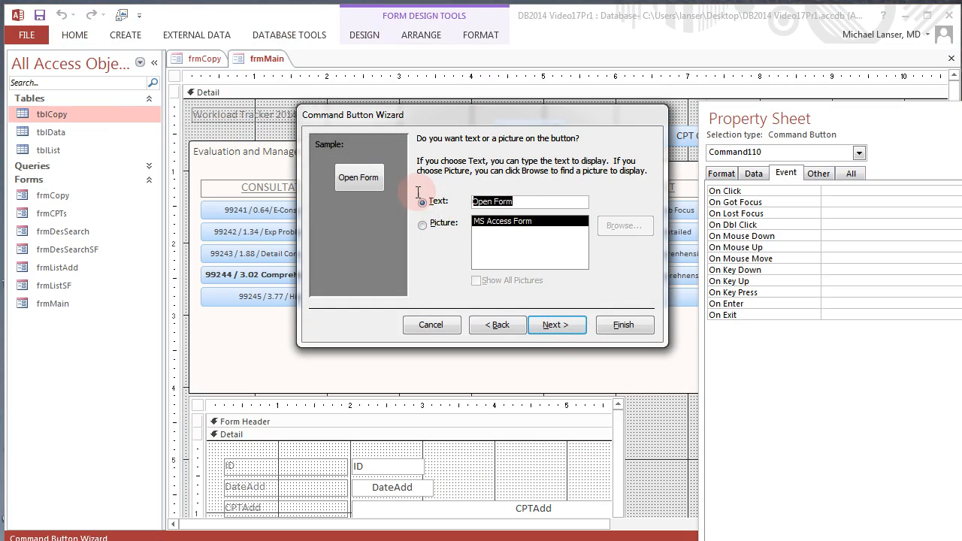
pyautogui.write('CO')
pyautogui.press('BackSpace')
pyautogui.write('opy')
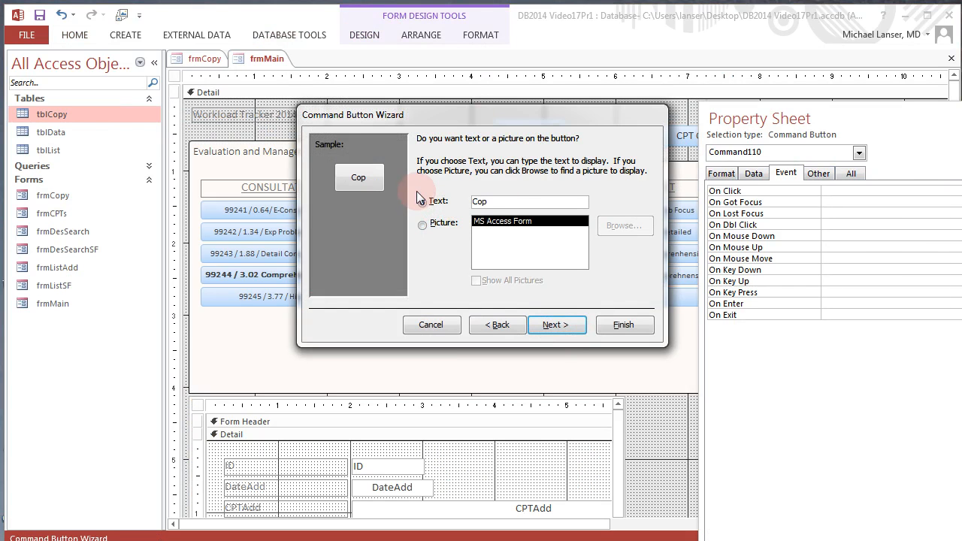
pyautogui.click(620, 324)
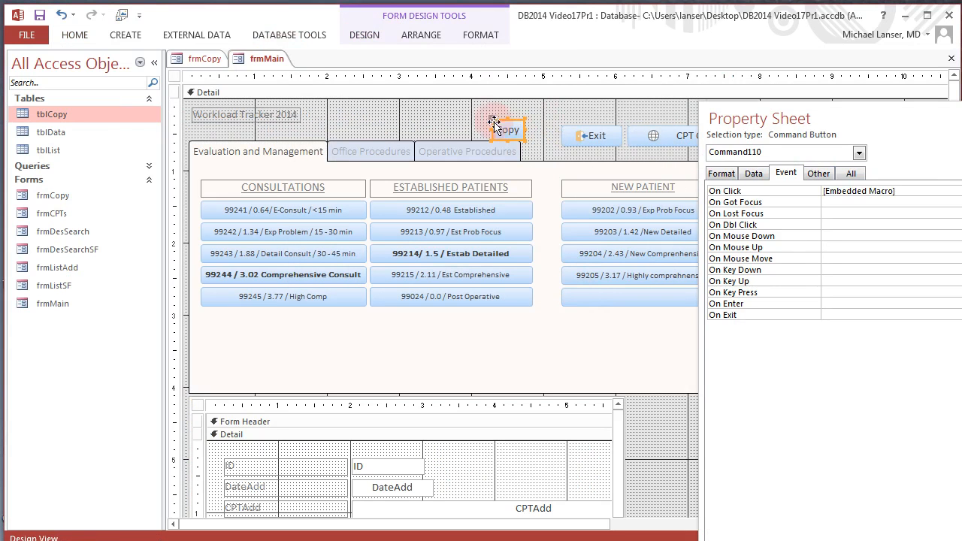
# Step: Move the Copy button directly next to the Exit button, save frmMain and display it in Form View
pyautogui.moveTo(491, 120); pyautogui.dragTo(526, 129)
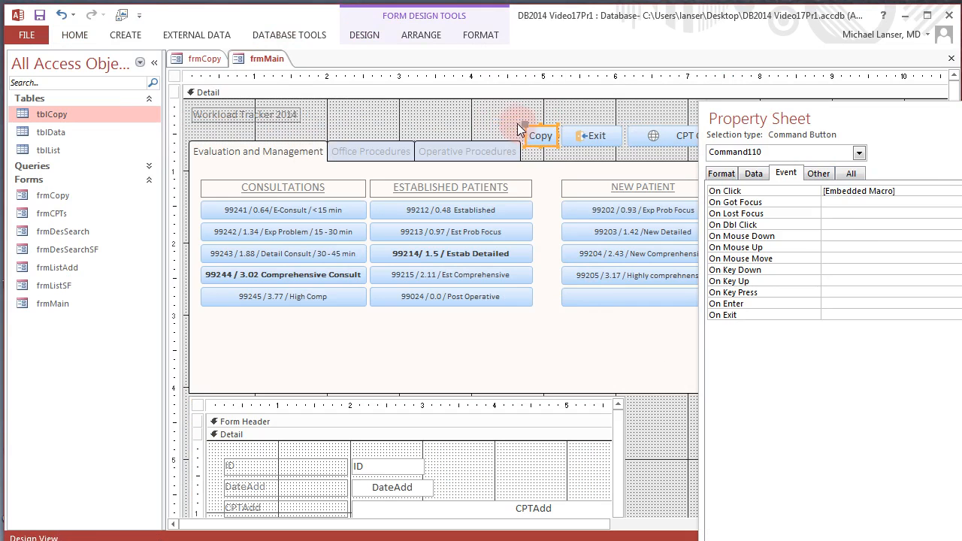
pyautogui.click(503, 120)
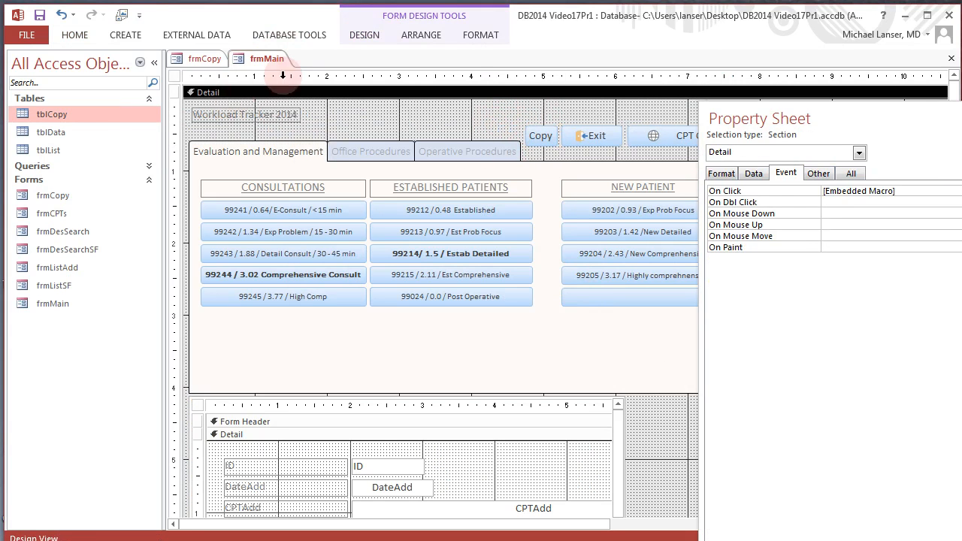
pyautogui.rightClick(267, 60)
pyautogui.click(275, 66)
pyautogui.rightClick(275, 66)
pyautogui.click(274, 127)
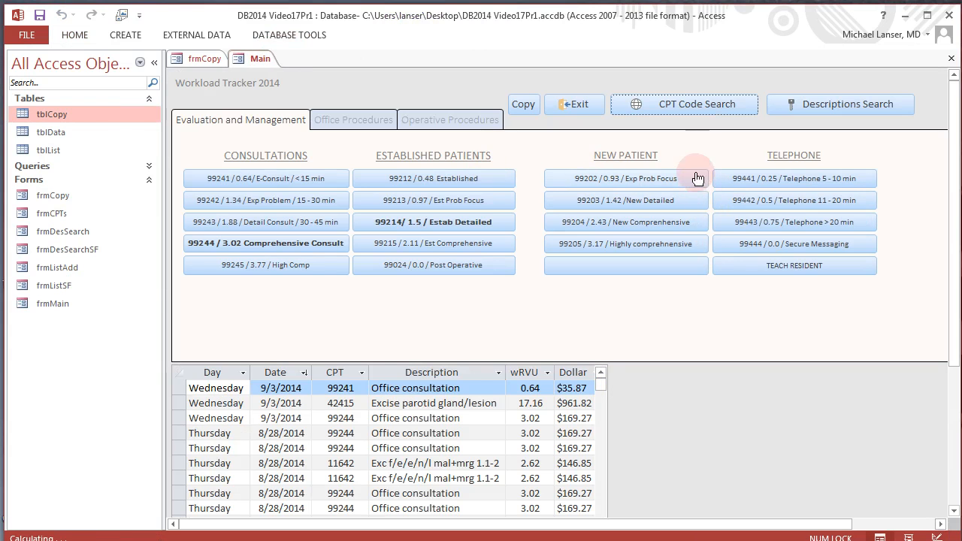
# Step: Look over the CPT code buttons on the Operative Procedures and Office Procedures pages
pyautogui.click(425, 118)
pyautogui.click(258, 185)
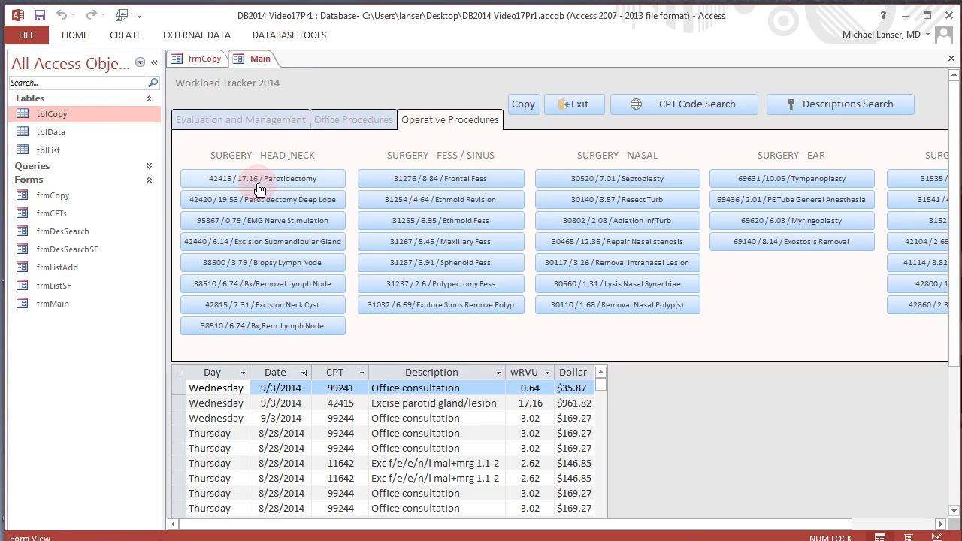
pyautogui.click(343, 119)
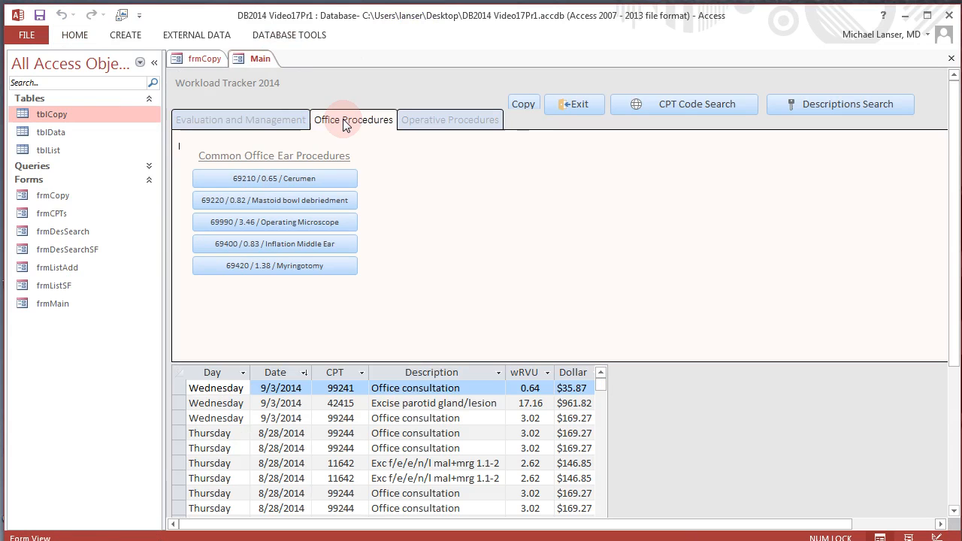
pyautogui.click(280, 180)
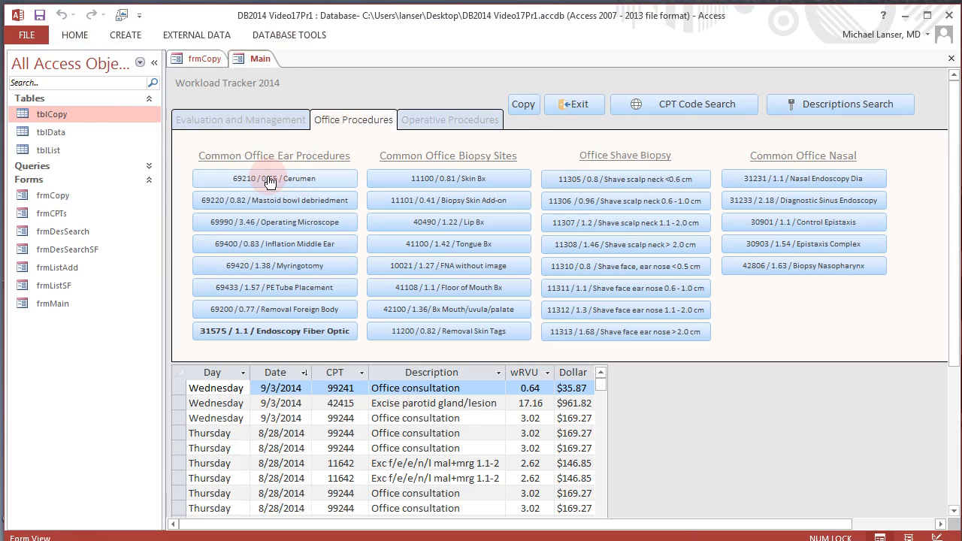
pyautogui.click(239, 183)
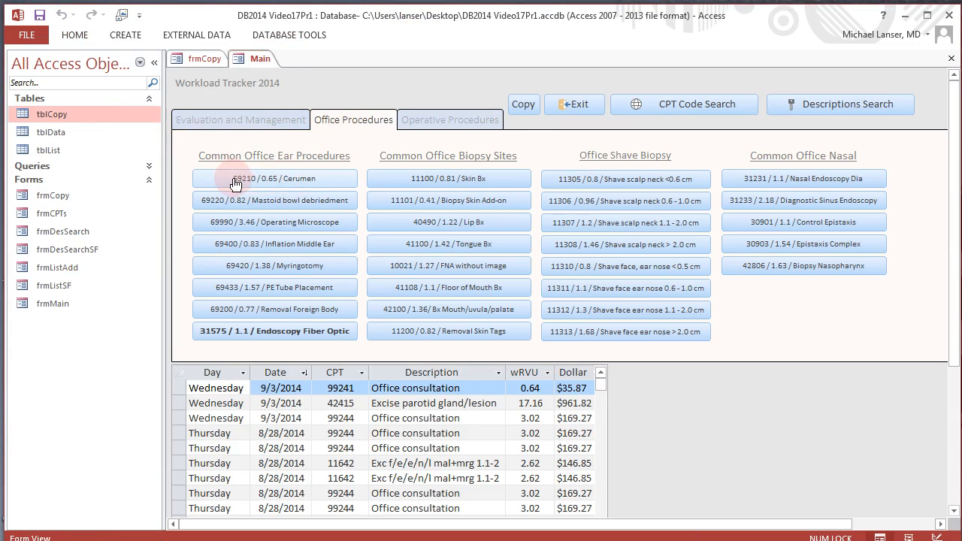
pyautogui.click(267, 182)
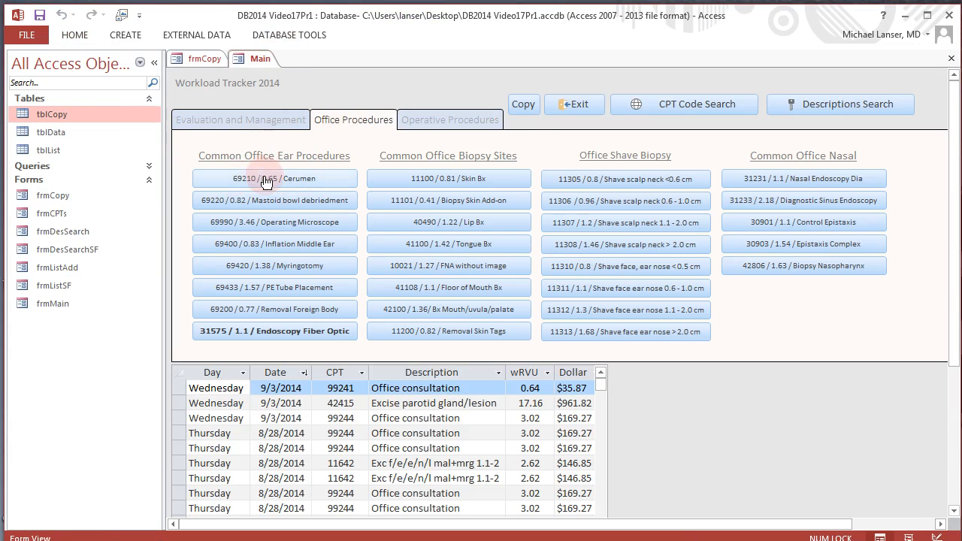
pyautogui.click(326, 126)
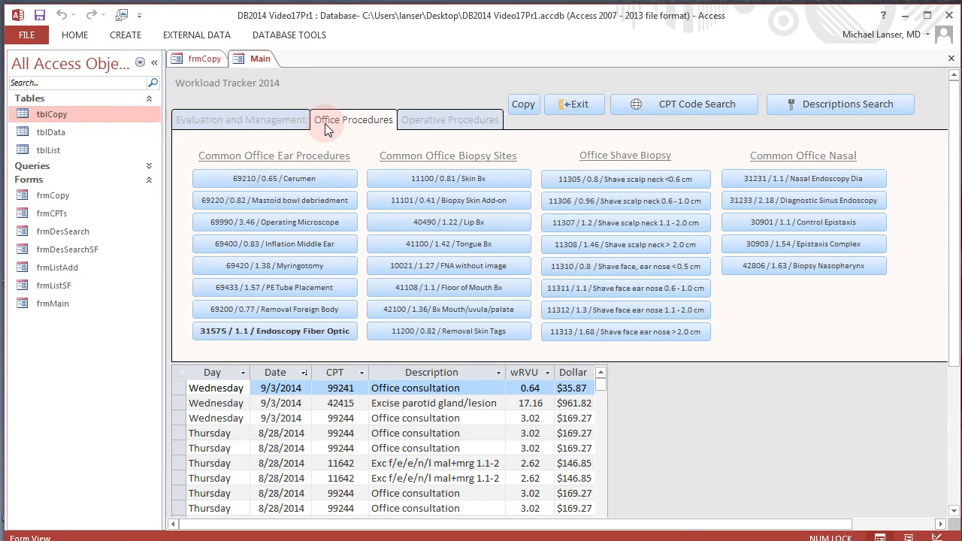
# Step: Open frmCopy with the new Copy button and go to the Office Pro Tab record
pyautogui.click(524, 103)
pyautogui.click(403, 103)
pyautogui.click(333, 100)
pyautogui.click(540, 111)
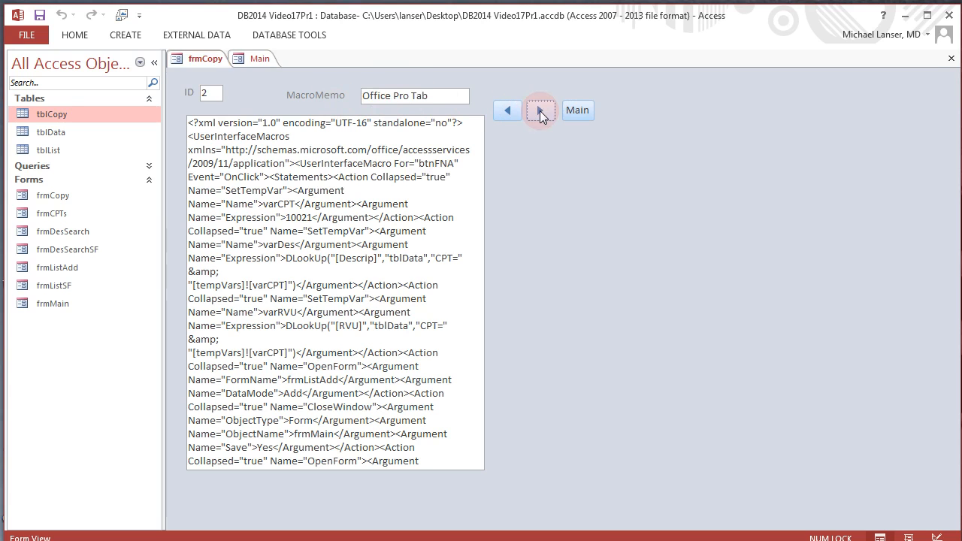
# Step: Copy the complete macro text of the Office Pro Tab record
pyautogui.click(399, 98)
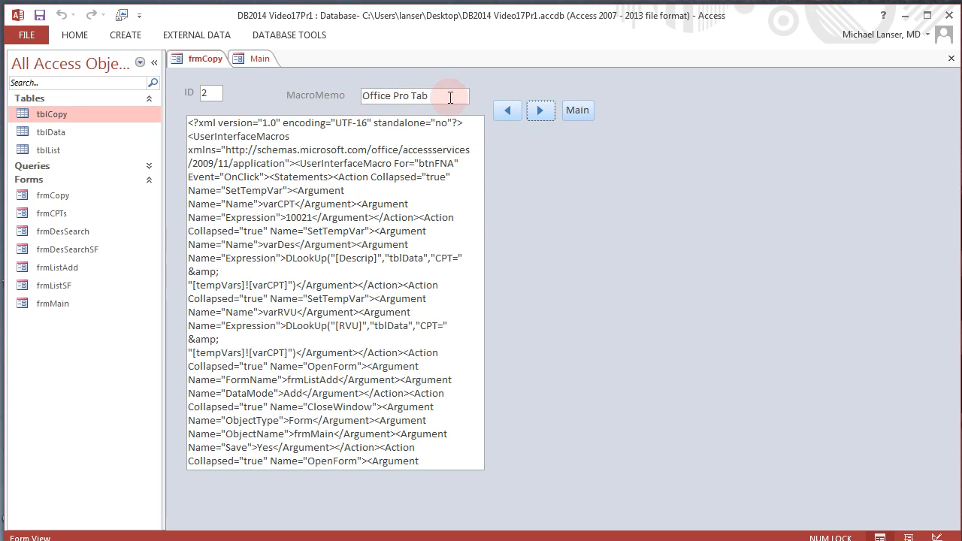
pyautogui.press('Tab')
pyautogui.click(401, 233)
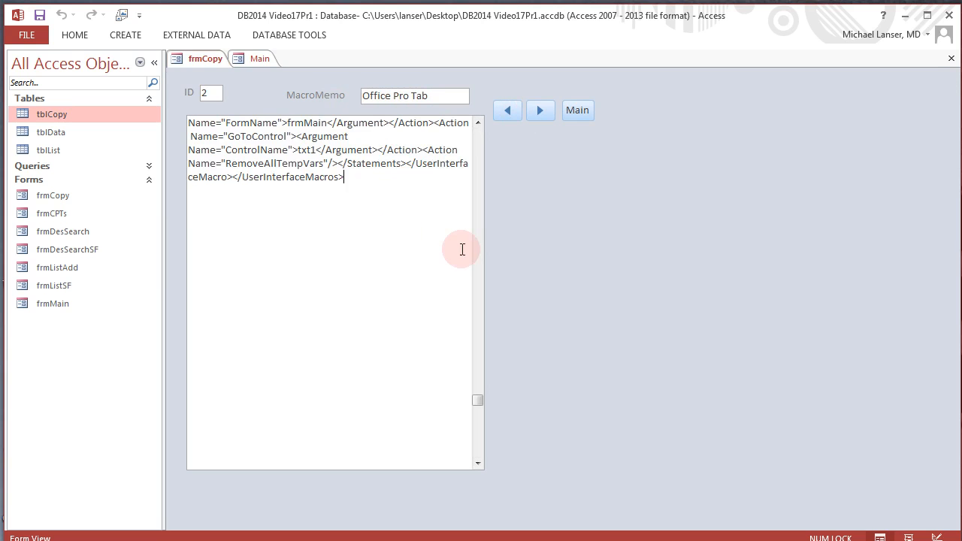
pyautogui.moveTo(453, 237); pyautogui.dragTo(135, 19)
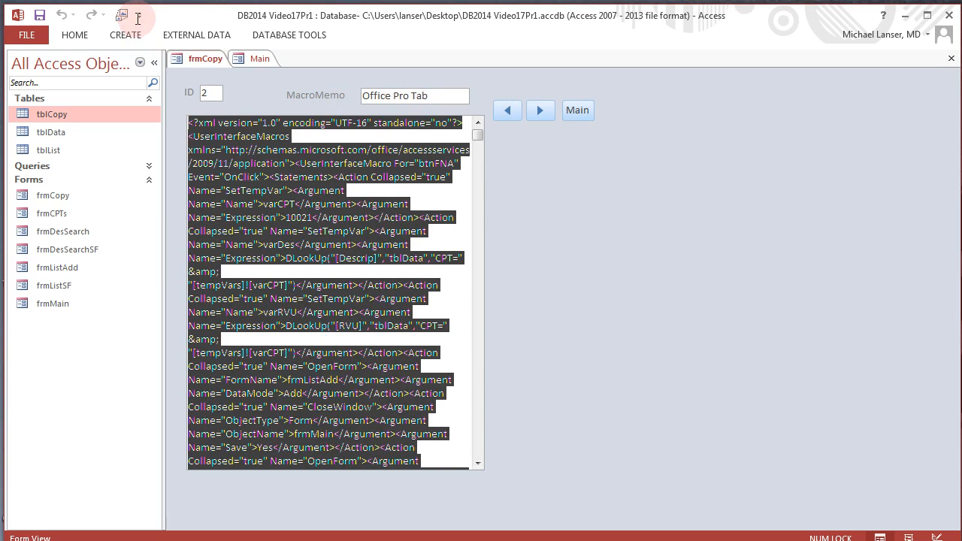
pyautogui.rightClick(257, 161)
pyautogui.click(300, 187)
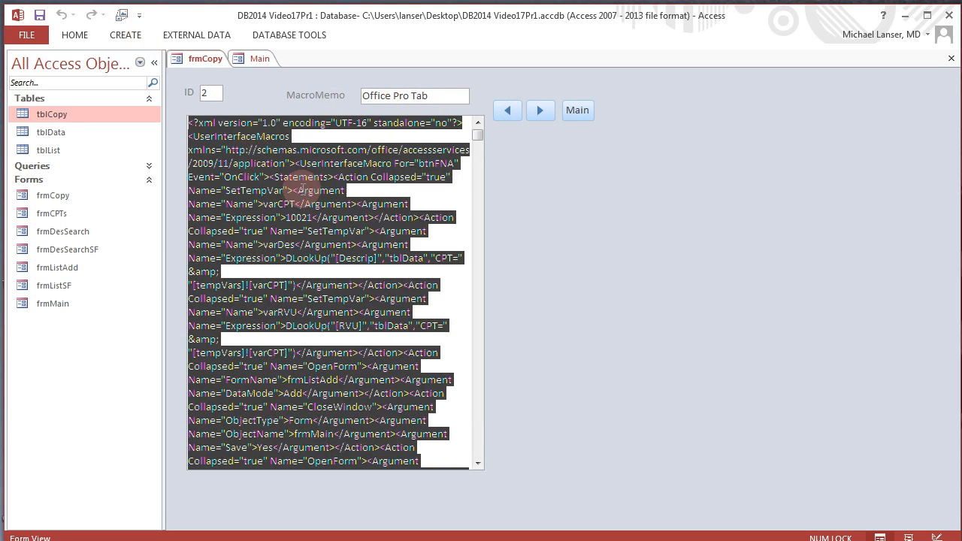
# Step: Return to frmMain, show it in Layout View and paste the copied macro into the On Click event of the 69210 Cerumen button
pyautogui.click(579, 110)
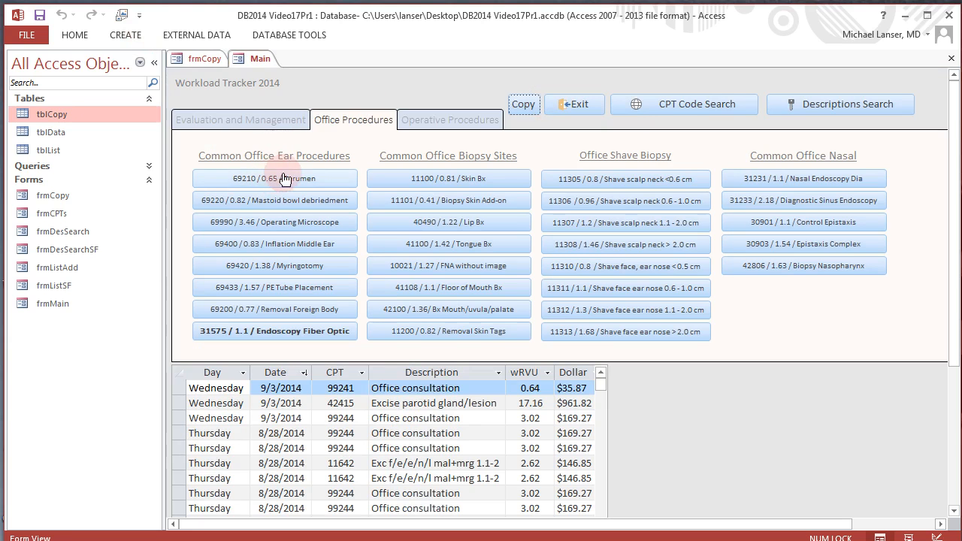
pyautogui.rightClick(262, 60)
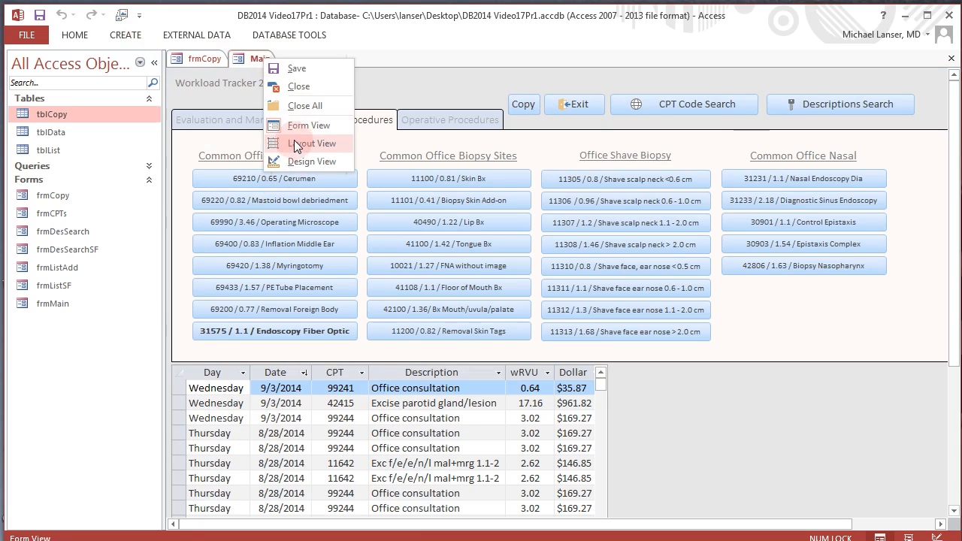
pyautogui.click(295, 145)
pyautogui.click(278, 178)
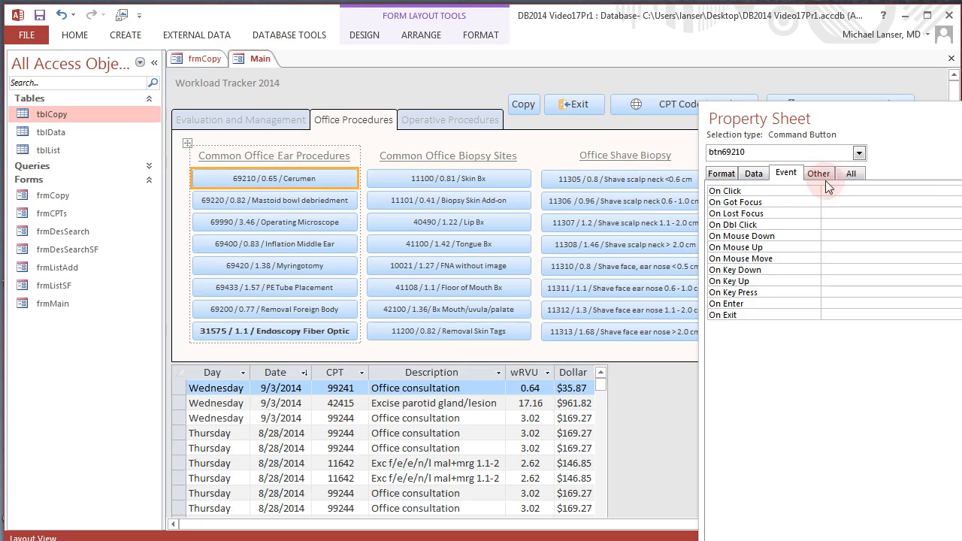
pyautogui.moveTo(869, 124); pyautogui.dragTo(751, 118)
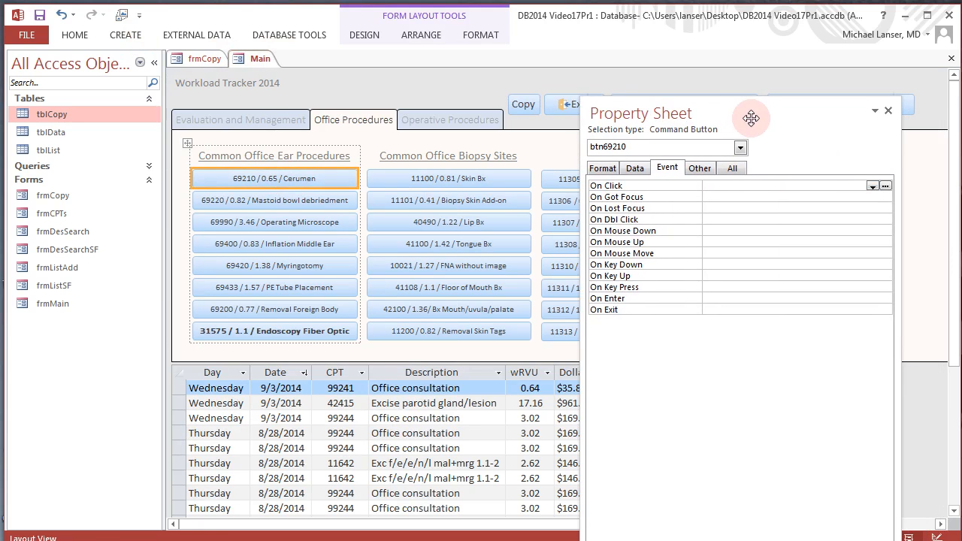
pyautogui.click(884, 186)
pyautogui.click(472, 308)
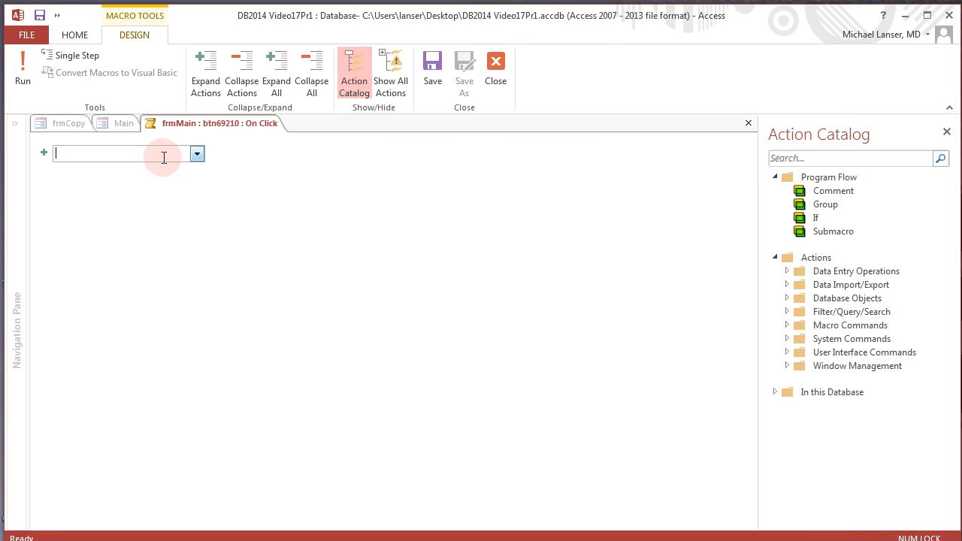
pyautogui.hotkey('ctrl', 'v')
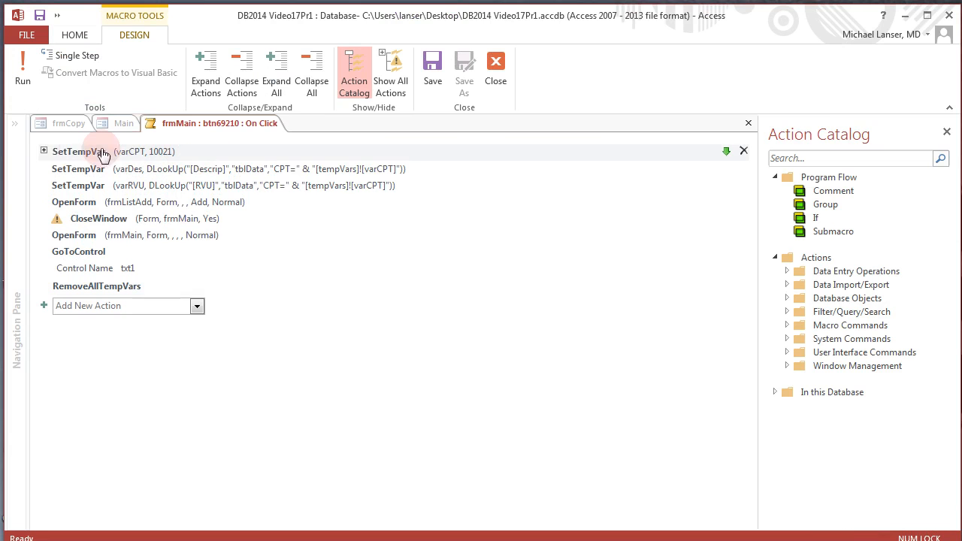
# Step: Set the varCPT expression in the Cerumen button's On Click macro to 69210, then save and close the macro
pyautogui.click(43, 153)
pyautogui.click(153, 187)
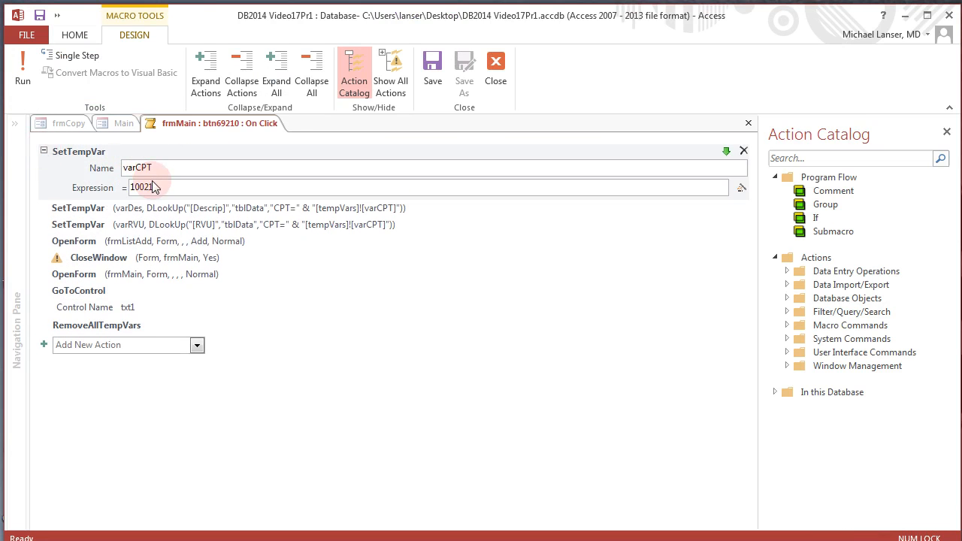
pyautogui.click(496, 76)
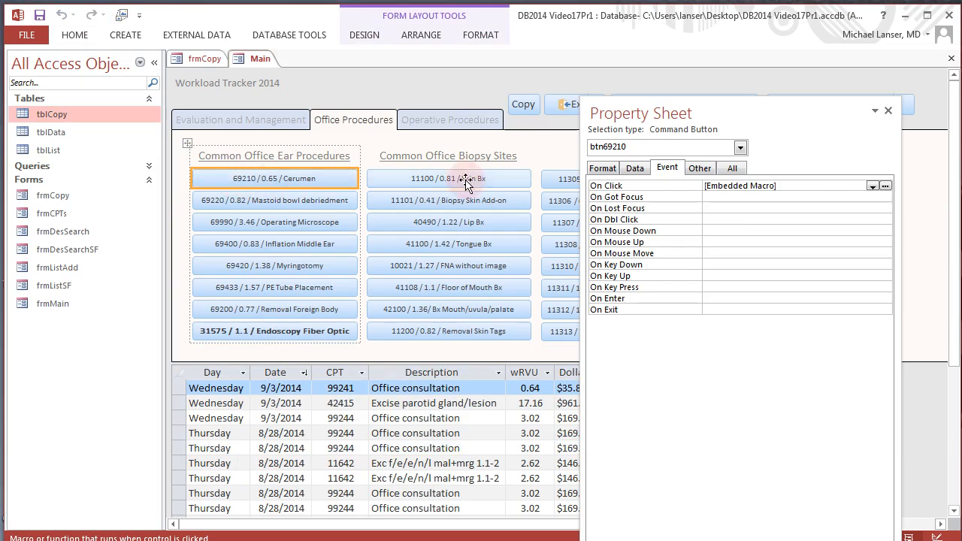
pyautogui.click(885, 185)
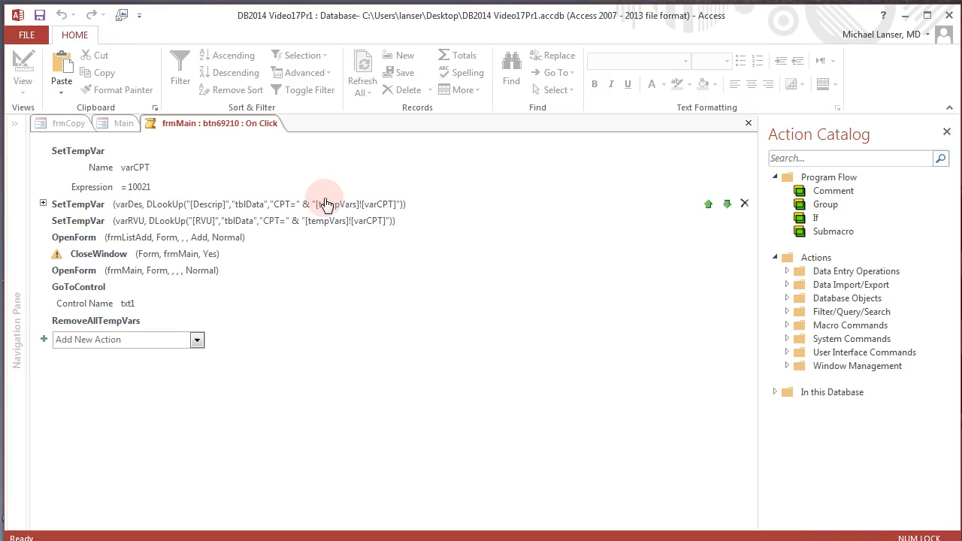
pyautogui.click(146, 187)
pyautogui.write('69210')
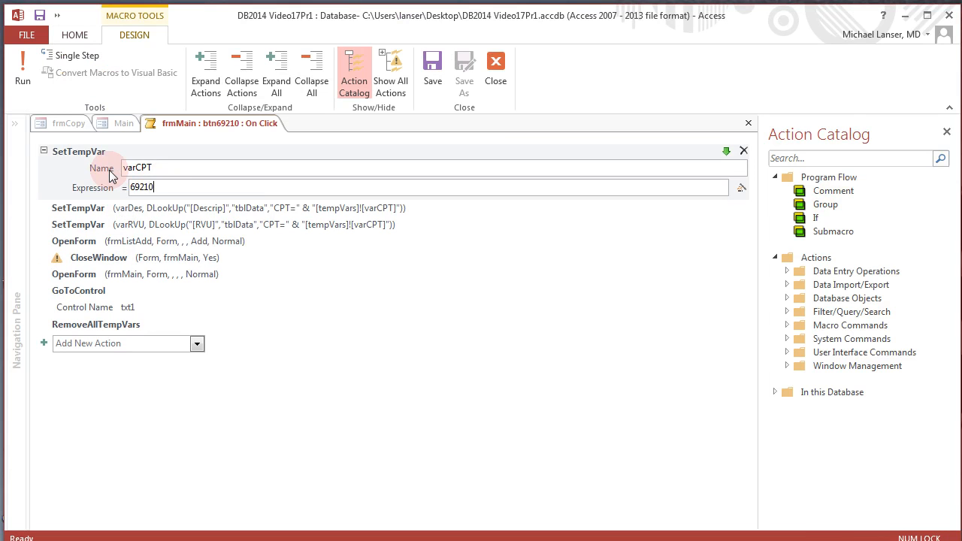
pyautogui.click(430, 77)
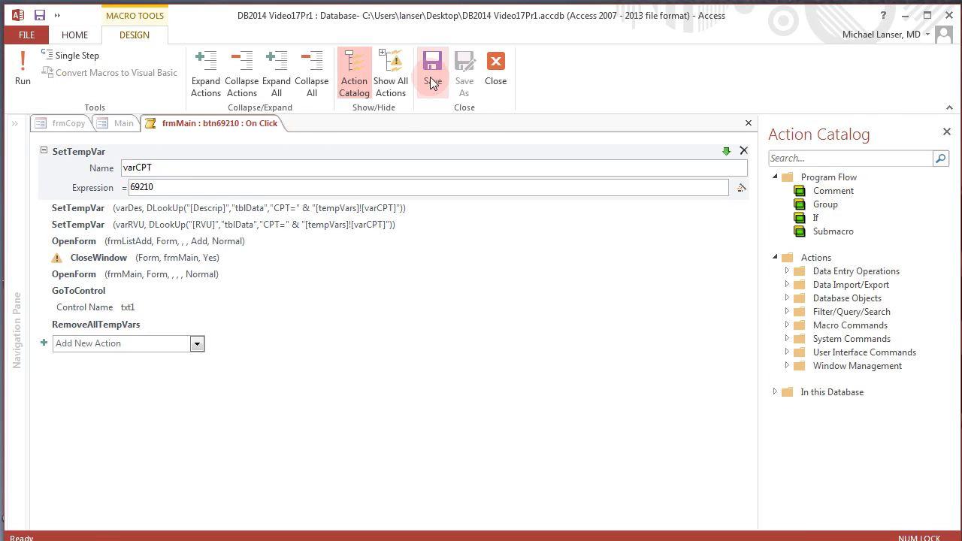
pyautogui.click(494, 89)
# Step: Display frmMain in Form View and test the 69210 Cerumen button
pyautogui.rightClick(248, 68)
pyautogui.click(258, 60)
pyautogui.rightClick(258, 60)
pyautogui.click(290, 122)
pyautogui.click(291, 178)
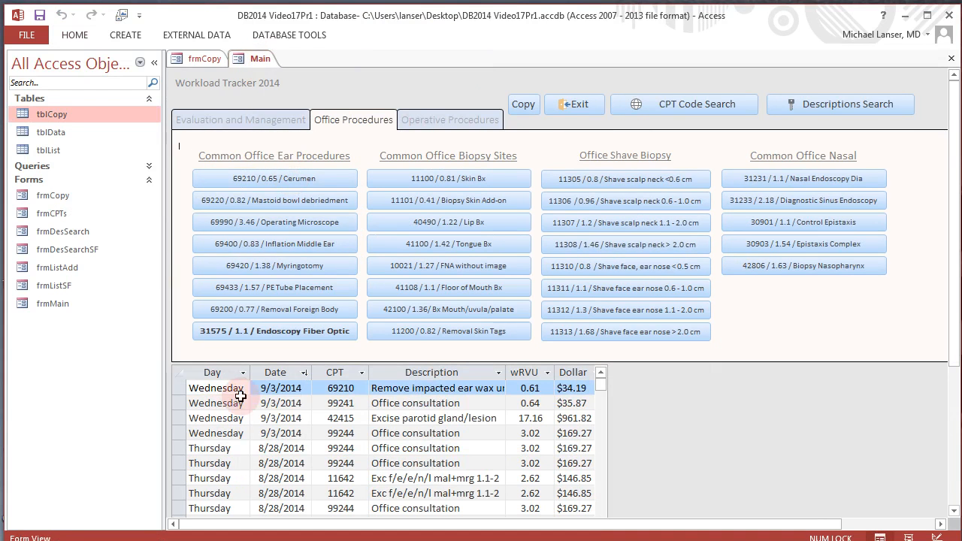
# Step: Fit the Description column to its text and widen the list subform in Design View to about the 8 mark on the ruler
pyautogui.doubleClick(506, 372)
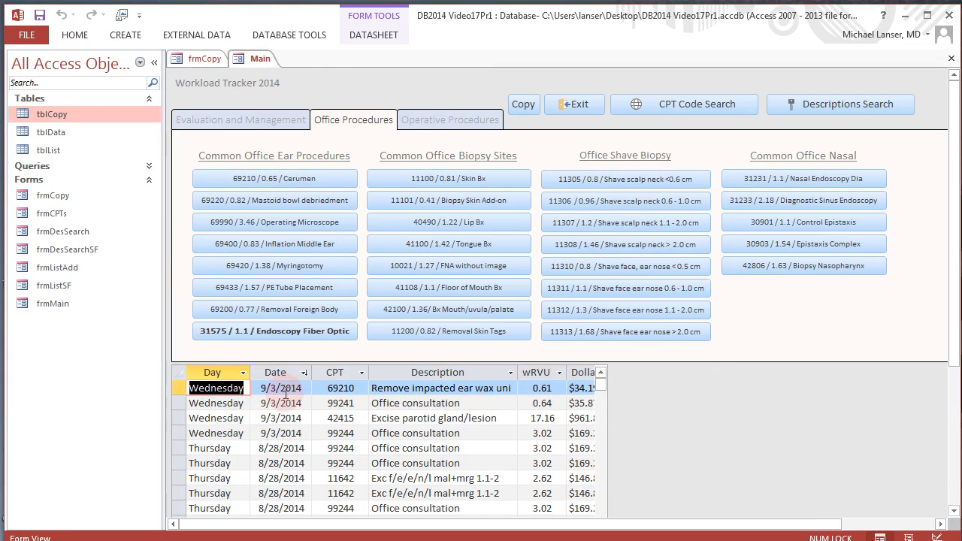
pyautogui.rightClick(257, 58)
pyautogui.click(301, 161)
pyautogui.moveTo(637, 114); pyautogui.dragTo(672, 199)
pyautogui.click(924, 197)
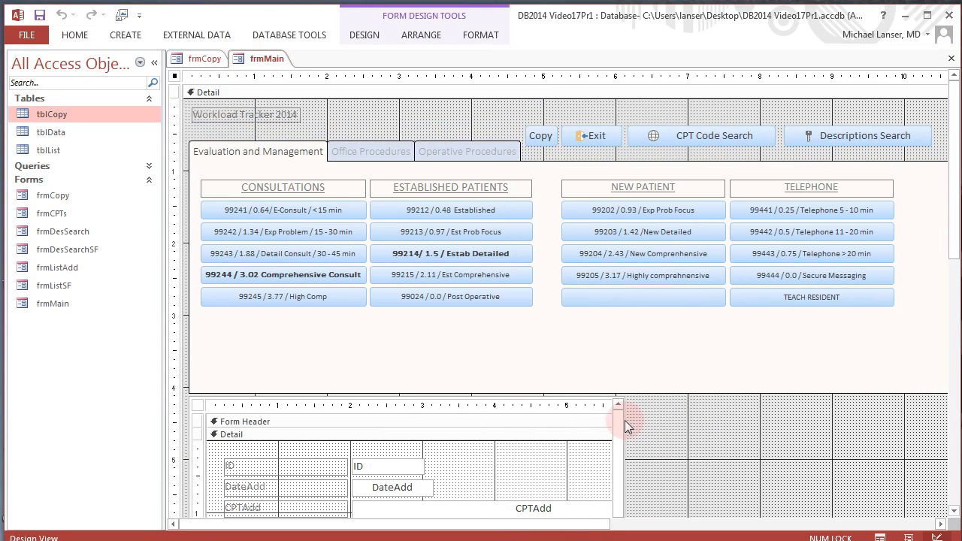
pyautogui.scroll(-3, 948, 513)
pyautogui.click(412, 404)
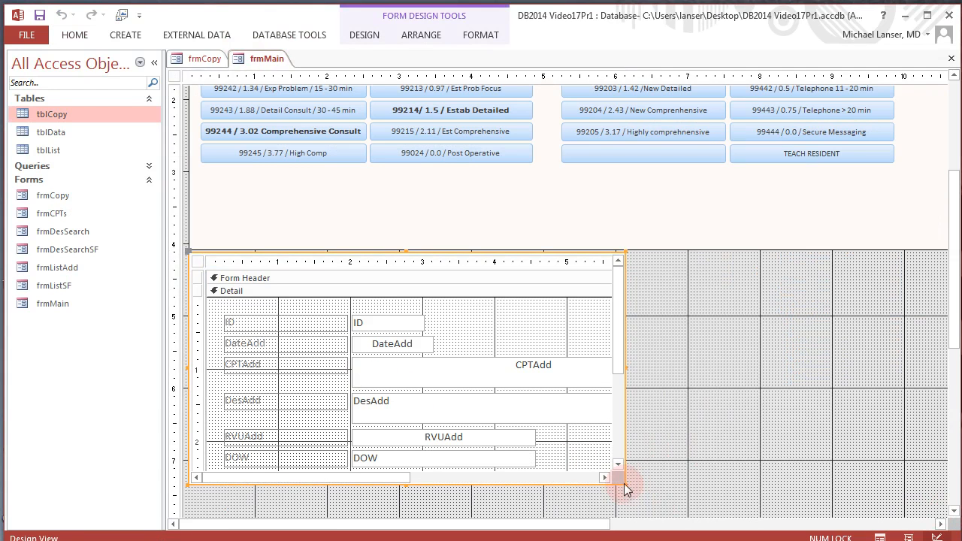
pyautogui.moveTo(624, 481); pyautogui.dragTo(760, 478)
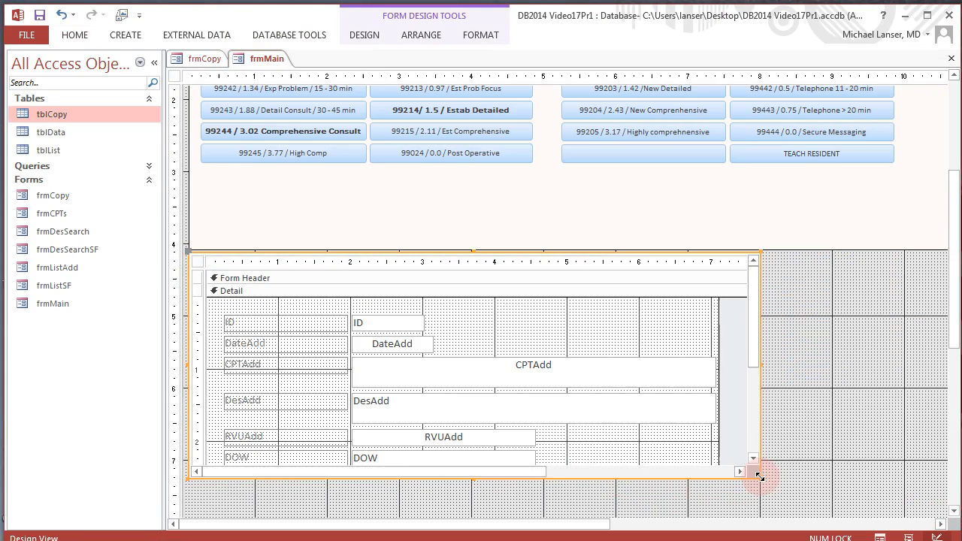
pyautogui.rightClick(264, 64)
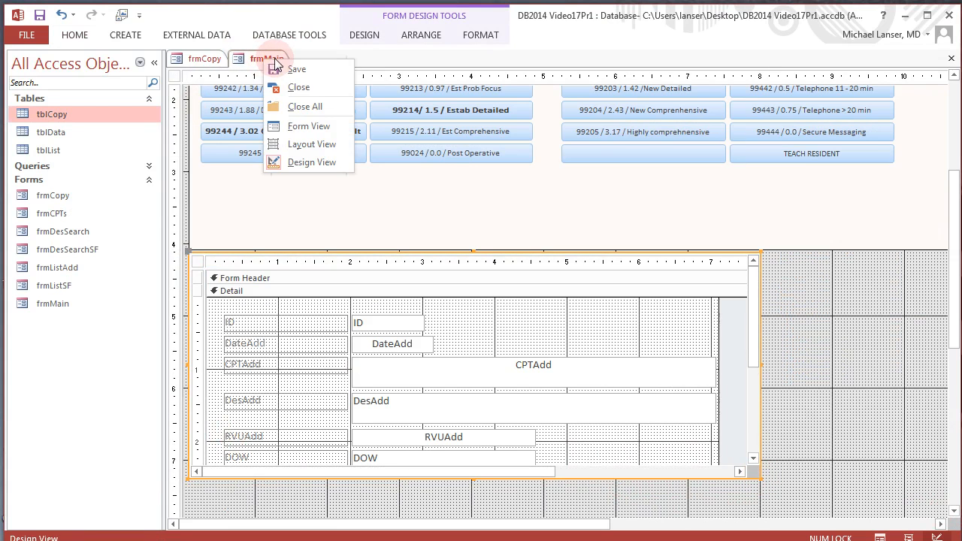
pyautogui.rightClick(273, 60)
pyautogui.click(311, 126)
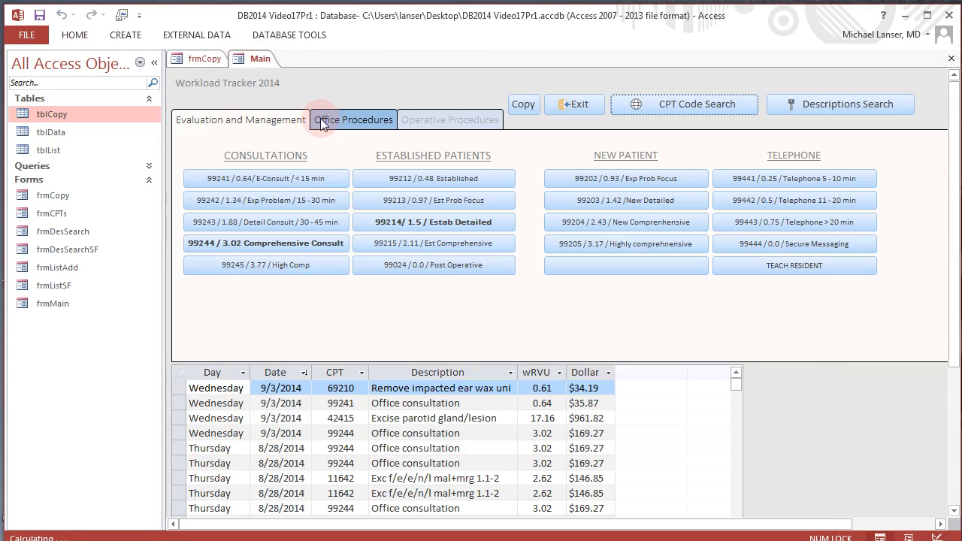
pyautogui.click(301, 388)
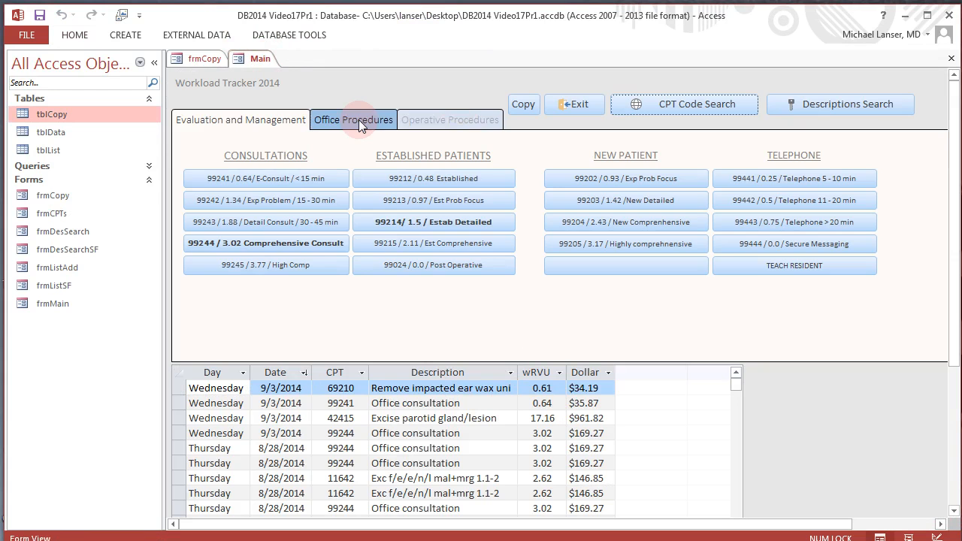
# Step: Examine the On Click macro of the 42415 Parotidectomy button on the Operative Procedures page and close it unchanged
pyautogui.click(416, 121)
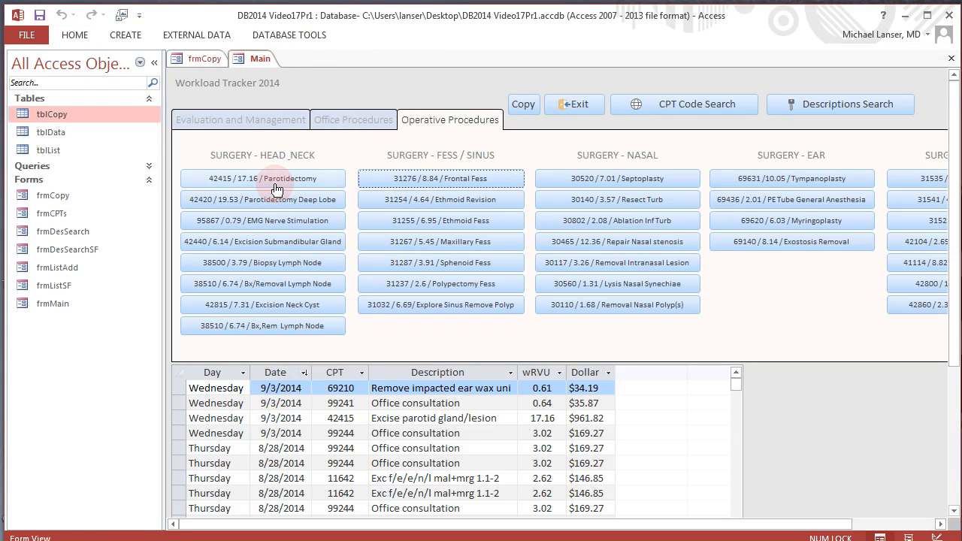
pyautogui.rightClick(260, 59)
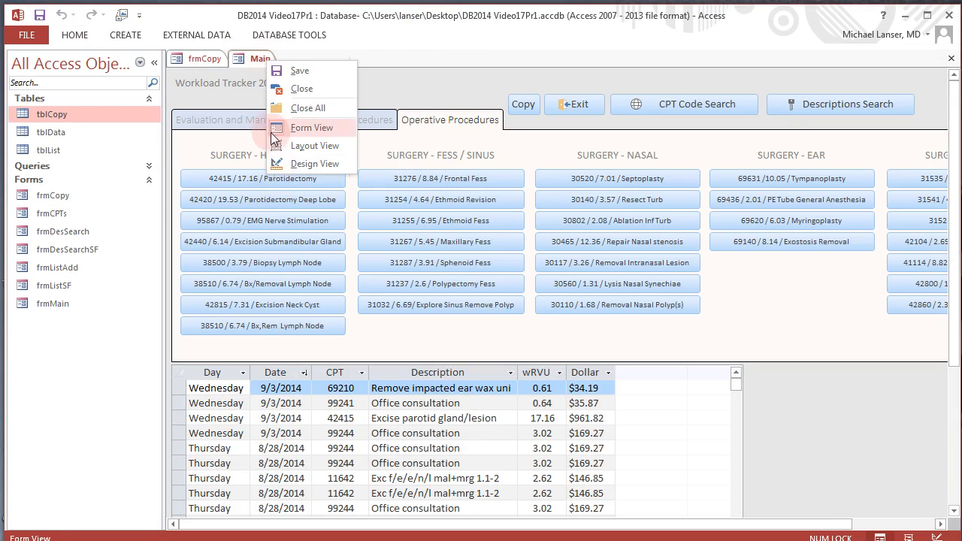
pyautogui.click(286, 145)
pyautogui.click(275, 181)
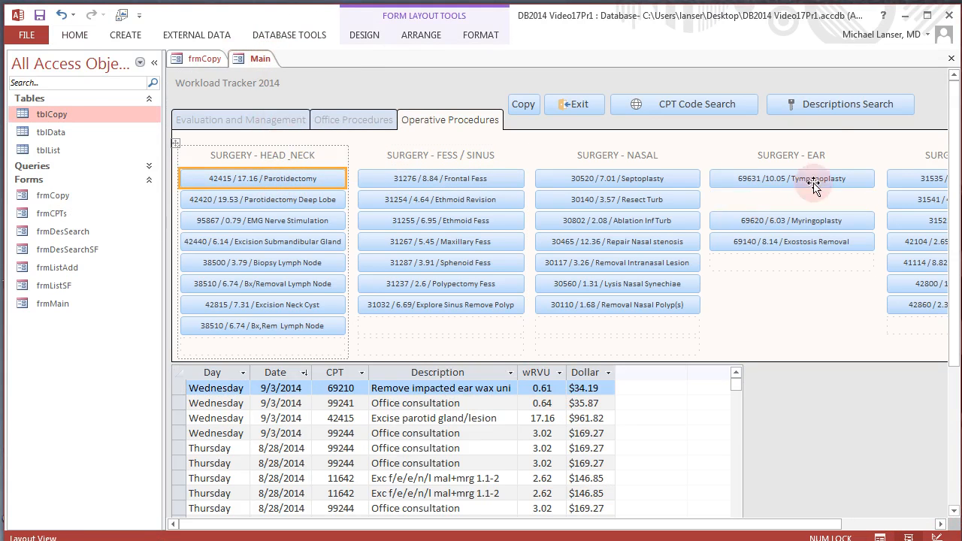
pyautogui.click(404, 36)
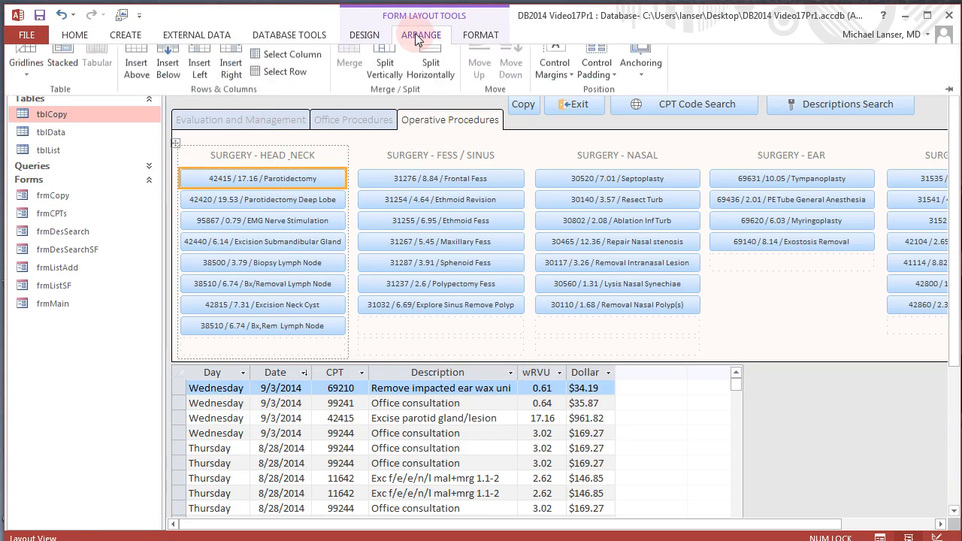
pyautogui.click(365, 35)
pyautogui.click(776, 81)
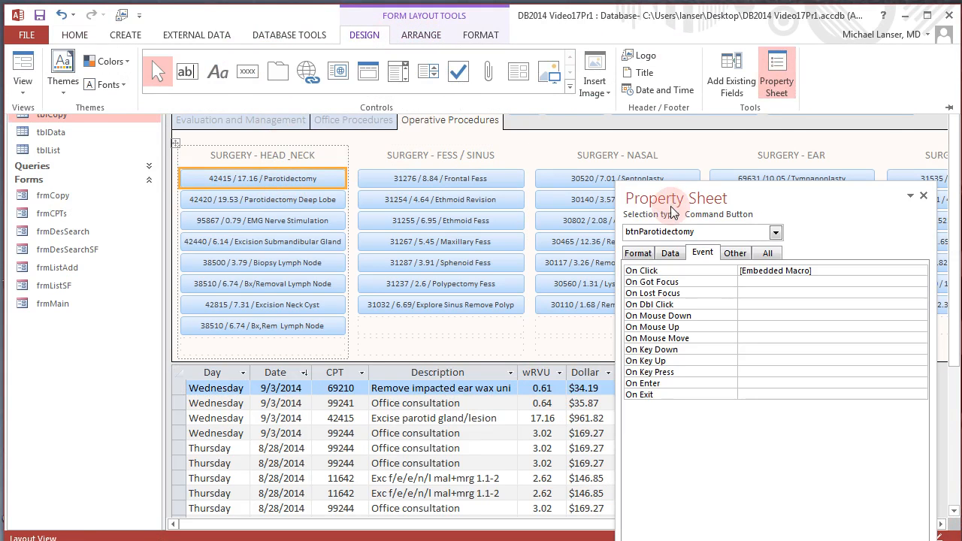
pyautogui.moveTo(670, 200); pyautogui.dragTo(504, 170)
pyautogui.click(691, 221)
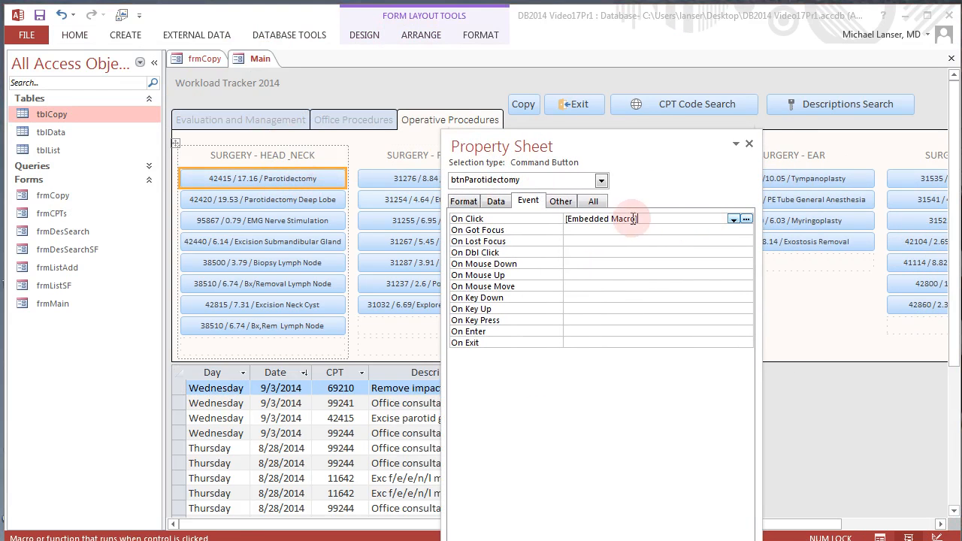
pyautogui.click(745, 219)
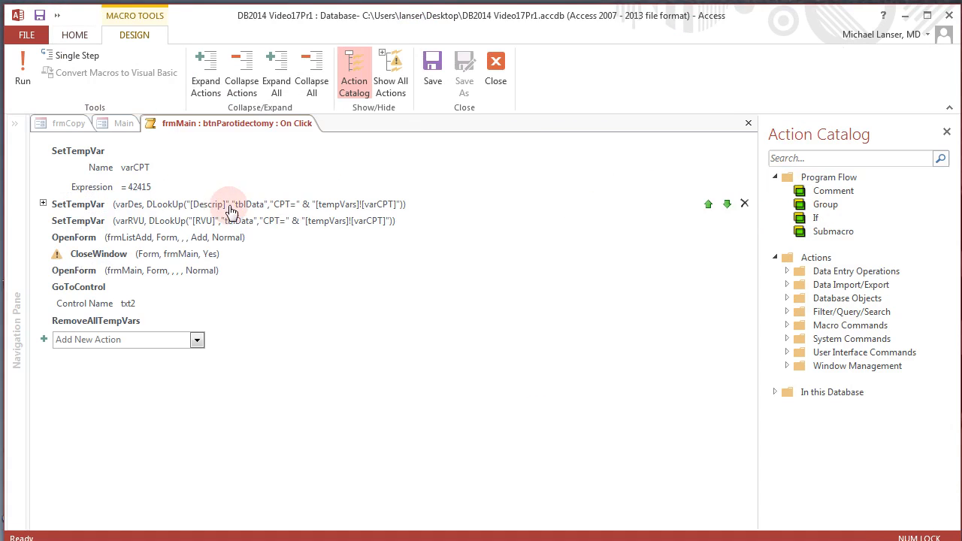
pyautogui.click(497, 67)
# Step: Check the On Click event of the 30520 Septoplasty button and return frmMain to Form View
pyautogui.moveTo(488, 157); pyautogui.dragTo(481, 216)
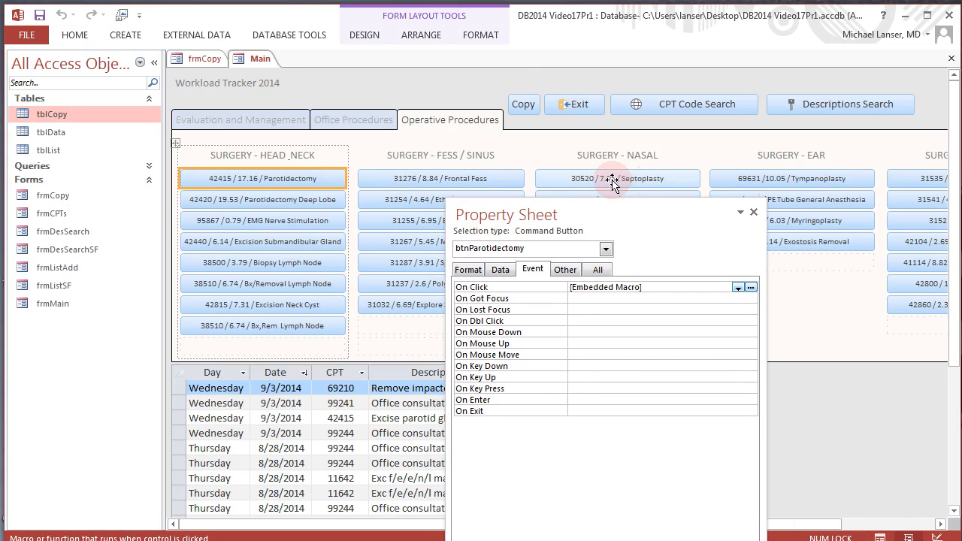
pyautogui.click(575, 179)
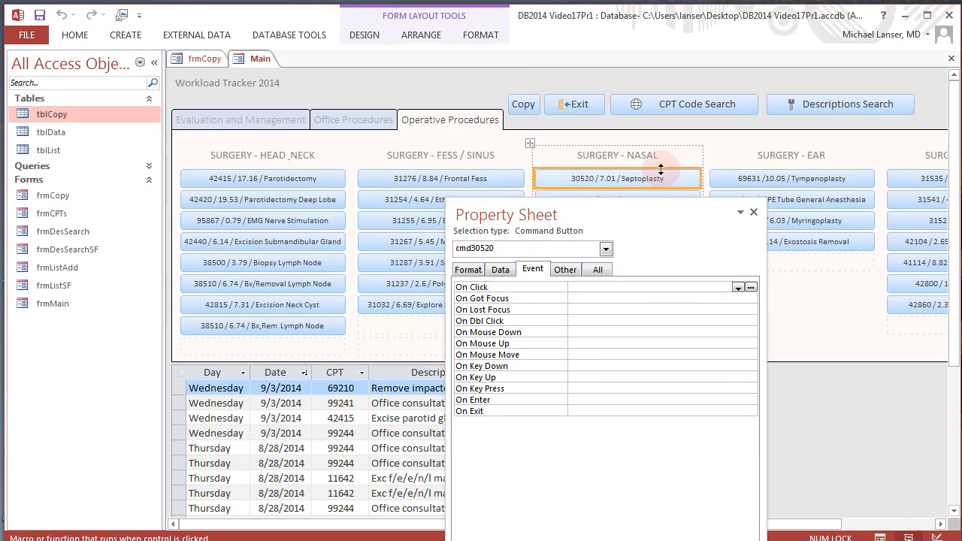
pyautogui.rightClick(260, 59)
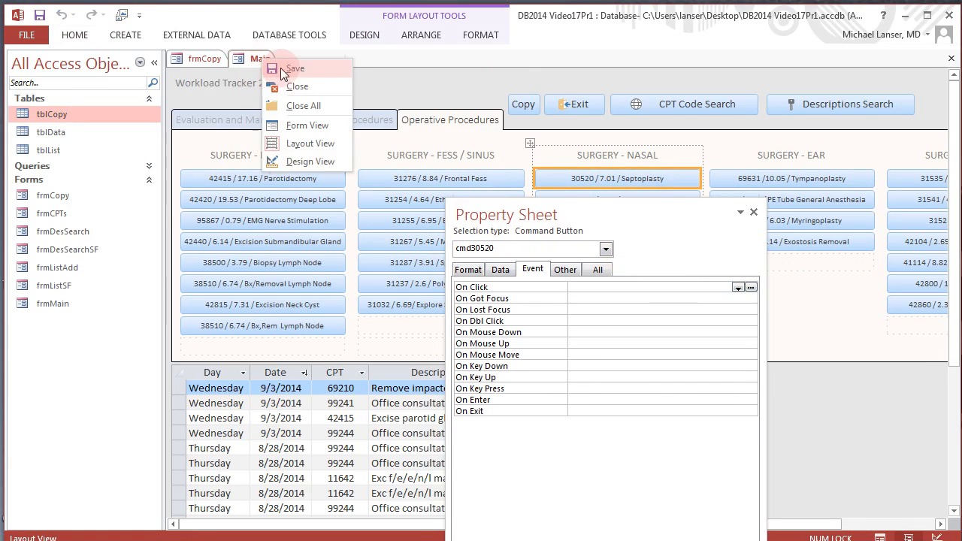
pyautogui.click(309, 125)
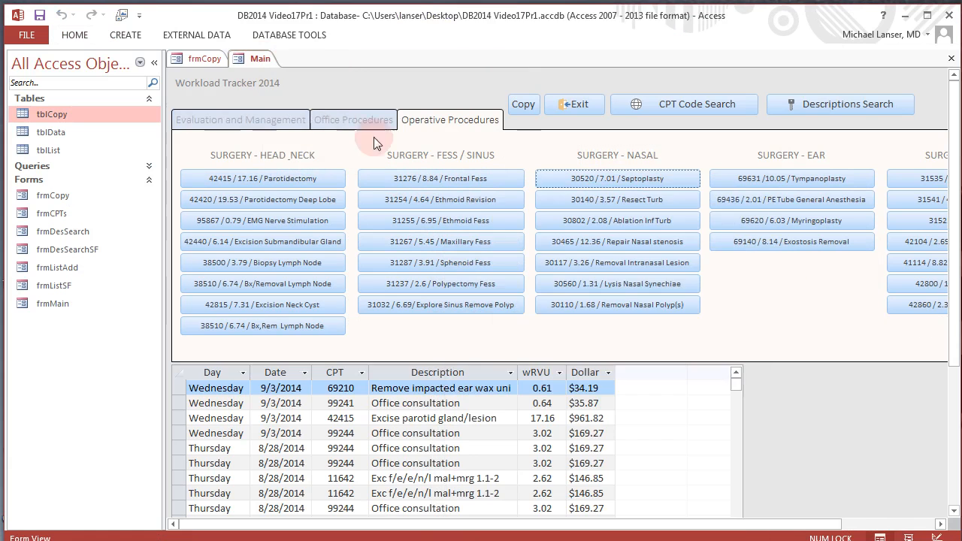
# Step: Open frmCopy at the Op Pro Tab record, copy its complete macro text and return to frmMain
pyautogui.click(535, 107)
pyautogui.click(538, 111)
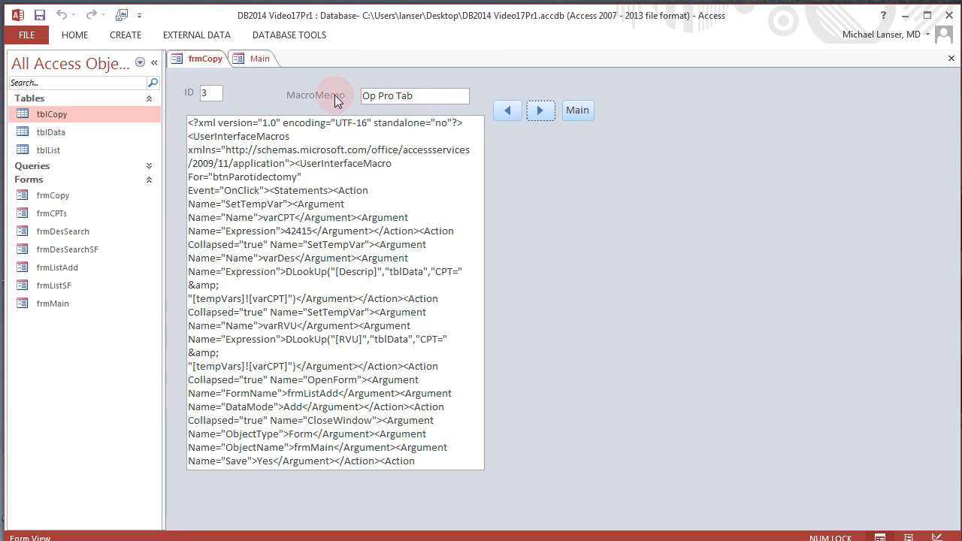
pyautogui.click(450, 294)
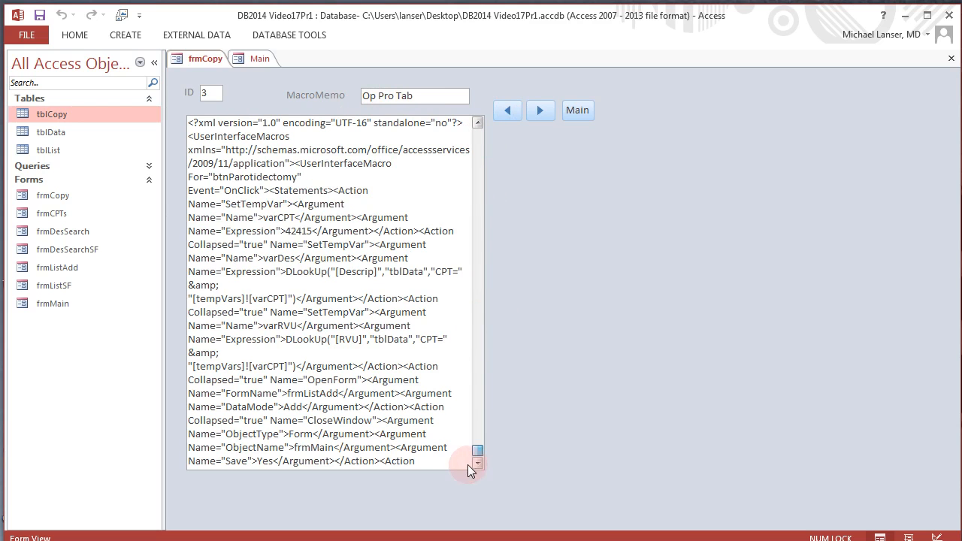
pyautogui.moveTo(469, 466); pyautogui.dragTo(468, 467)
pyautogui.moveTo(425, 399); pyautogui.dragTo(145, 78)
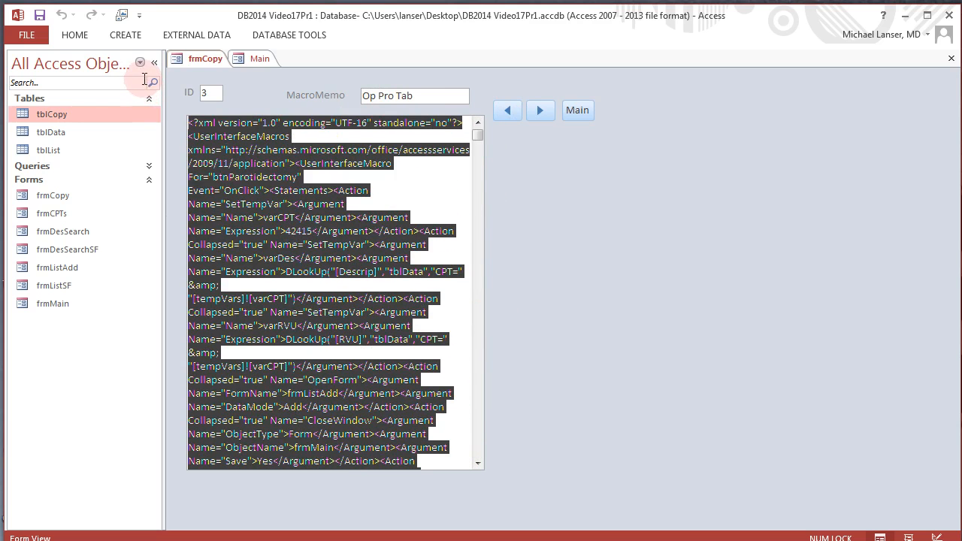
pyautogui.rightClick(259, 214)
pyautogui.click(321, 251)
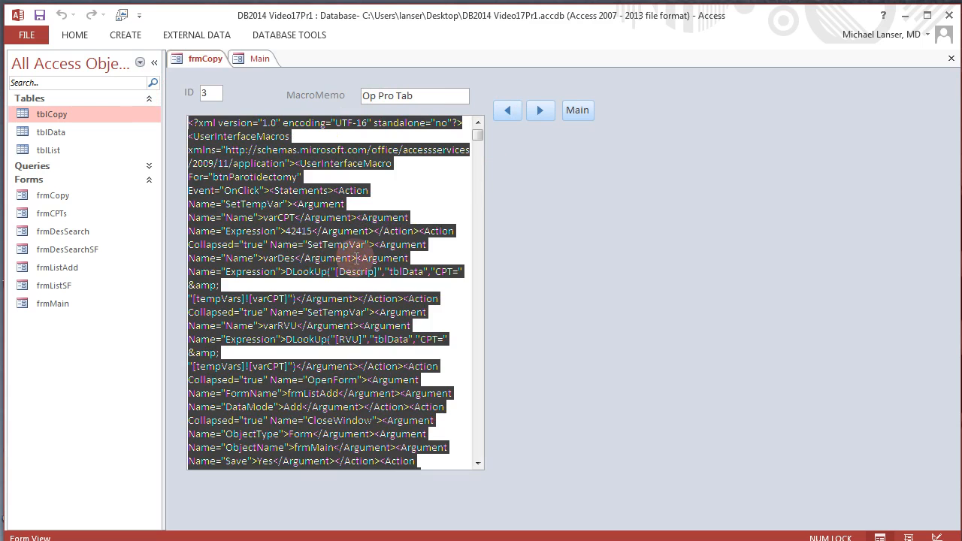
pyautogui.click(576, 111)
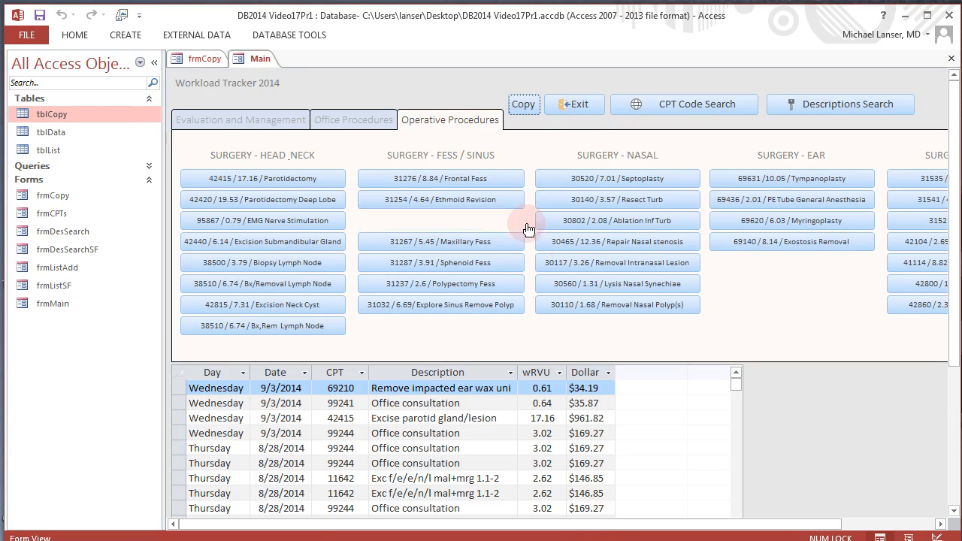
# Step: Create an embedded On Click macro for the 30520 Septoplasty button on frmMain and paste the copied macro text into it
pyautogui.rightClick(260, 64)
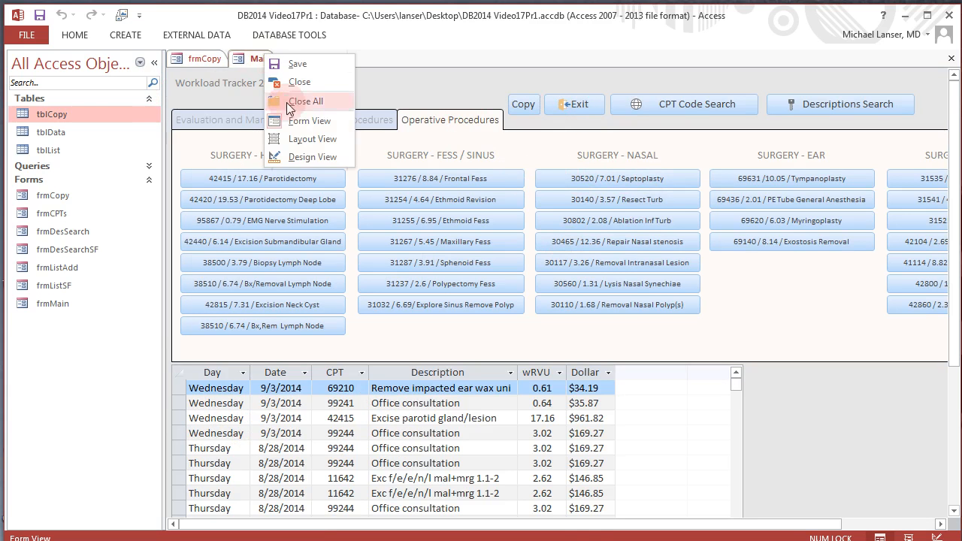
pyautogui.click(304, 136)
pyautogui.click(623, 185)
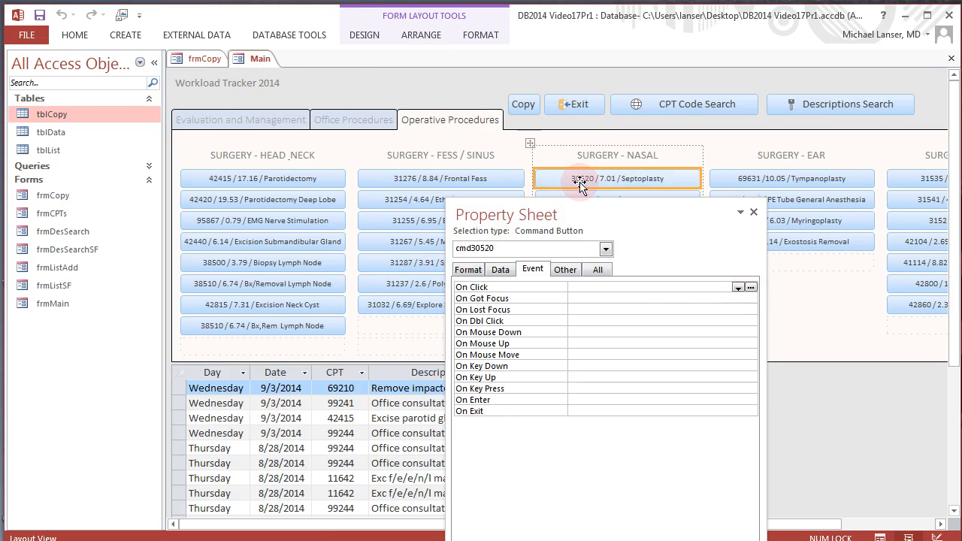
pyautogui.click(751, 288)
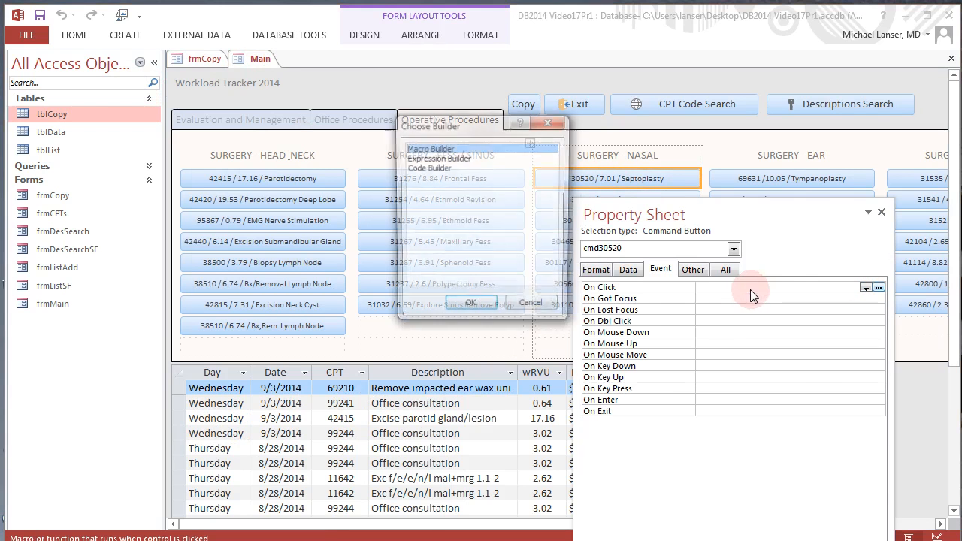
pyautogui.click(474, 307)
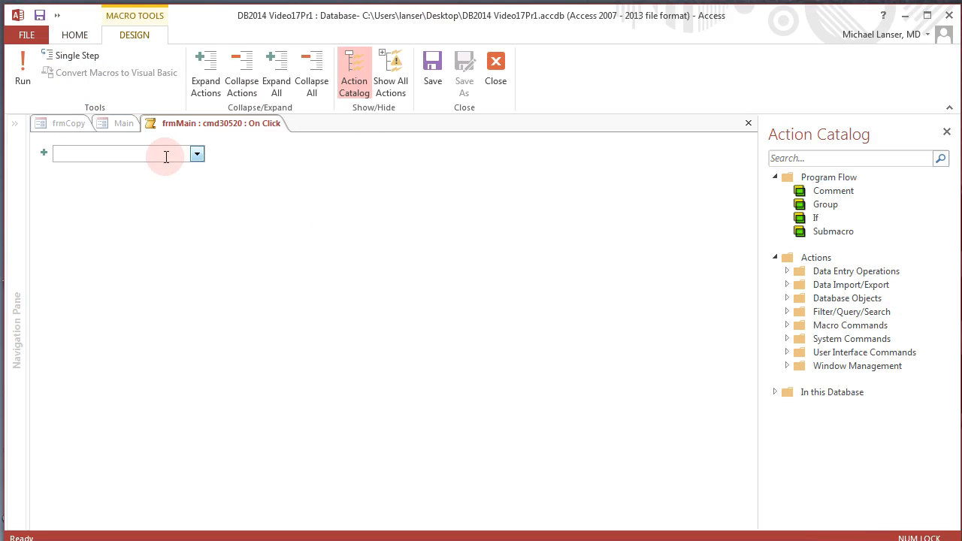
pyautogui.hotkey('ctrl', 'v')
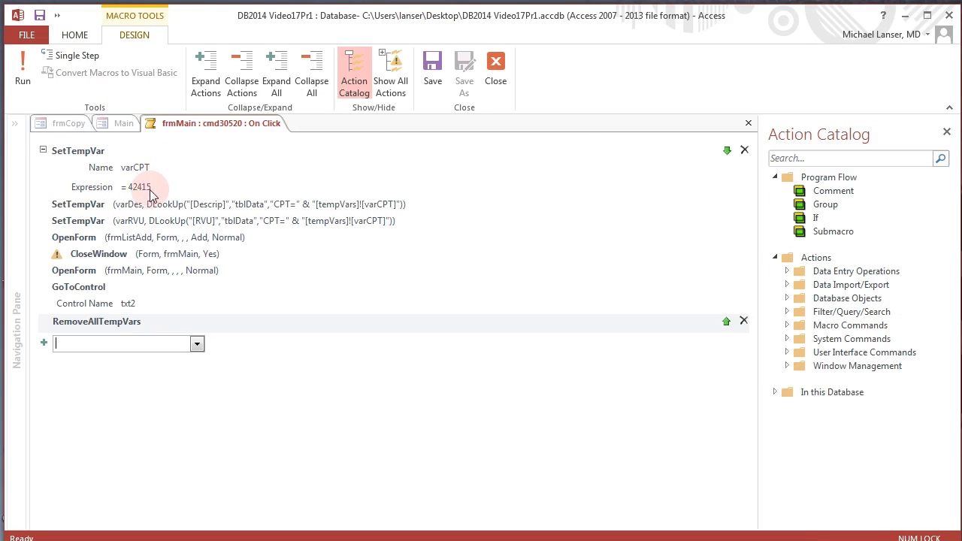
# Step: Set the varCPT expression to 30520 in the Septoplasty button's macro, save the macro and close it
pyautogui.click(141, 187)
pyautogui.moveTo(133, 188); pyautogui.dragTo(272, 190)
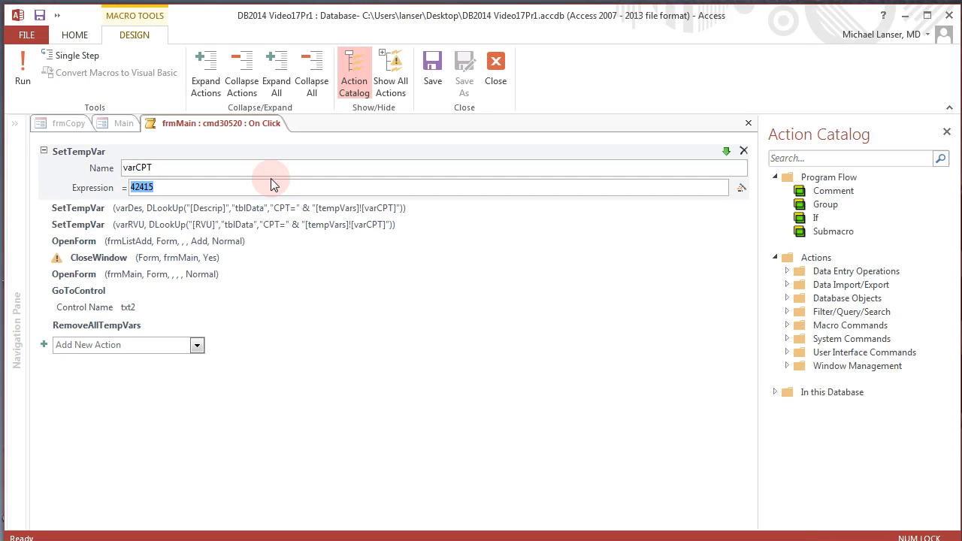
pyautogui.write('30520')
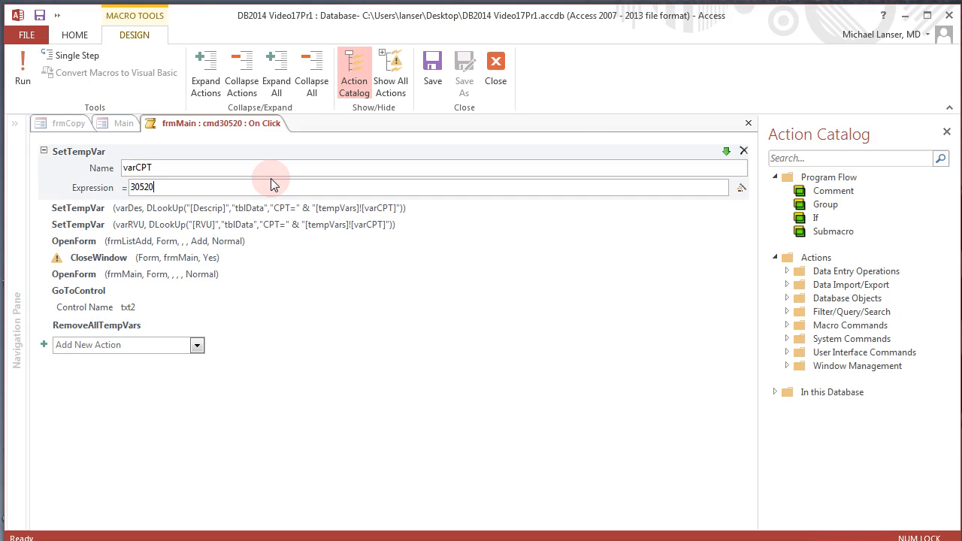
pyautogui.click(431, 80)
pyautogui.click(496, 78)
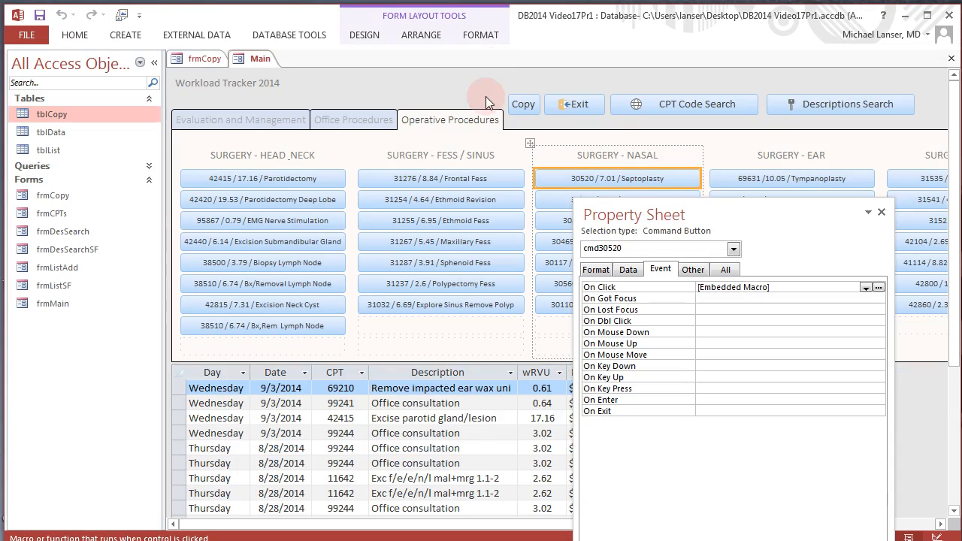
# Step: Return frmMain to Form View and run the 30520 Septoplasty button to add its entry to the list
pyautogui.rightClick(256, 60)
pyautogui.click(295, 123)
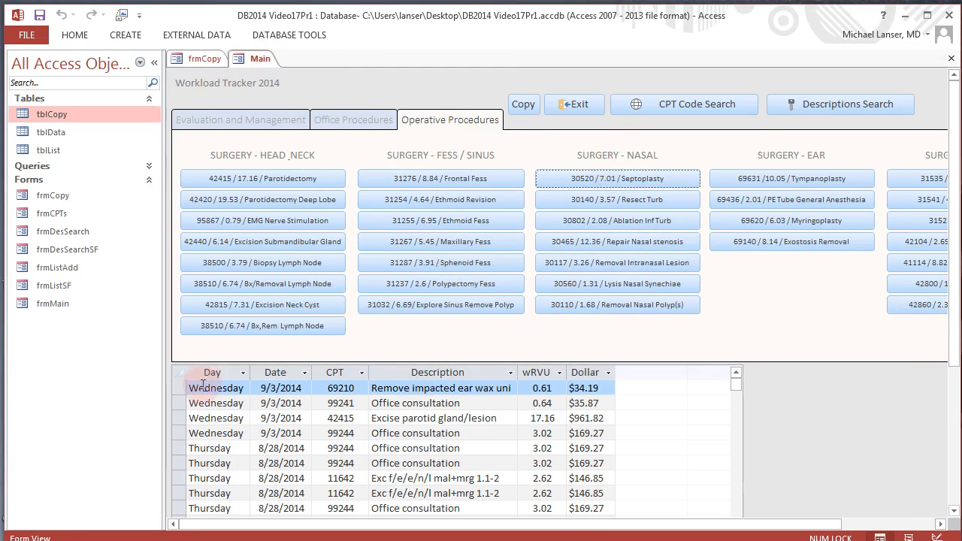
pyautogui.click(628, 178)
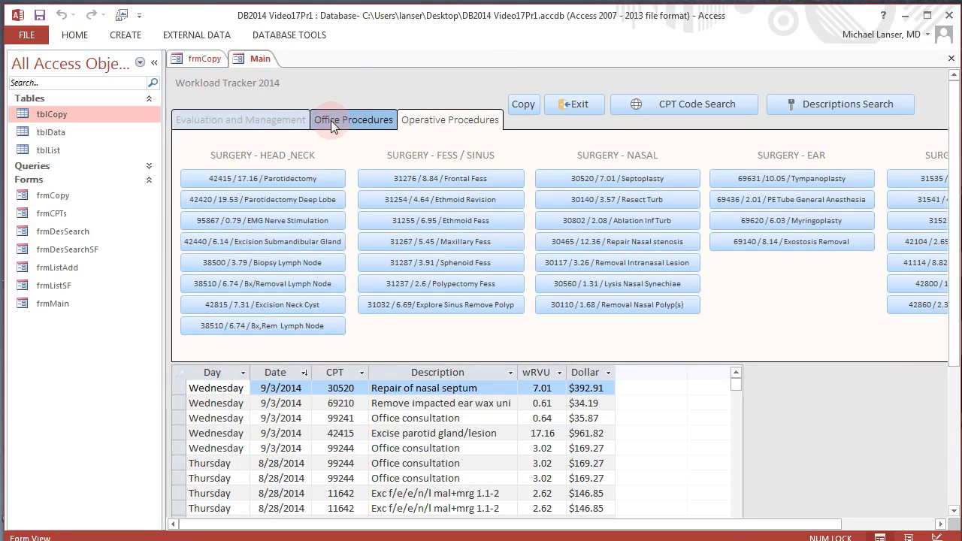
# Step: Look through the Evaluation and Management, Office Procedures and Operative Procedures pages, finishing on Evaluation and Management
pyautogui.click(246, 120)
pyautogui.click(337, 119)
pyautogui.click(450, 120)
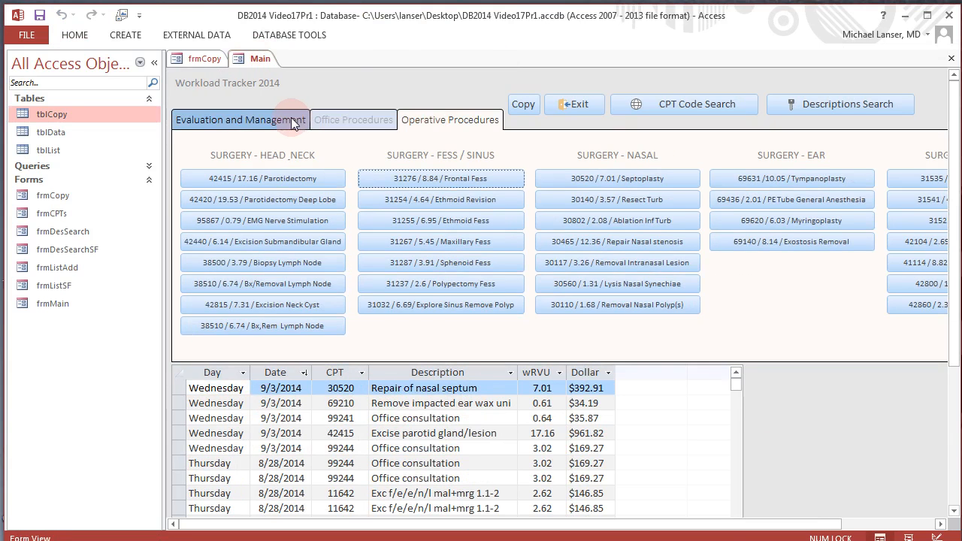
pyautogui.click(294, 122)
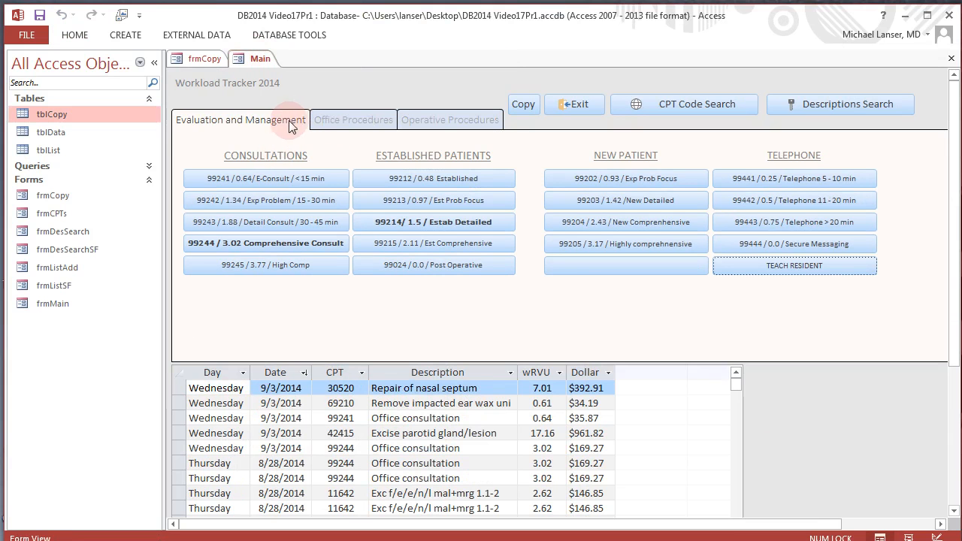
# Step: Open frmCopy and browse the stored macro records for each page, finishing on the E&M Tab record
pyautogui.click(526, 106)
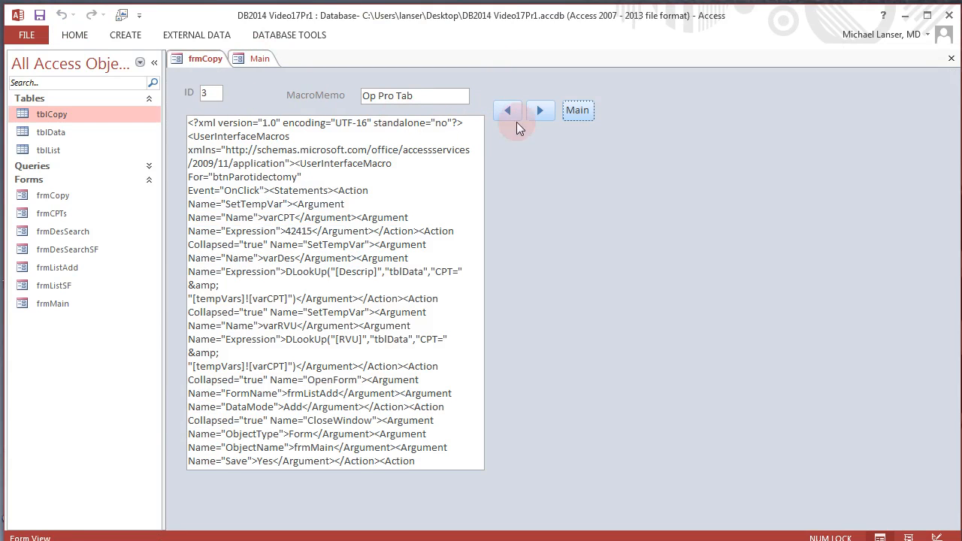
pyautogui.click(509, 112)
pyautogui.click(508, 112)
pyautogui.click(369, 96)
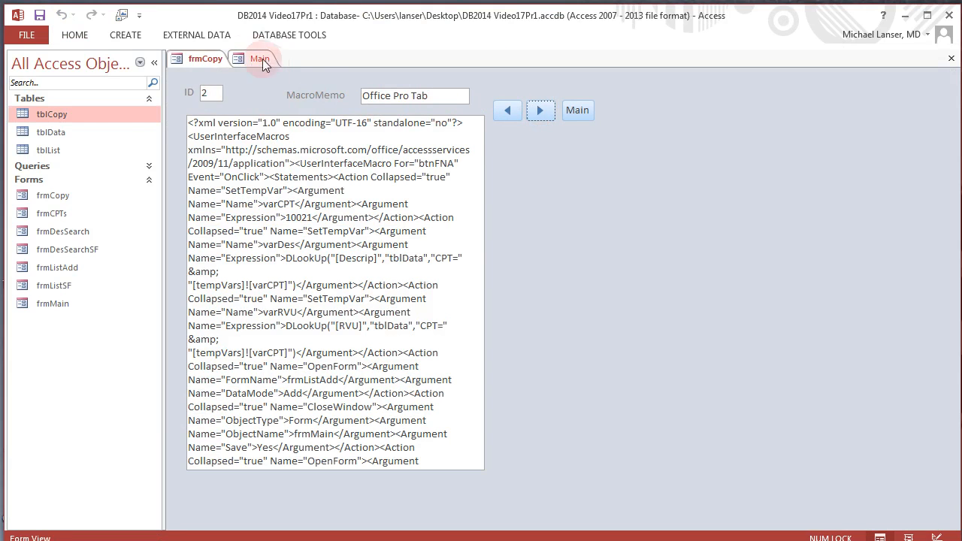
pyautogui.click(542, 112)
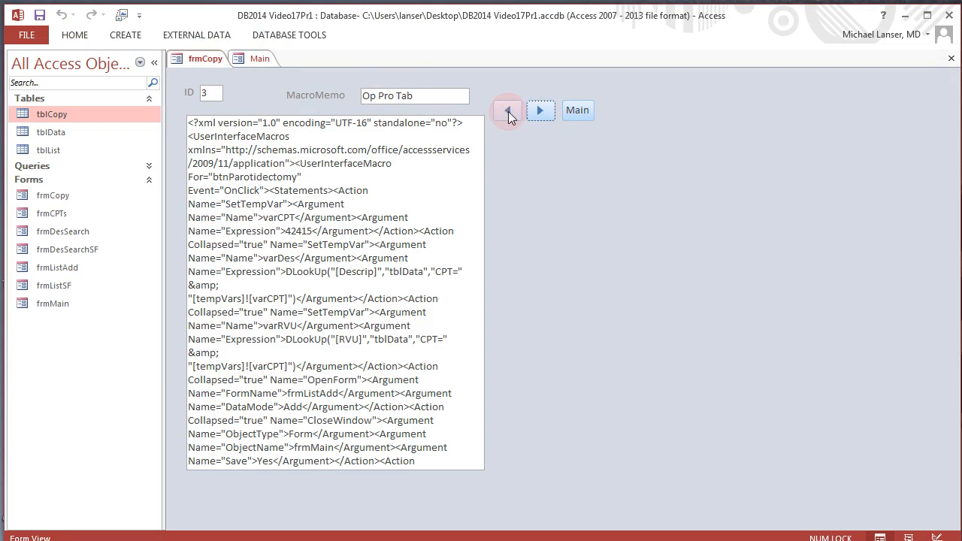
pyautogui.click(508, 112)
pyautogui.click(509, 112)
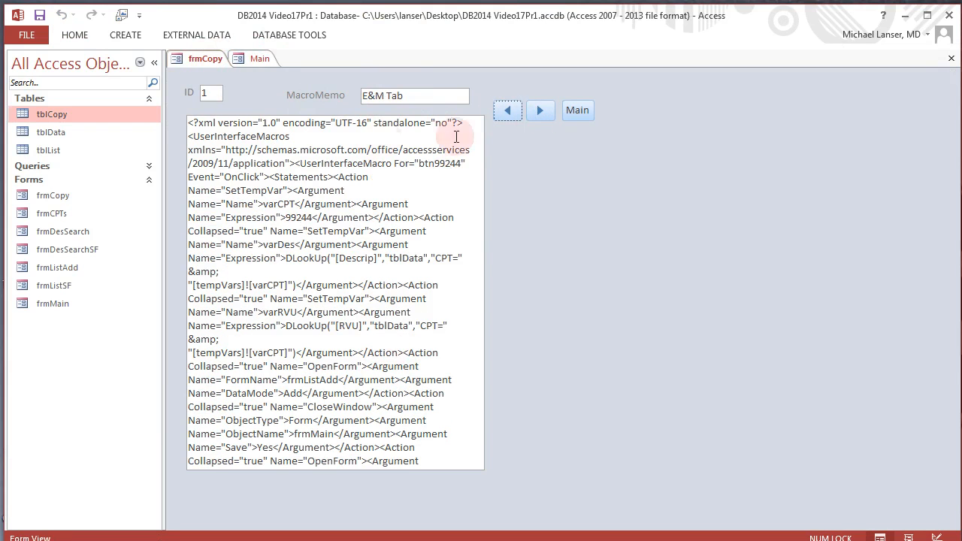
# Step: Return to frmMain, show the Operative Procedures page and collapse the Navigation Pane to reveal all surgery columns
pyautogui.click(577, 111)
pyautogui.click(440, 203)
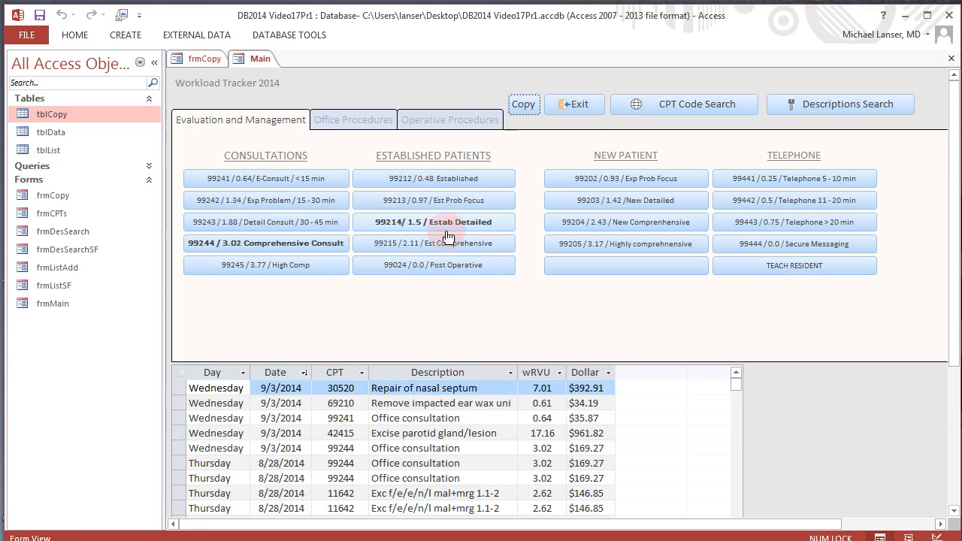
pyautogui.click(457, 128)
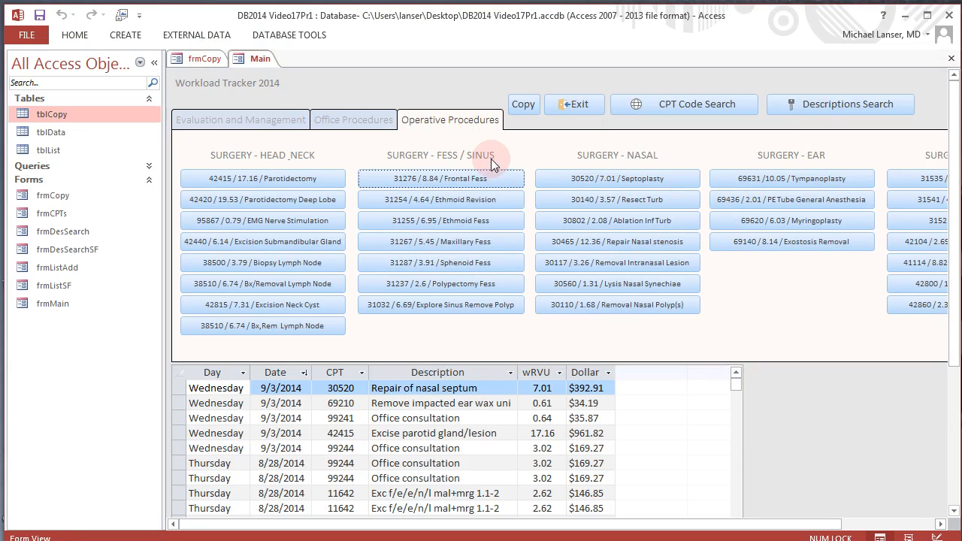
pyautogui.click(154, 62)
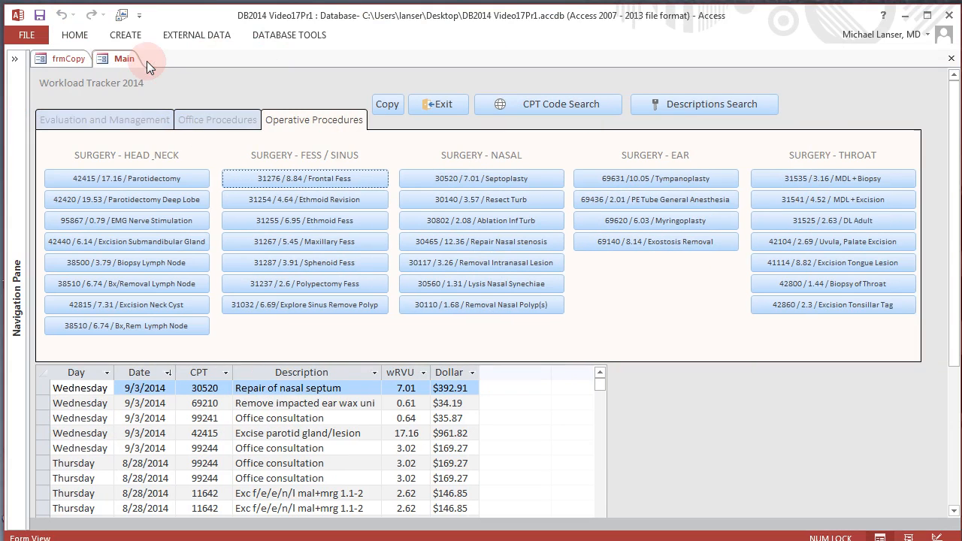